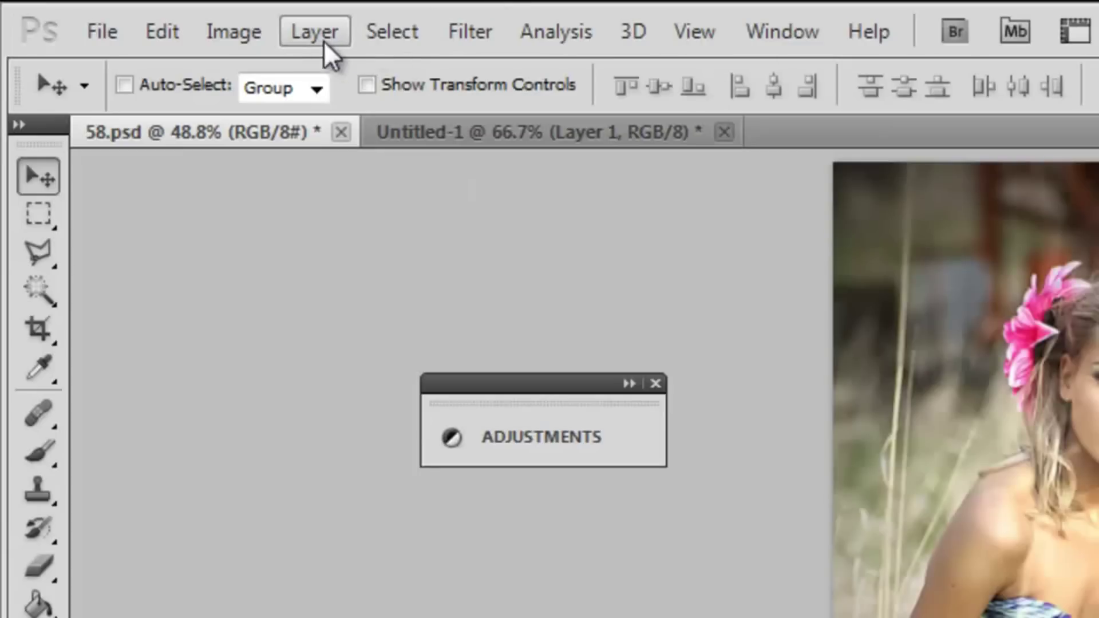
Add a Hue/Saturation adjustment layer with Saturation -65 and Lightness +5.
{"action": "left_click", "coordinate": [314, 33]}
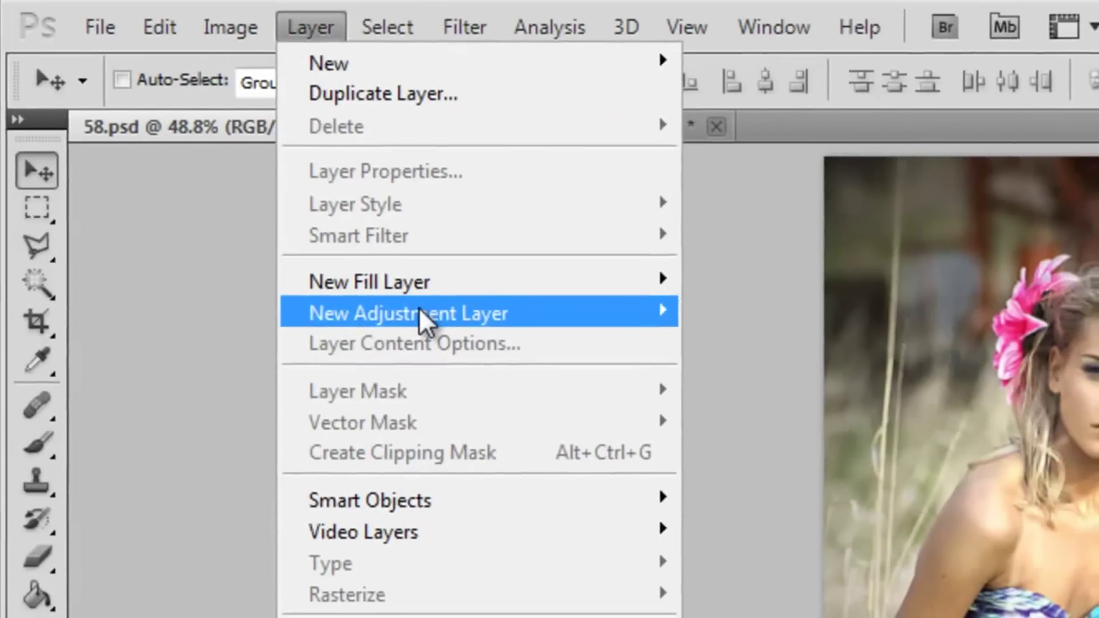
{"action": "mouse_move", "coordinate": [529, 319]}
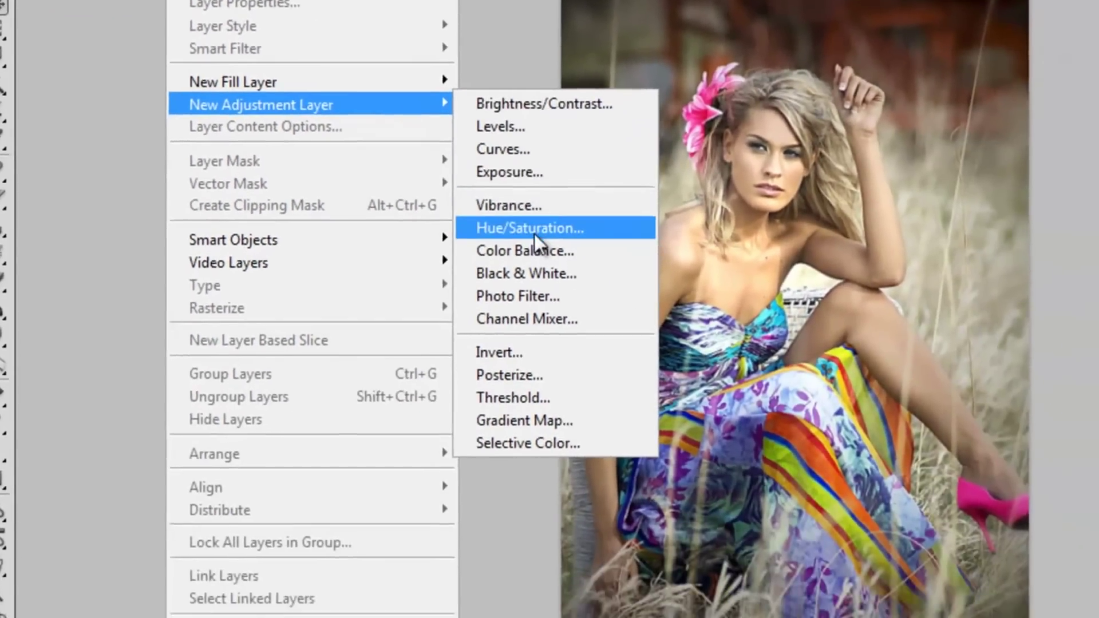
{"action": "left_click", "coordinate": [738, 442]}
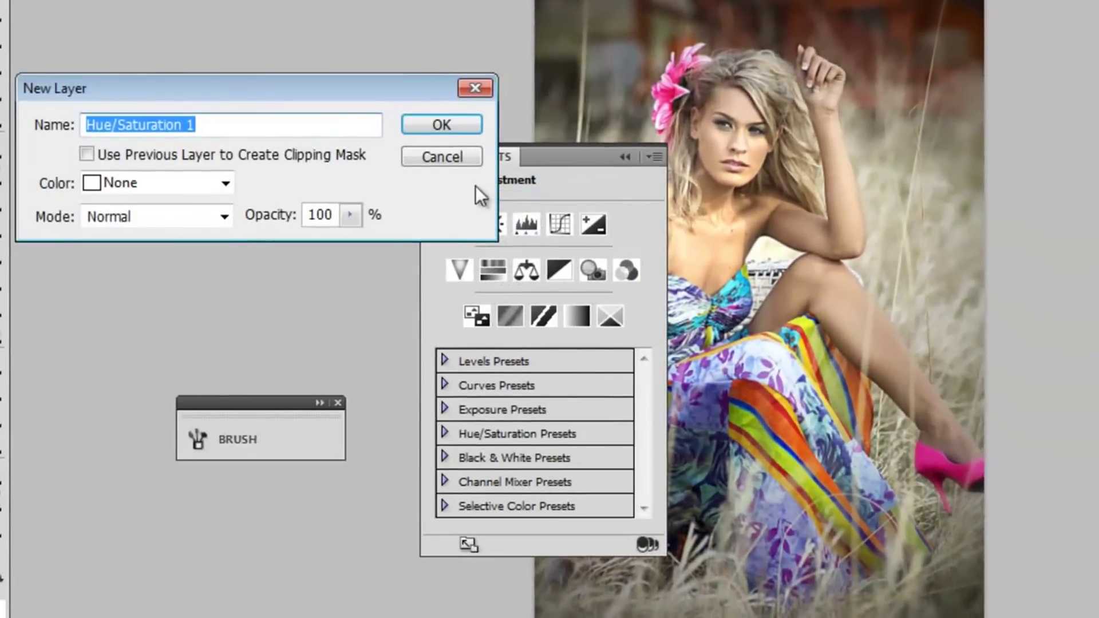
{"action": "left_click", "coordinate": [452, 125]}
{"action": "left_click_drag", "start_coordinate": [549, 157], "coordinate": [340, 113]}
{"action": "left_click_drag", "start_coordinate": [336, 281], "coordinate": [263, 280]}
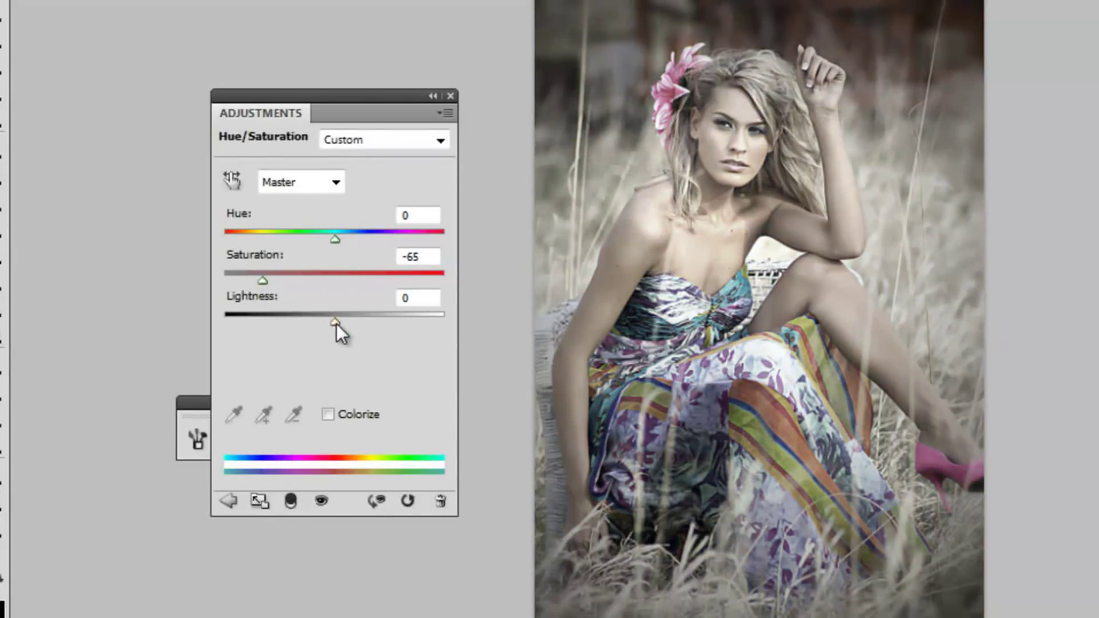
{"action": "left_click_drag", "start_coordinate": [336, 324], "coordinate": [340, 323]}
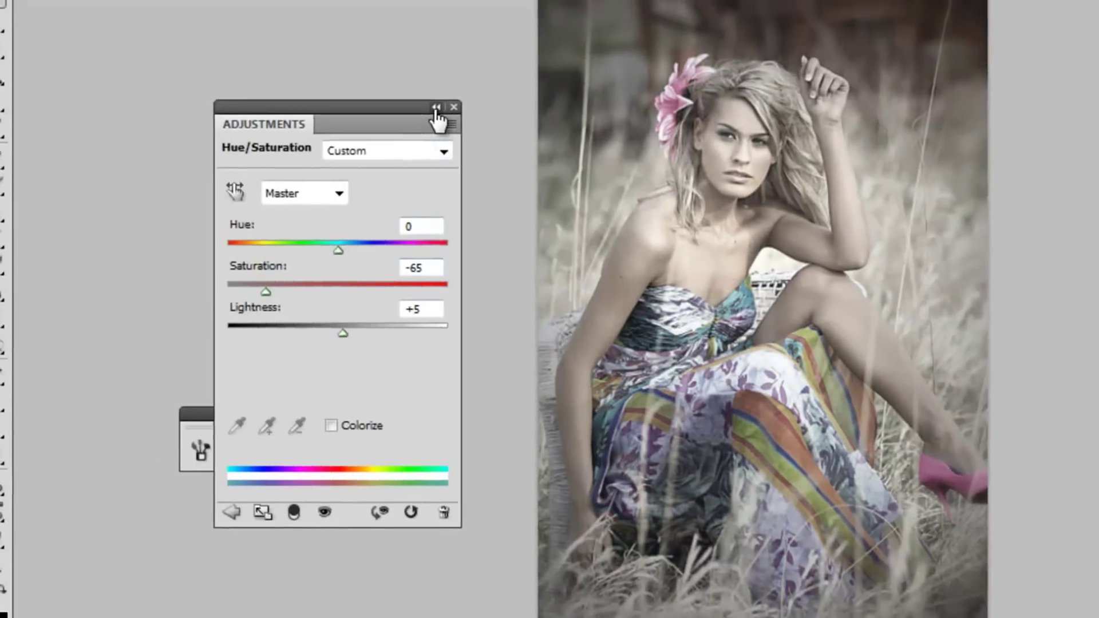
{"action": "left_click", "coordinate": [432, 95]}
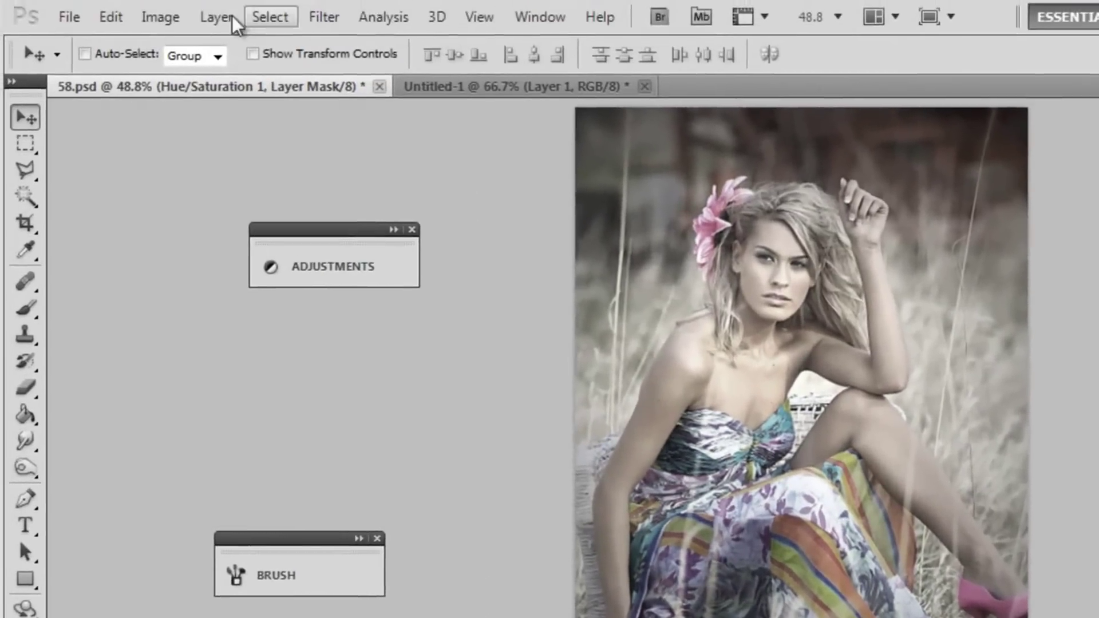
Add a Vibrance adjustment layer with Vibrance set to +37.
{"action": "left_click", "coordinate": [217, 22]}
{"action": "mouse_move", "coordinate": [395, 222]}
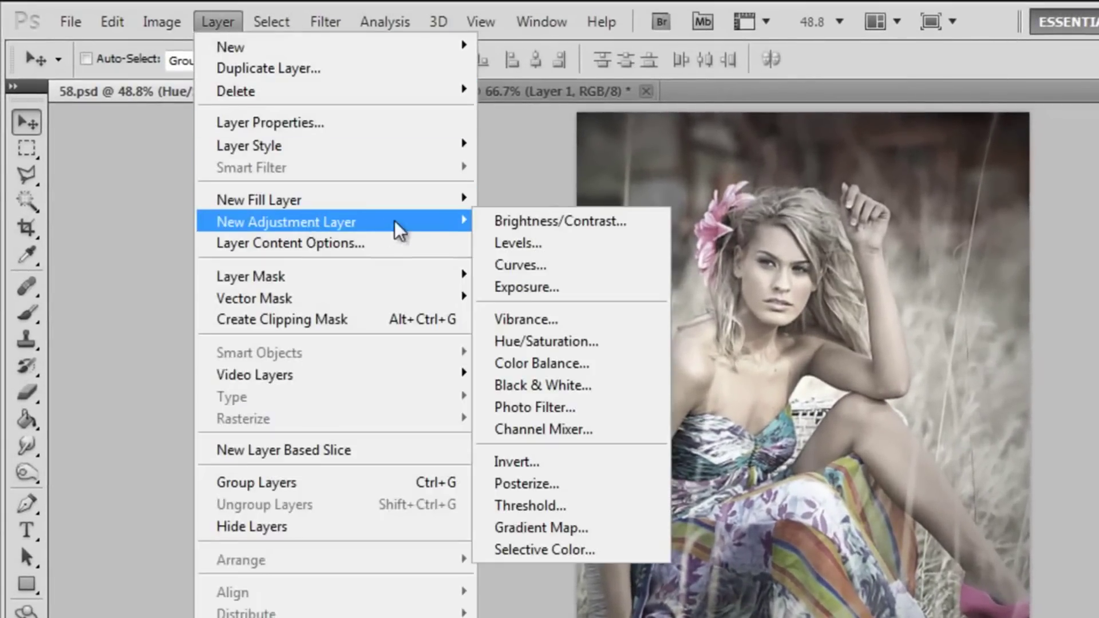
{"action": "left_click", "coordinate": [589, 315]}
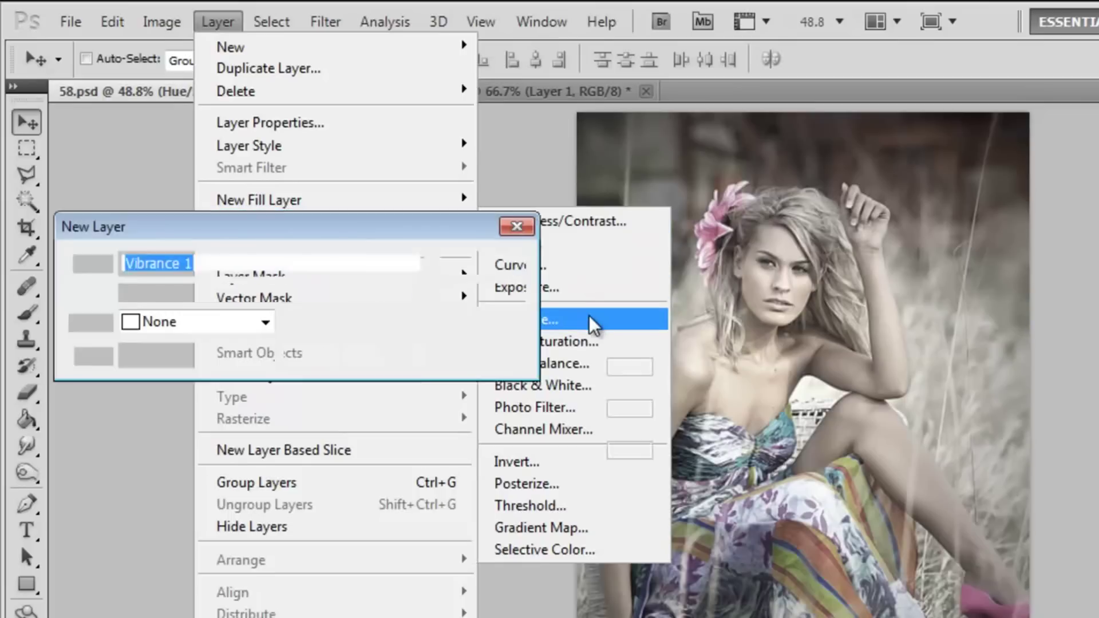
{"action": "left_click", "coordinate": [491, 261]}
{"action": "left_click_drag", "start_coordinate": [567, 262], "coordinate": [411, 213]}
{"action": "mouse_move", "coordinate": [386, 298]}
{"action": "left_mouse_down"}
{"action": "mouse_move", "coordinate": [443, 297]}
{"action": "mouse_move", "coordinate": [294, 294]}
{"action": "mouse_move", "coordinate": [401, 296]}
{"action": "left_mouse_up"}
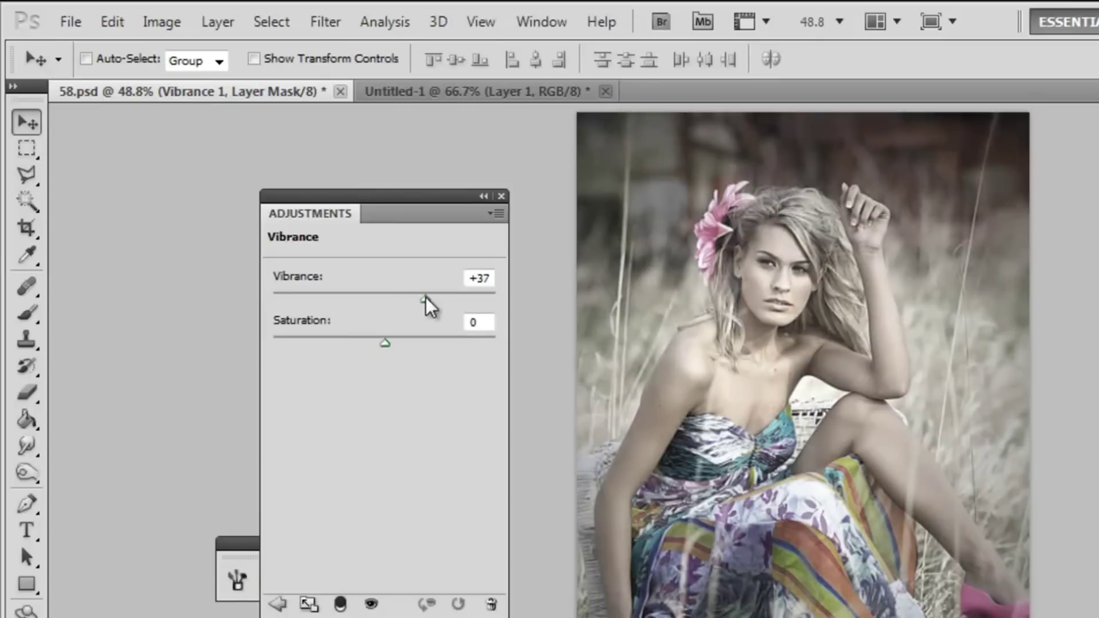
{"action": "left_click", "coordinate": [483, 196]}
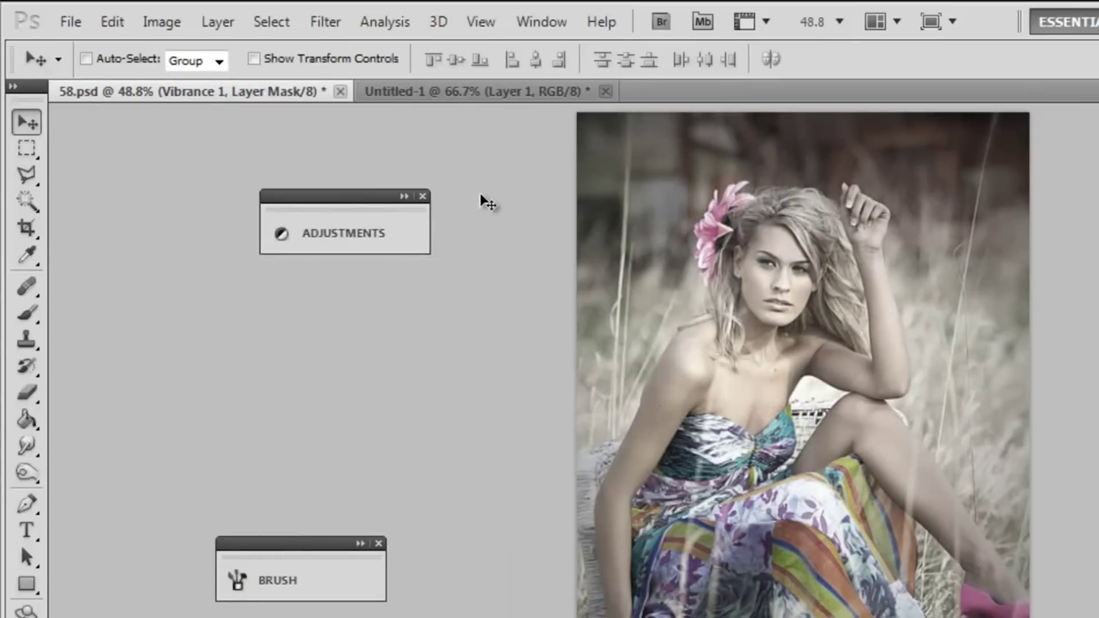
Create a Brightness/Contrast 1 adjustment layer with Brightness 20 and Contrast 29.
{"action": "left_click", "coordinate": [213, 23]}
{"action": "mouse_move", "coordinate": [403, 225]}
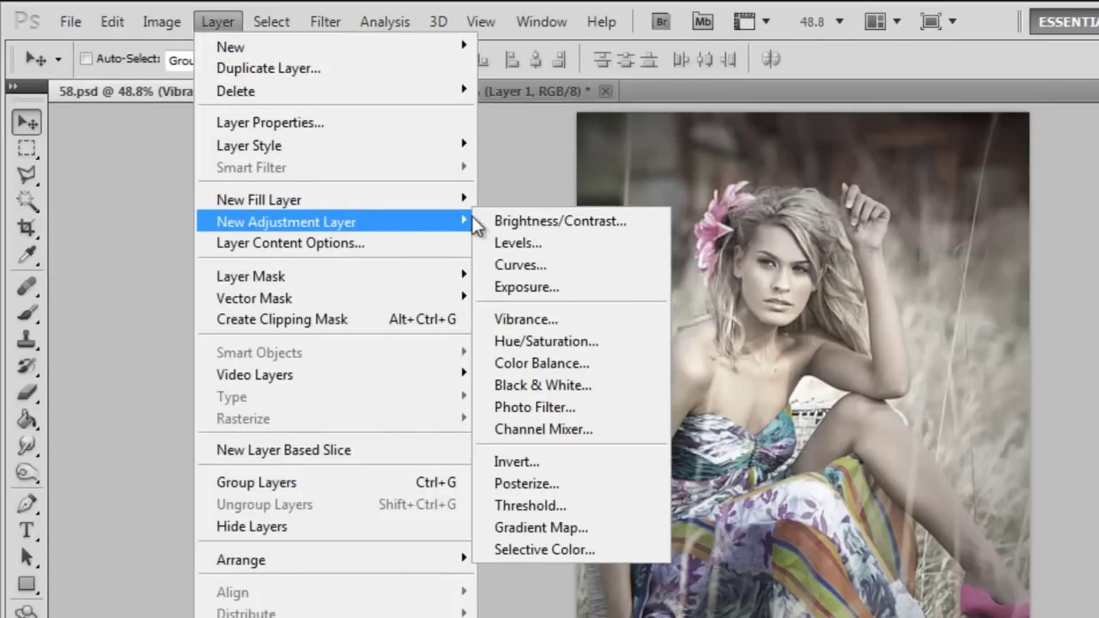
{"action": "left_click", "coordinate": [504, 221]}
{"action": "left_click", "coordinate": [483, 263]}
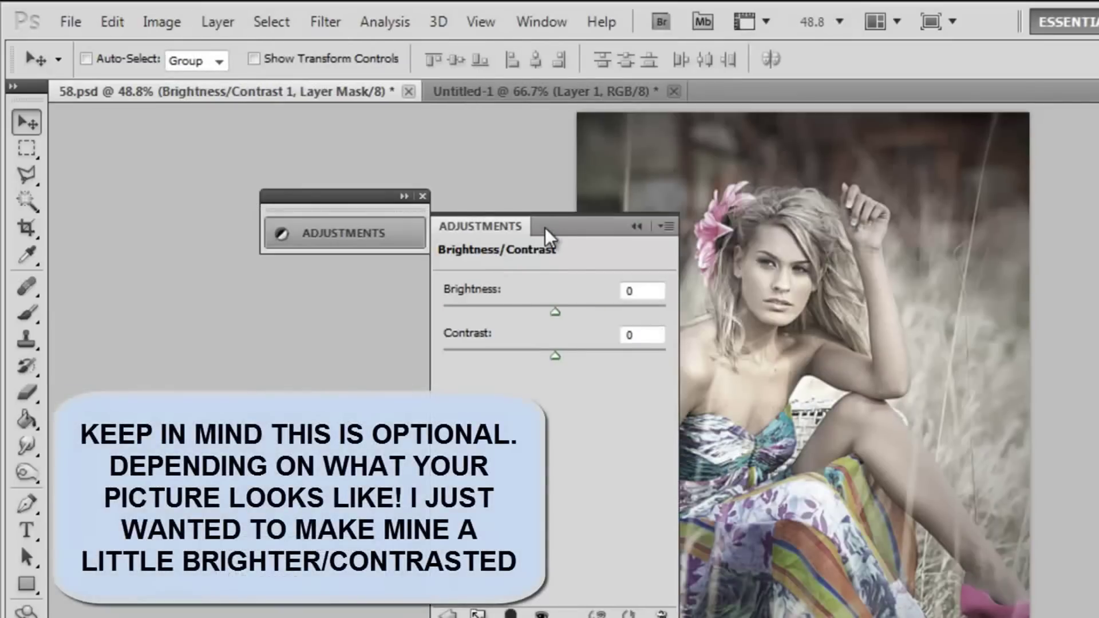
{"action": "left_click_drag", "start_coordinate": [545, 228], "coordinate": [373, 199]}
{"action": "left_click_drag", "start_coordinate": [383, 285], "coordinate": [397, 282]}
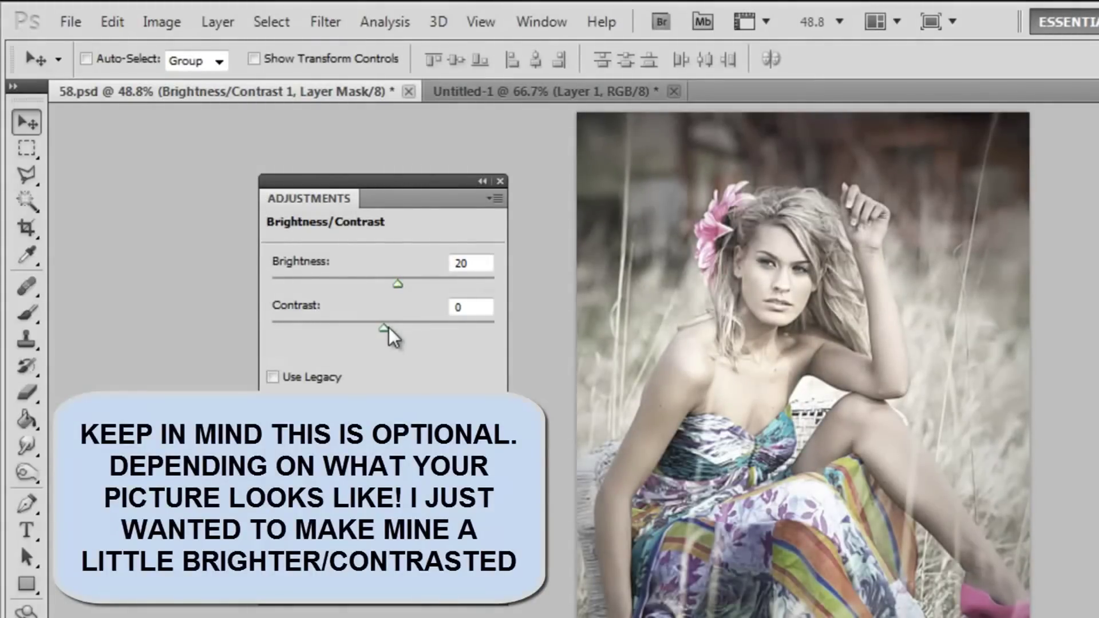
{"action": "left_click_drag", "start_coordinate": [397, 325], "coordinate": [415, 325]}
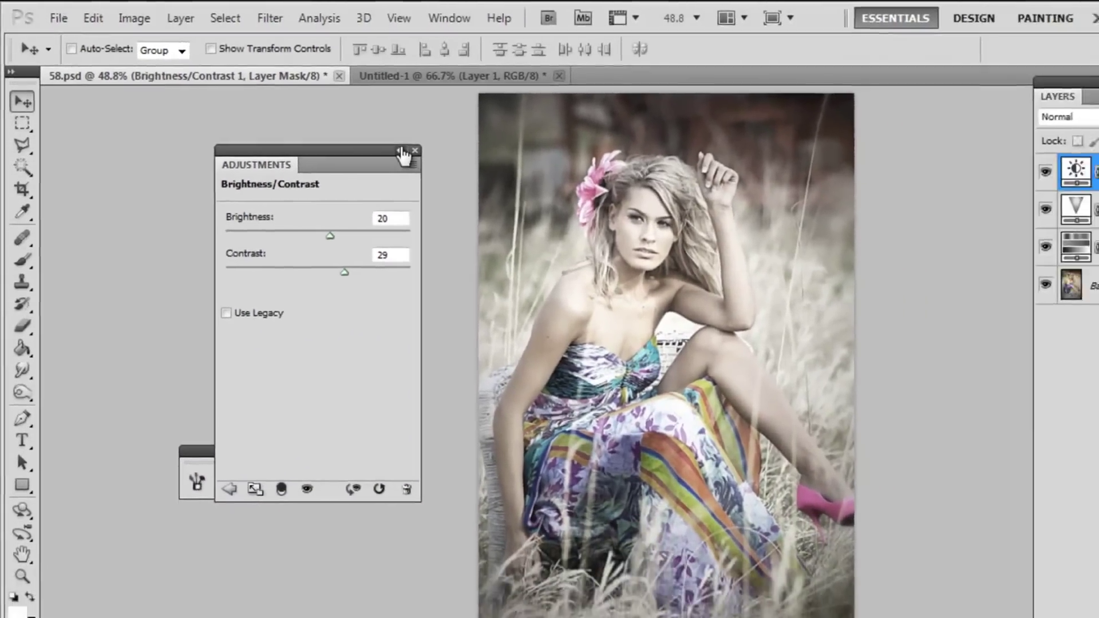
{"action": "left_click", "coordinate": [401, 152]}
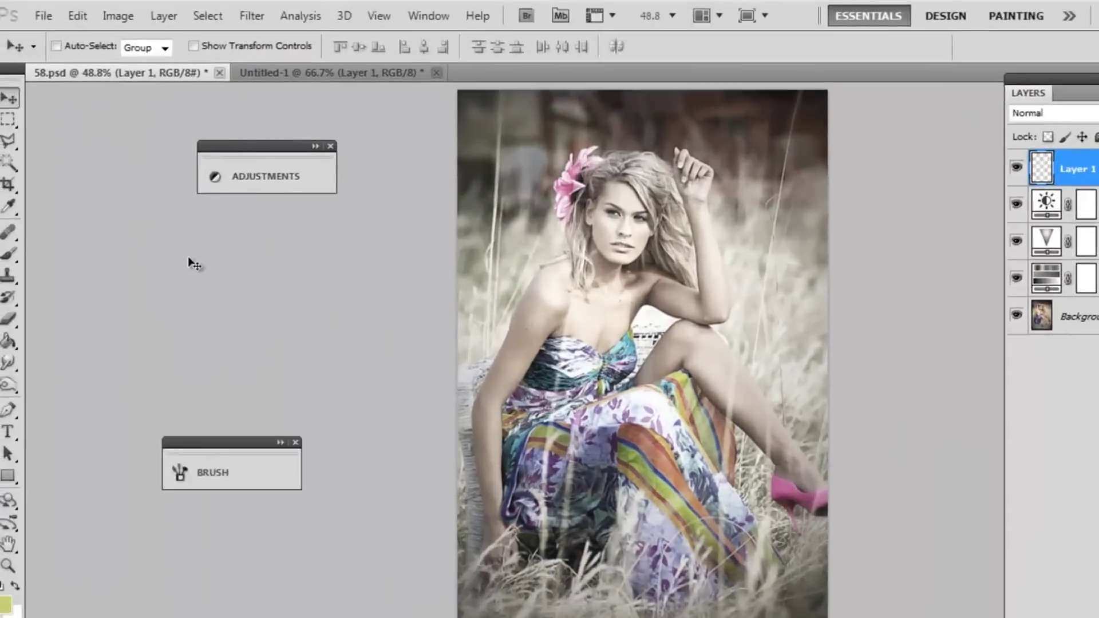
Select the Brush tool with golden orange #e9b015 as the foreground colour.
{"action": "left_click", "coordinate": [5, 253]}
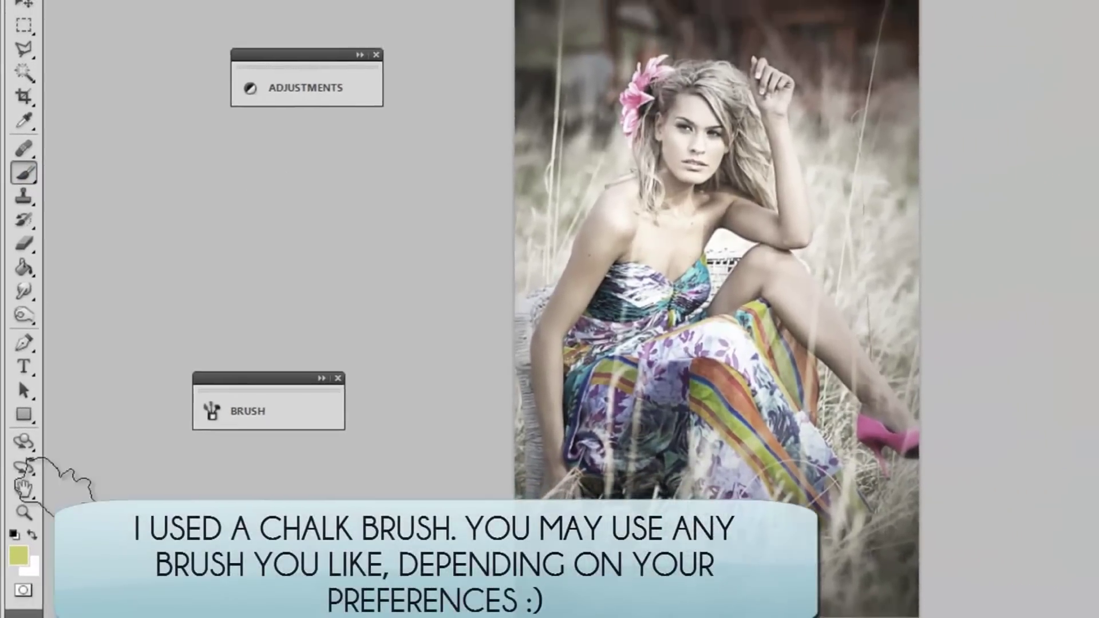
{"action": "left_click", "coordinate": [18, 554]}
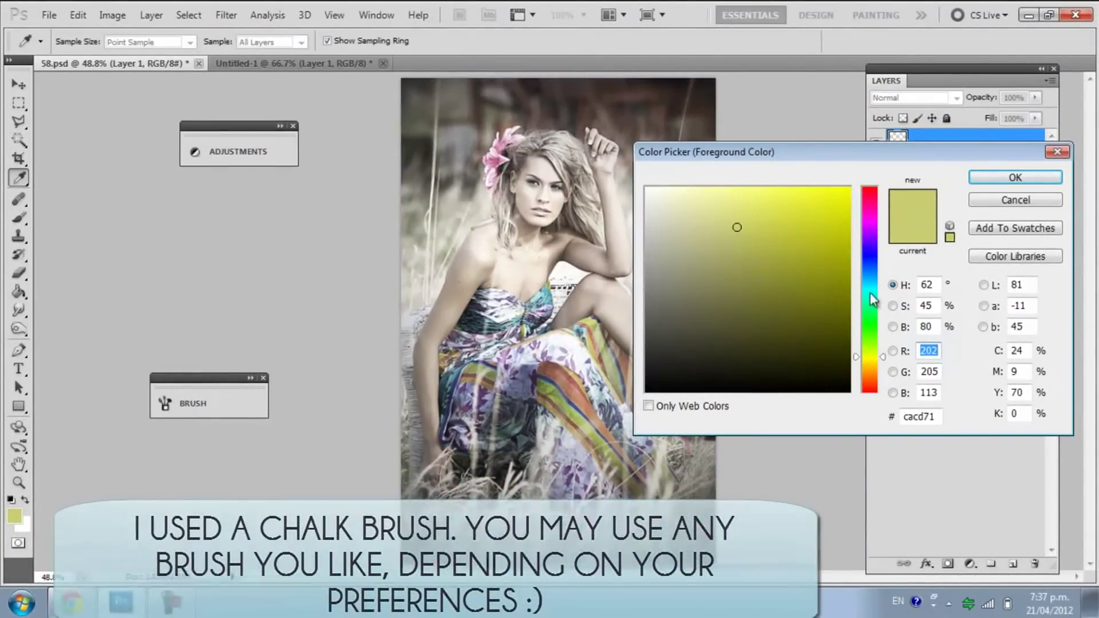
{"action": "left_click", "coordinate": [876, 366]}
{"action": "left_click_drag", "start_coordinate": [876, 367], "coordinate": [876, 369]}
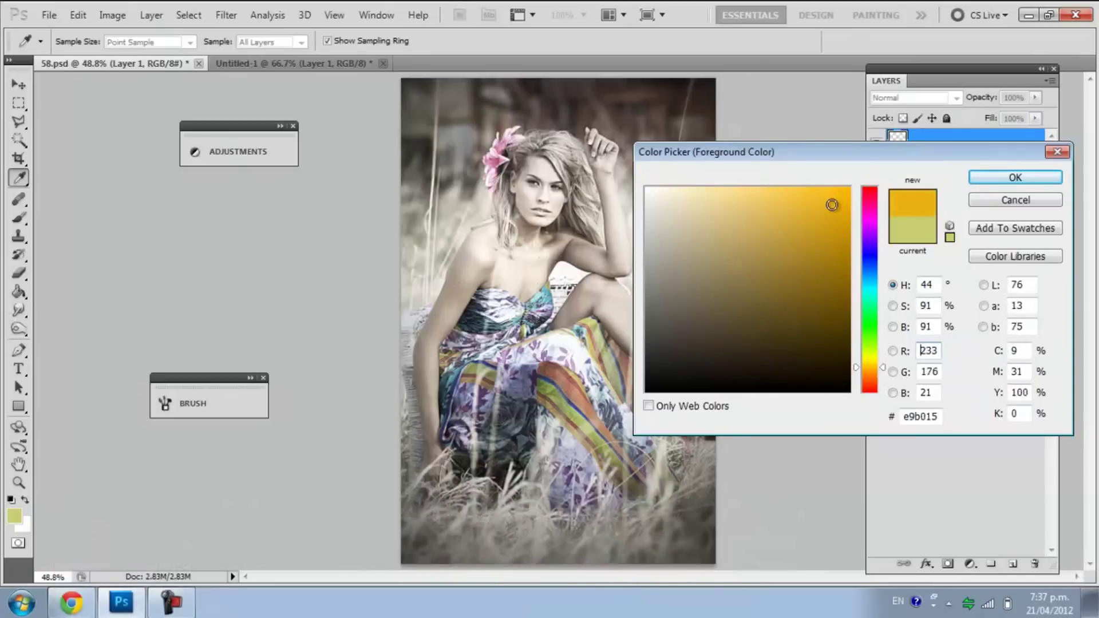
{"action": "left_click", "coordinate": [1014, 178]}
{"action": "key", "text": "b"}
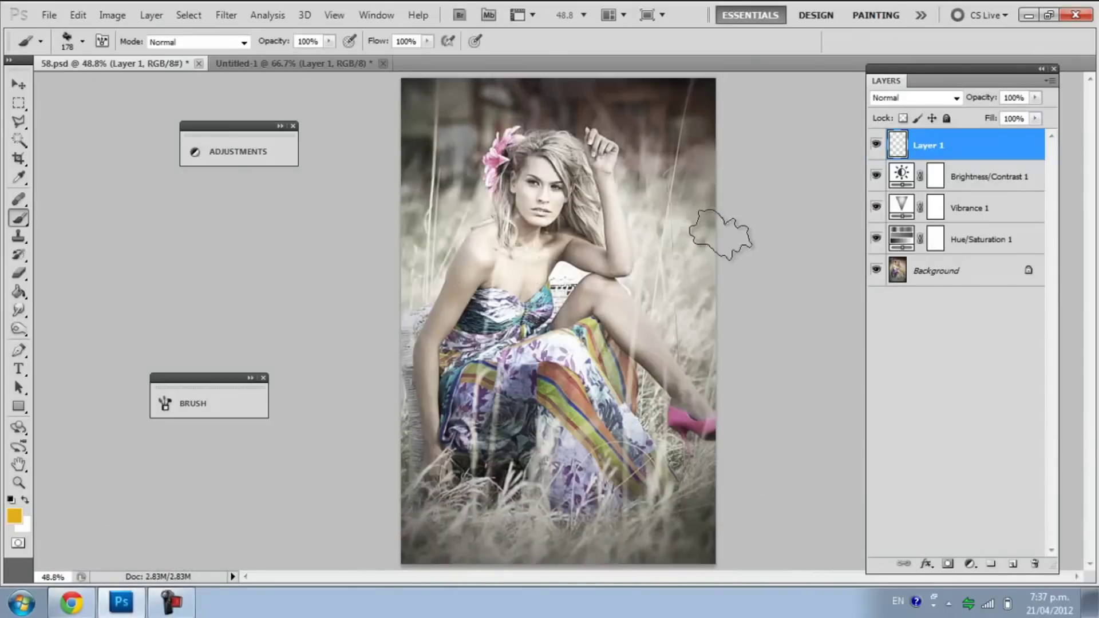
Paint orange strokes by her arm and the left edge, blended Color Dodge at 22%.
{"action": "mouse_move", "coordinate": [645, 133]}
{"action": "left_mouse_down"}
{"action": "mouse_move", "coordinate": [682, 194]}
{"action": "mouse_move", "coordinate": [598, 241]}
{"action": "mouse_move", "coordinate": [601, 263]}
{"action": "mouse_move", "coordinate": [636, 257]}
{"action": "left_mouse_up"}
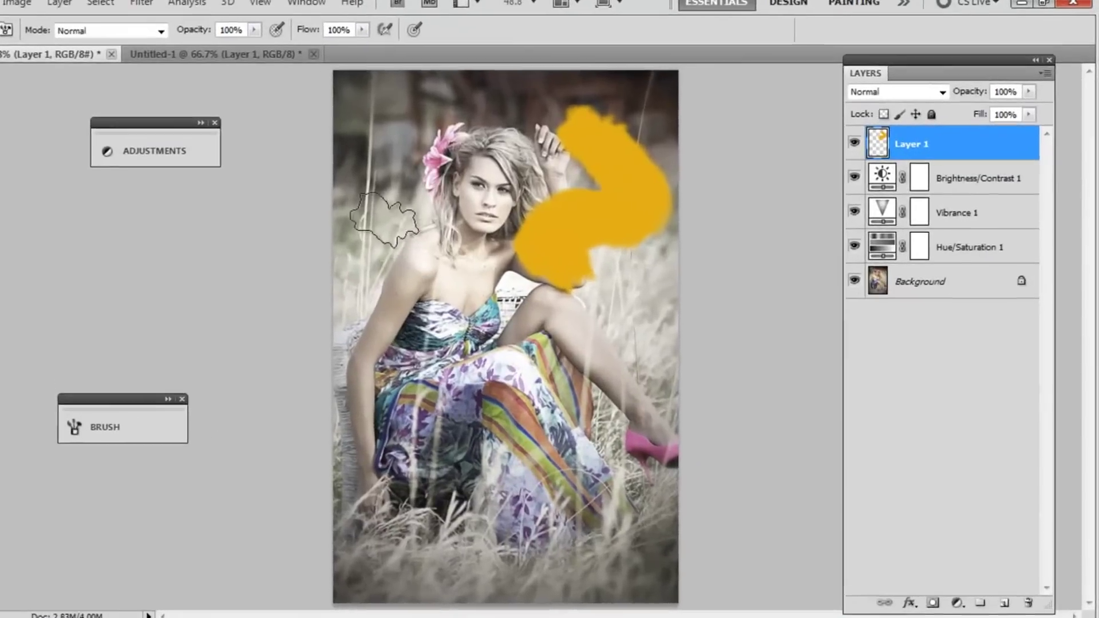
{"action": "left_click_drag", "start_coordinate": [417, 197], "coordinate": [426, 310]}
{"action": "left_click", "coordinate": [830, 71]}
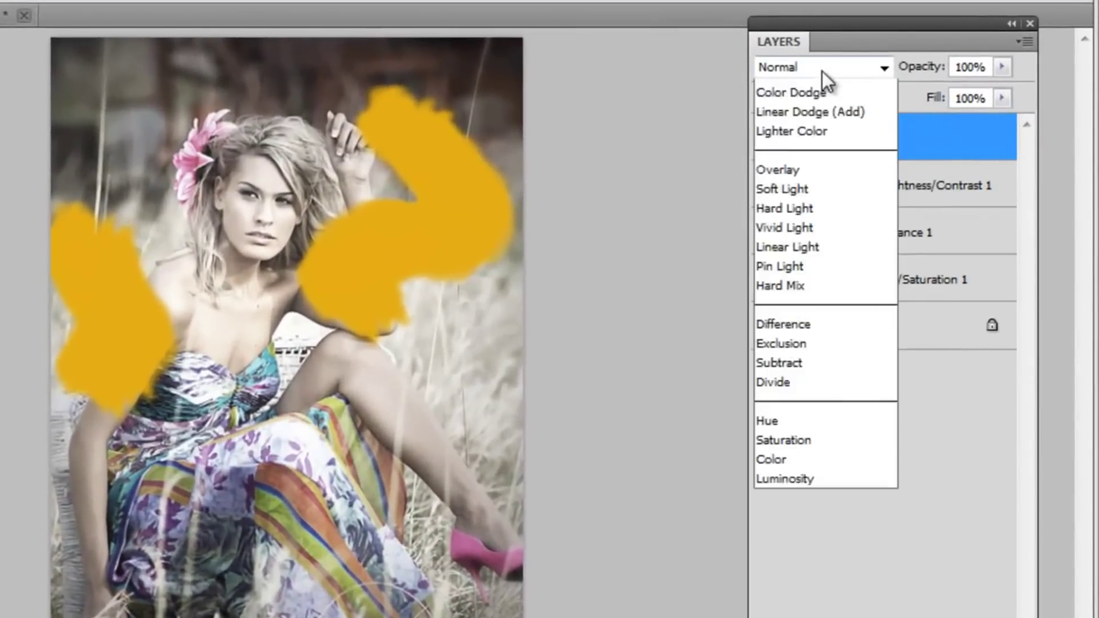
{"action": "left_click", "coordinate": [843, 304]}
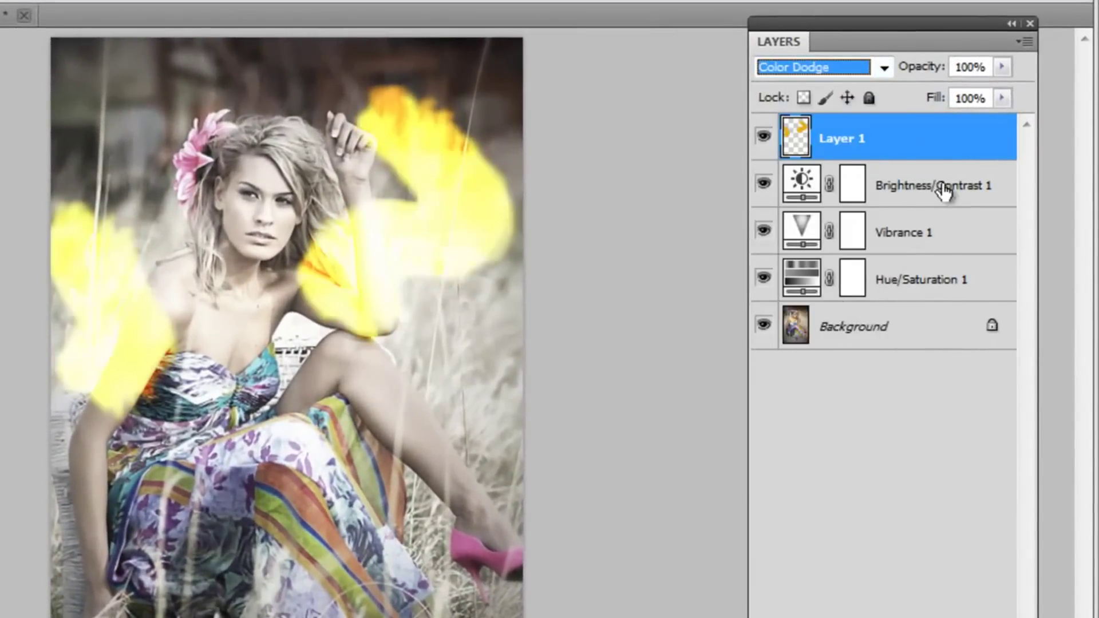
{"action": "left_click", "coordinate": [1002, 67]}
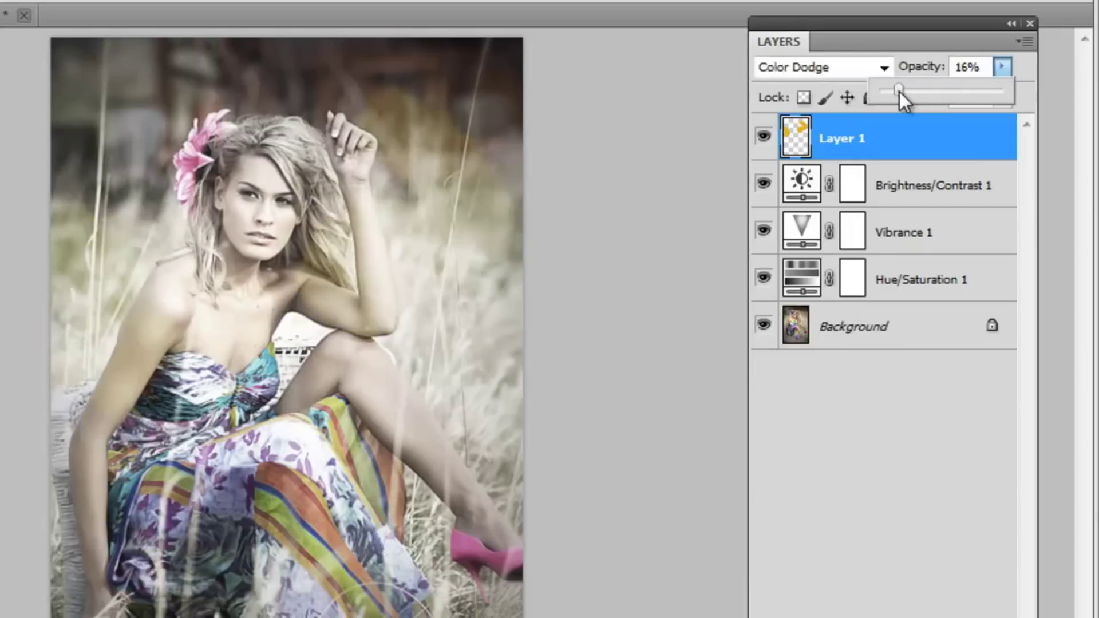
{"action": "left_click_drag", "start_coordinate": [898, 92], "coordinate": [906, 89]}
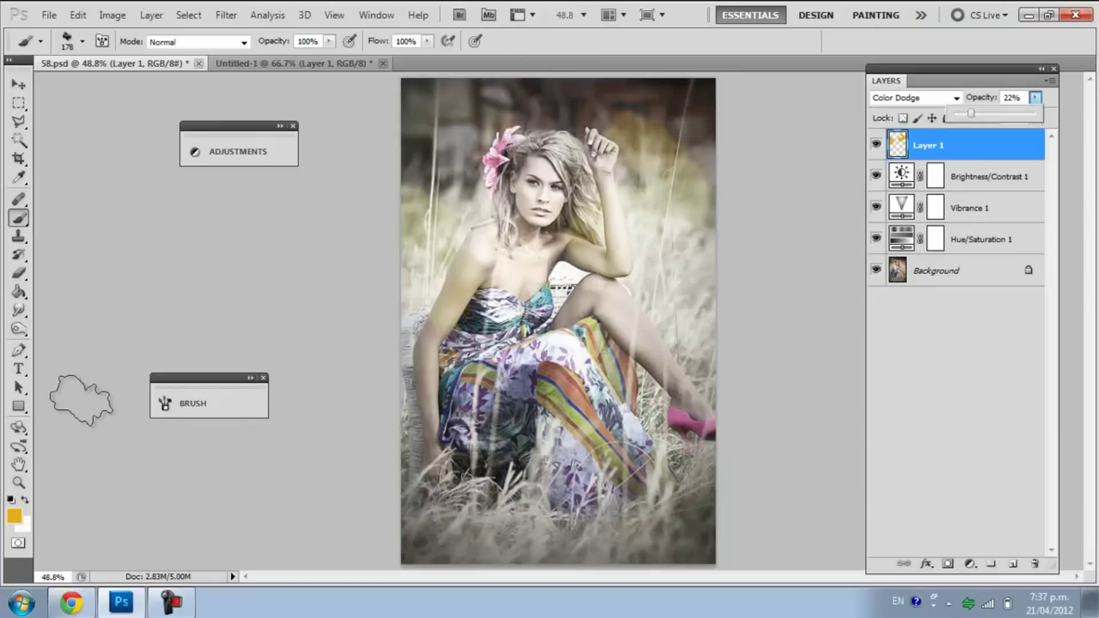
Switch to pink (H 330) and brush strokes over the dress and lower grass on Layer 1.
{"action": "left_click", "coordinate": [11, 510]}
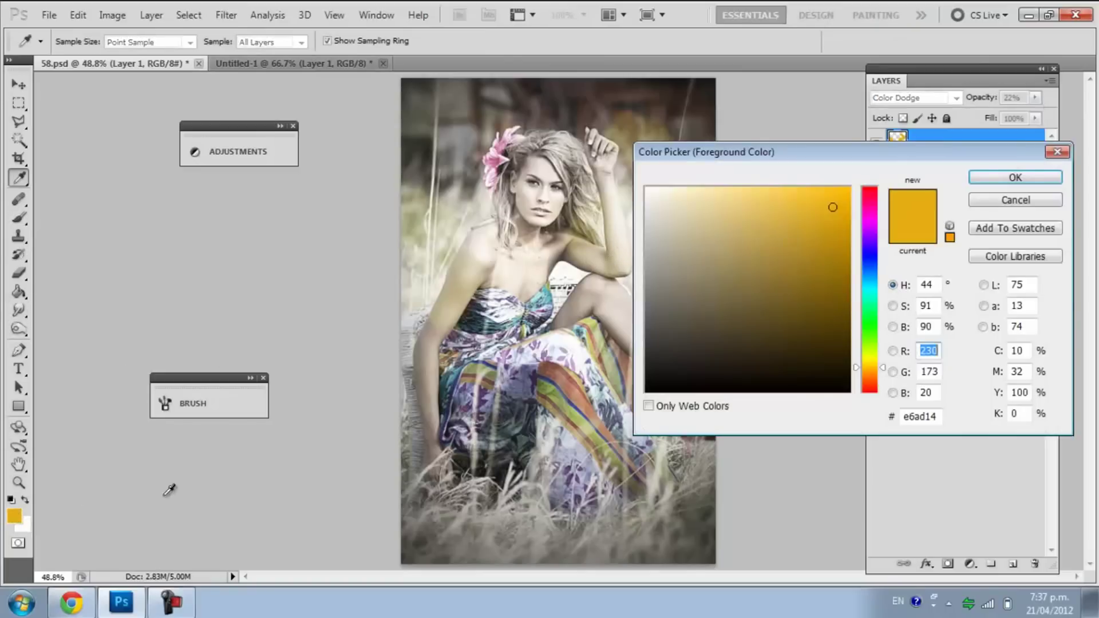
{"action": "left_click", "coordinate": [874, 205]}
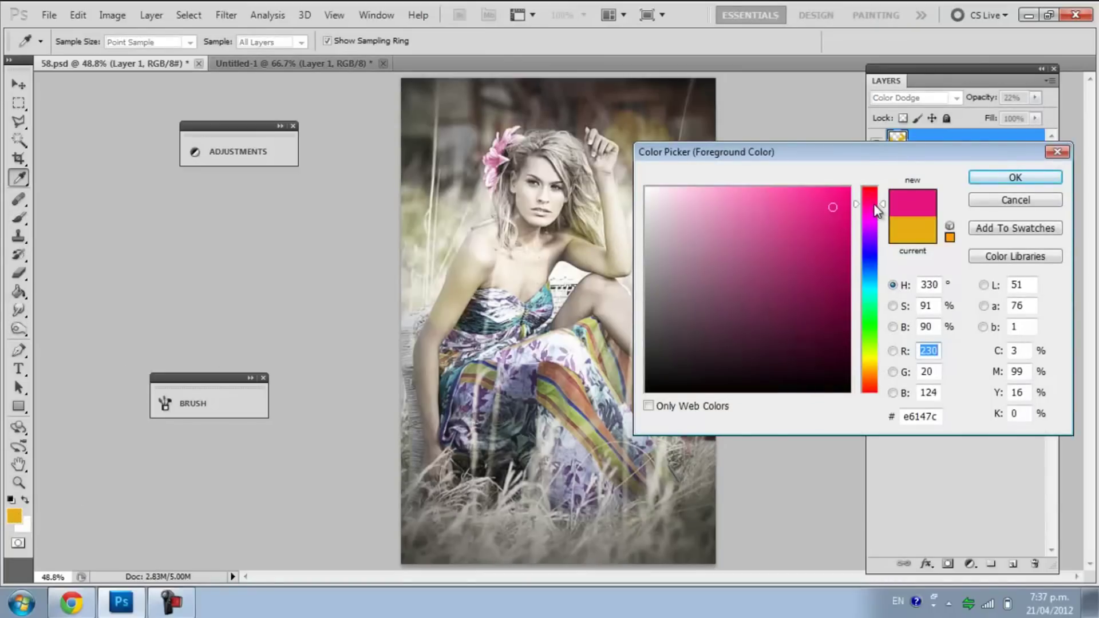
{"action": "left_click", "coordinate": [984, 179]}
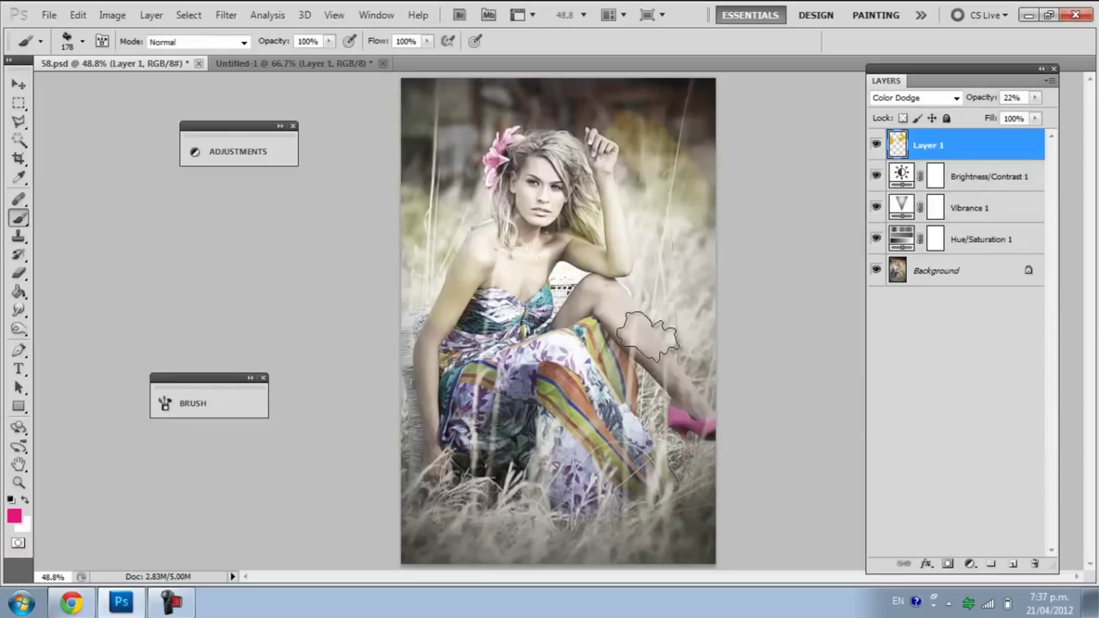
{"action": "mouse_move", "coordinate": [606, 351]}
{"action": "left_mouse_down"}
{"action": "mouse_move", "coordinate": [606, 404]}
{"action": "mouse_move", "coordinate": [583, 399]}
{"action": "mouse_move", "coordinate": [605, 401]}
{"action": "mouse_move", "coordinate": [596, 425]}
{"action": "mouse_move", "coordinate": [575, 393]}
{"action": "mouse_move", "coordinate": [577, 361]}
{"action": "mouse_move", "coordinate": [567, 373]}
{"action": "mouse_move", "coordinate": [581, 402]}
{"action": "mouse_move", "coordinate": [535, 347]}
{"action": "mouse_move", "coordinate": [491, 371]}
{"action": "mouse_move", "coordinate": [558, 404]}
{"action": "mouse_move", "coordinate": [604, 415]}
{"action": "left_mouse_up"}
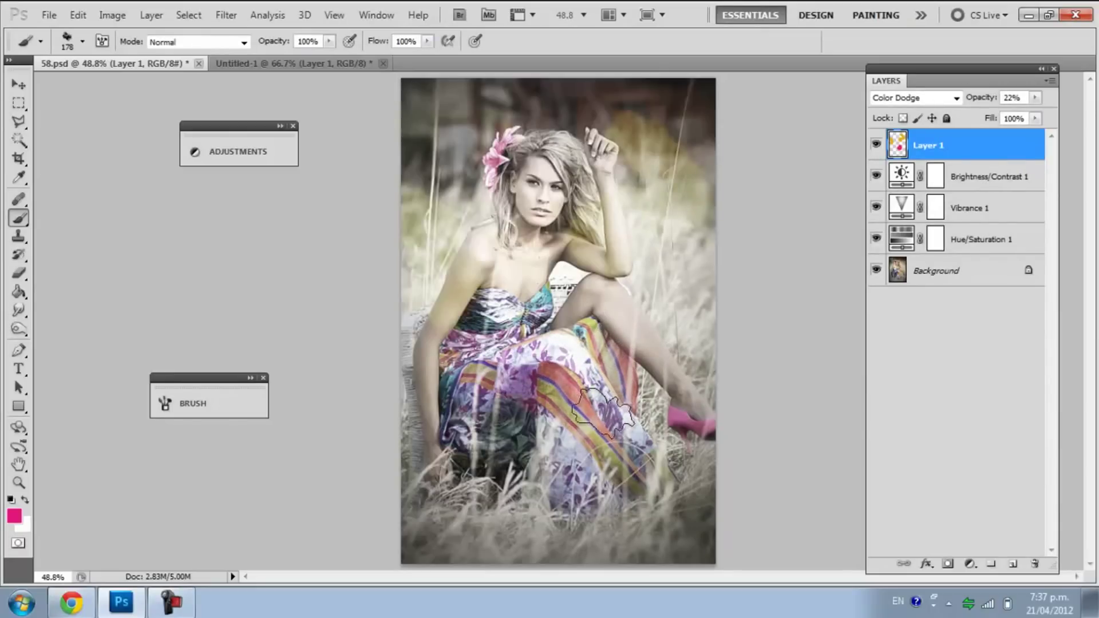
{"action": "mouse_move", "coordinate": [650, 442]}
{"action": "left_mouse_down"}
{"action": "mouse_move", "coordinate": [667, 465]}
{"action": "mouse_move", "coordinate": [653, 495]}
{"action": "left_mouse_up"}
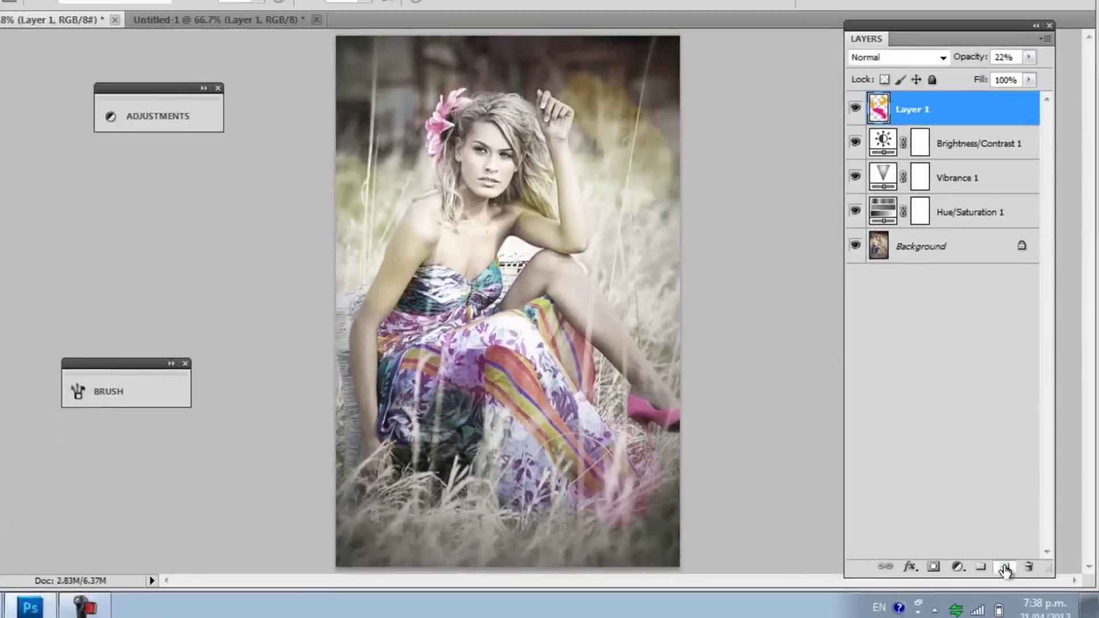
On a new Layer 2, paint purple strokes across the lower-left dress and grass.
{"action": "left_click", "coordinate": [935, 590]}
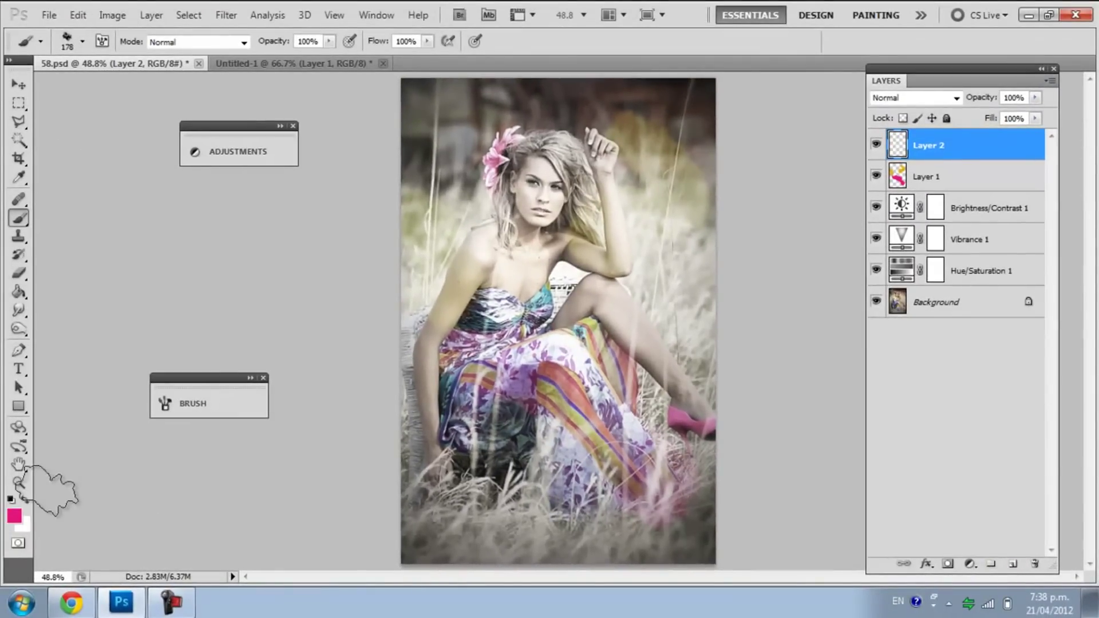
{"action": "left_click", "coordinate": [15, 517]}
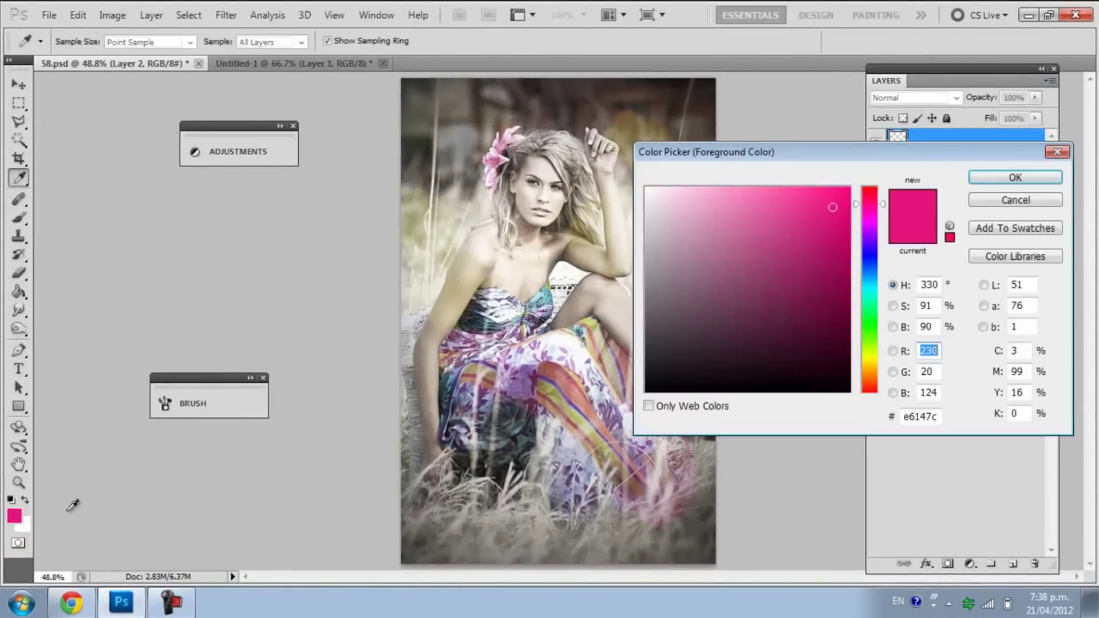
{"action": "left_click", "coordinate": [870, 224]}
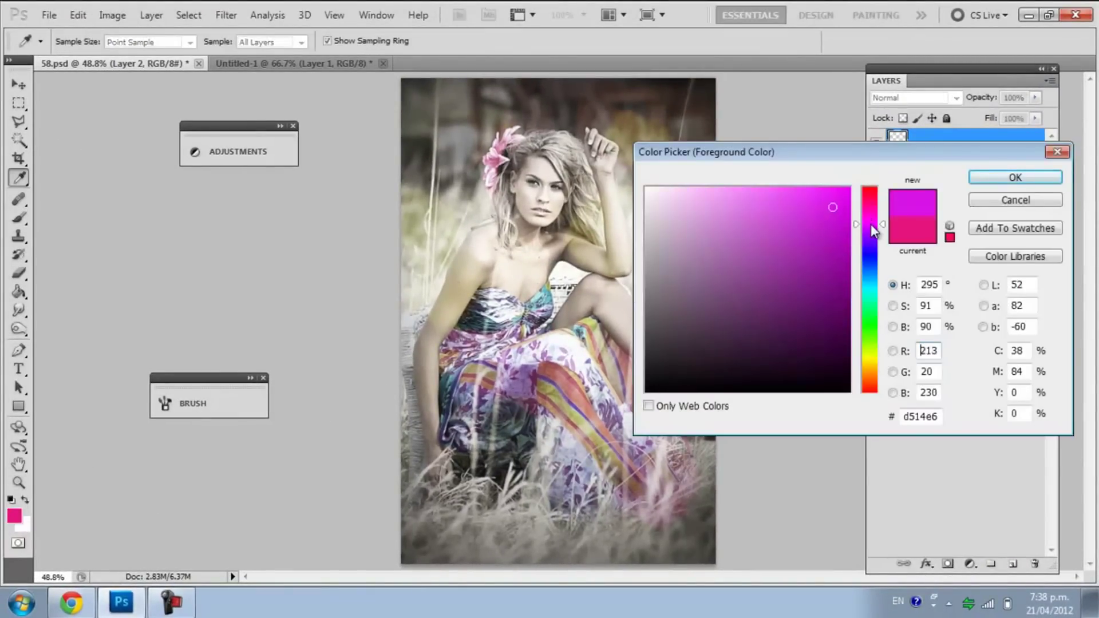
{"action": "left_click", "coordinate": [1015, 177]}
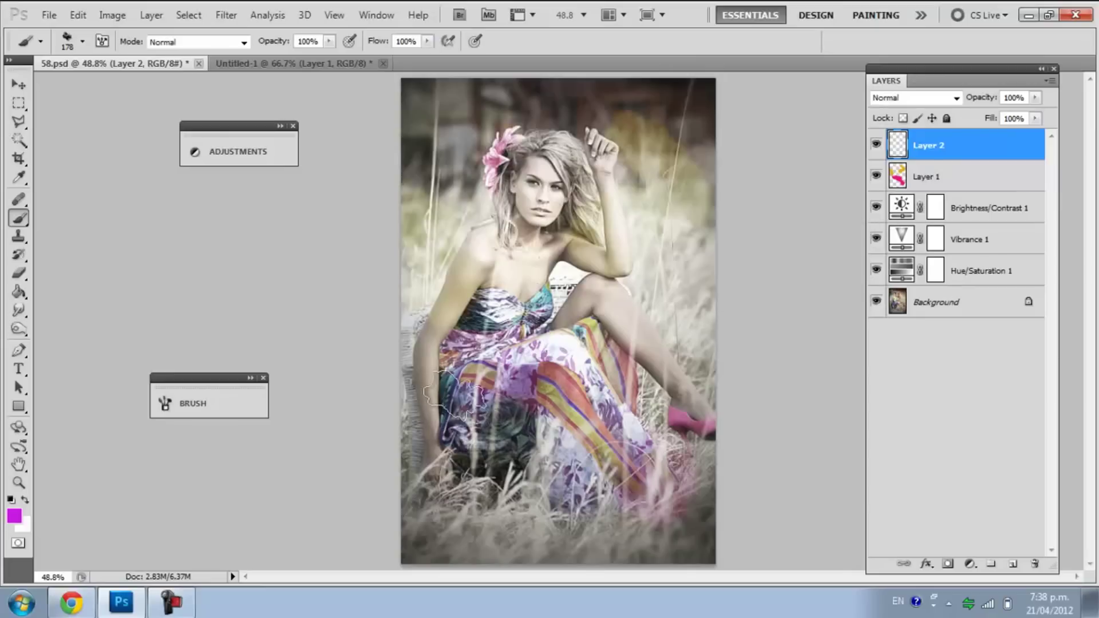
{"action": "mouse_move", "coordinate": [432, 372]}
{"action": "left_mouse_down"}
{"action": "mouse_move", "coordinate": [444, 428]}
{"action": "mouse_move", "coordinate": [517, 505]}
{"action": "mouse_move", "coordinate": [450, 507]}
{"action": "left_mouse_up"}
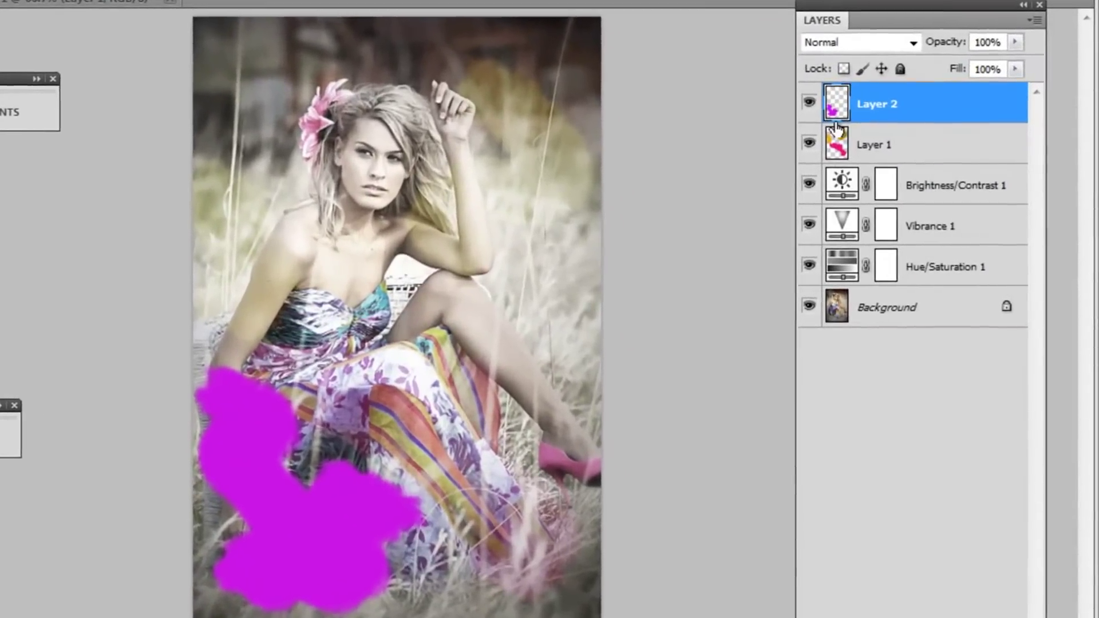
Blend Layer 2 with Lighten mode at 29% opacity.
{"action": "left_click", "coordinate": [864, 41]}
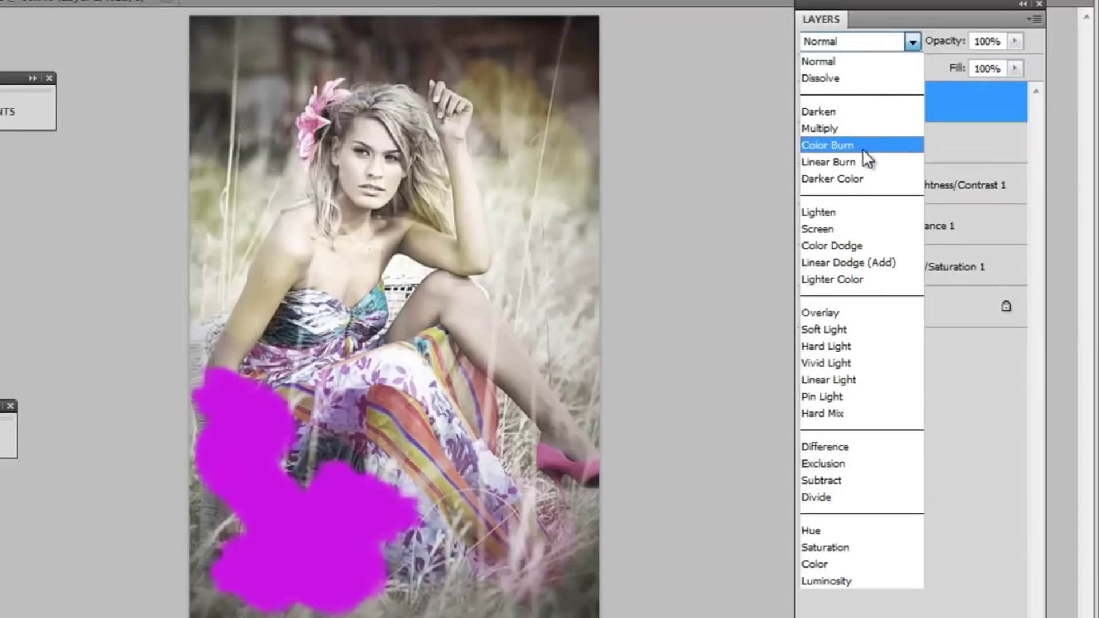
{"action": "left_click", "coordinate": [857, 211]}
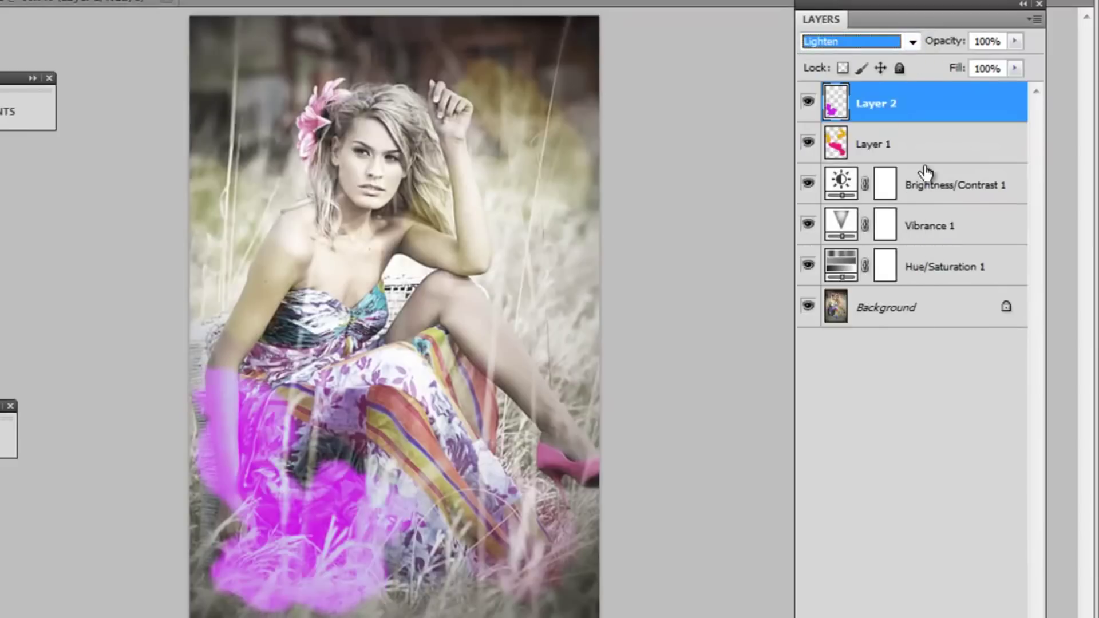
{"action": "left_click", "coordinate": [1016, 42]}
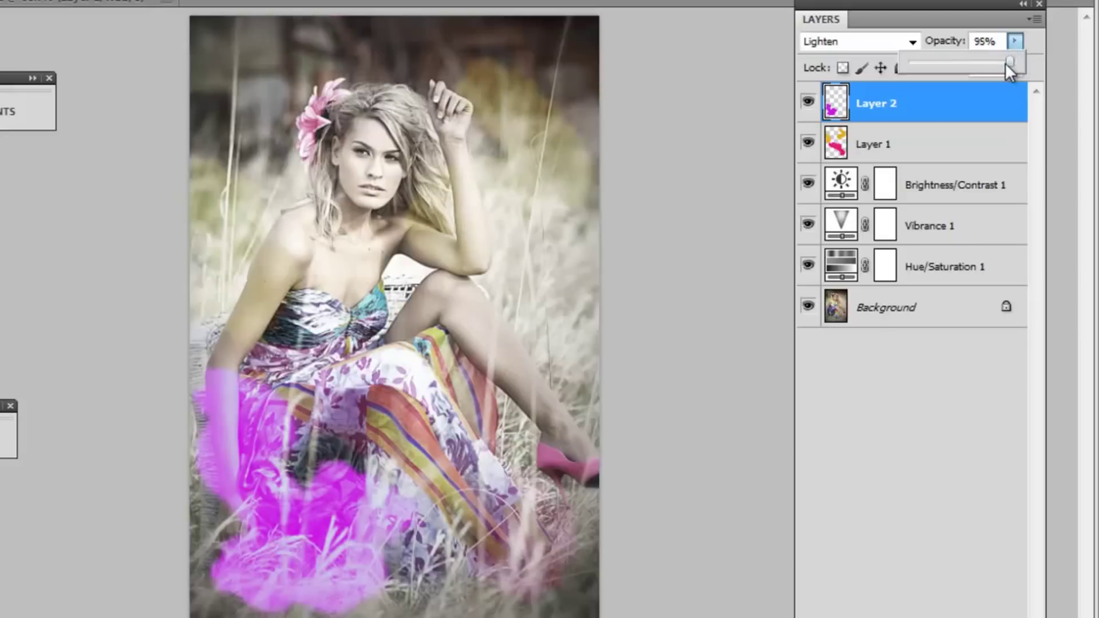
{"action": "left_click_drag", "start_coordinate": [953, 67], "coordinate": [940, 67]}
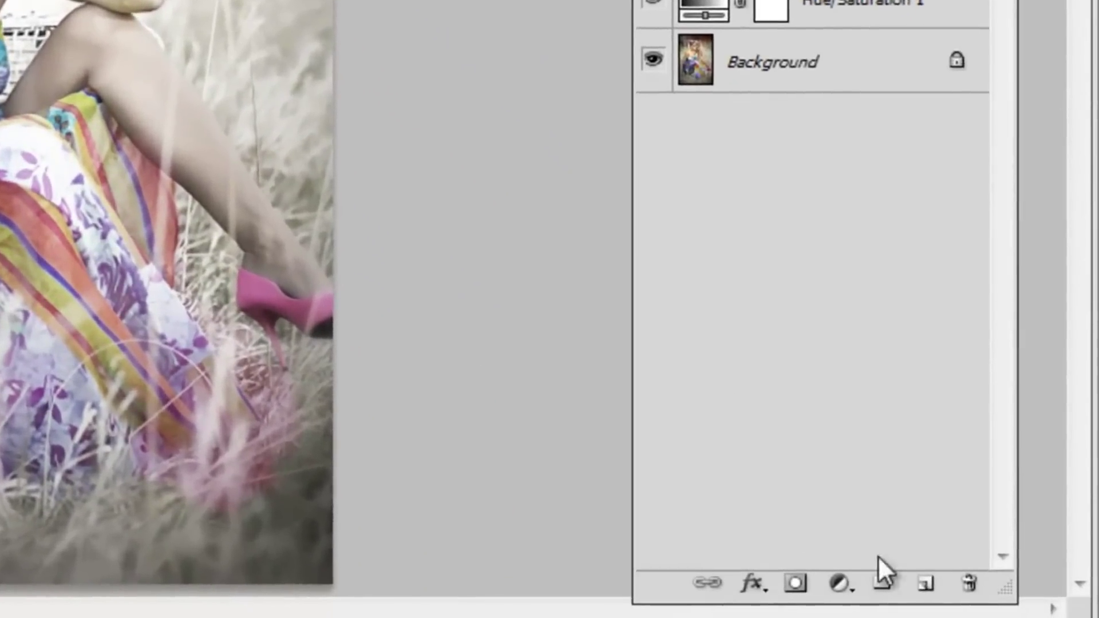
On a new Layer 3, paint light yellow over the hair, near the flower, and the shoulder.
{"action": "left_click", "coordinate": [919, 584]}
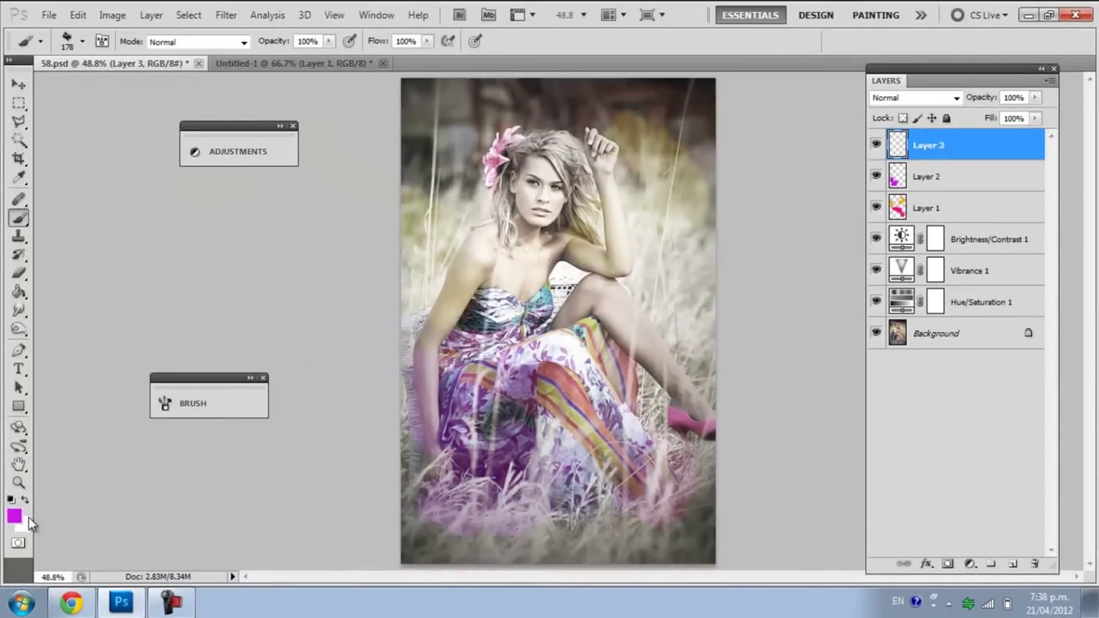
{"action": "left_click", "coordinate": [14, 518]}
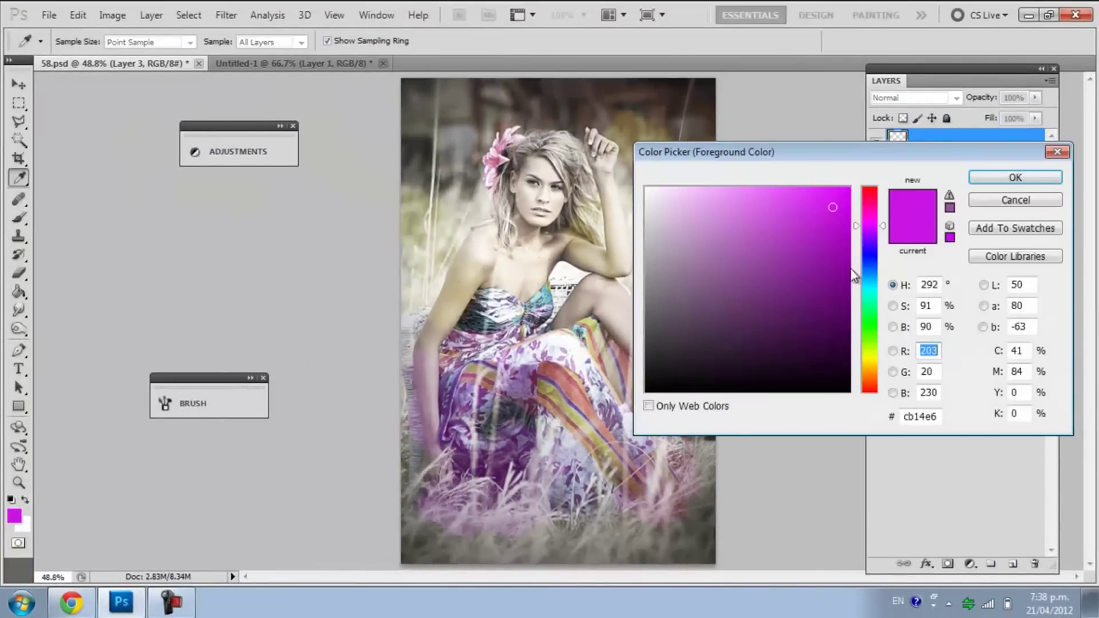
{"action": "left_click_drag", "start_coordinate": [855, 276], "coordinate": [875, 356]}
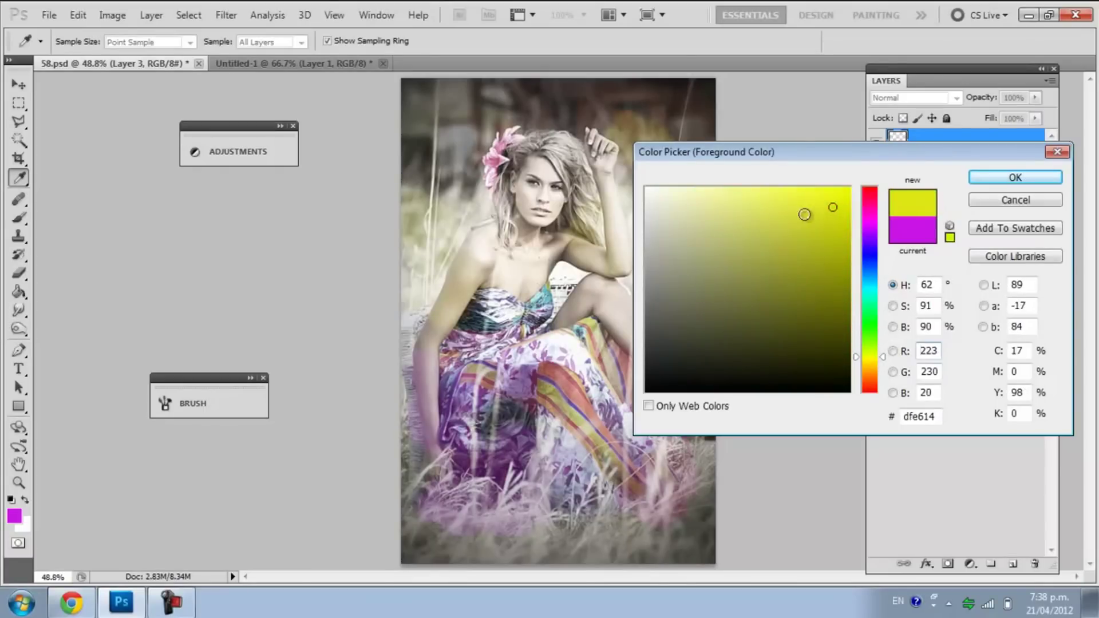
{"action": "left_click", "coordinate": [789, 204]}
{"action": "left_click", "coordinate": [995, 175]}
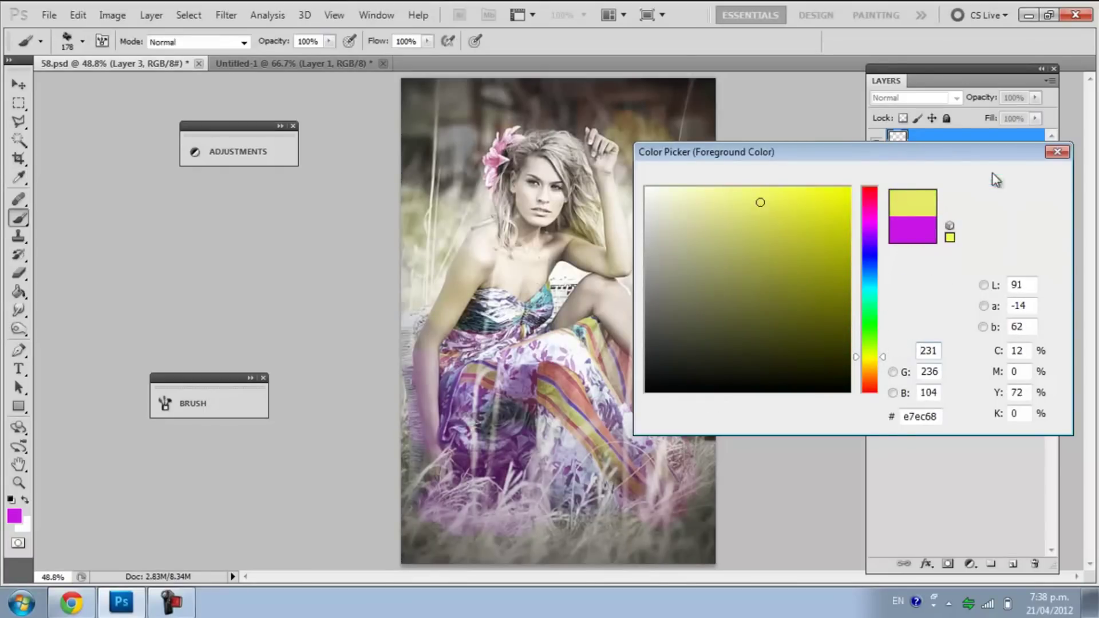
{"action": "left_click_drag", "start_coordinate": [607, 133], "coordinate": [618, 188]}
{"action": "left_click_drag", "start_coordinate": [481, 132], "coordinate": [493, 163]}
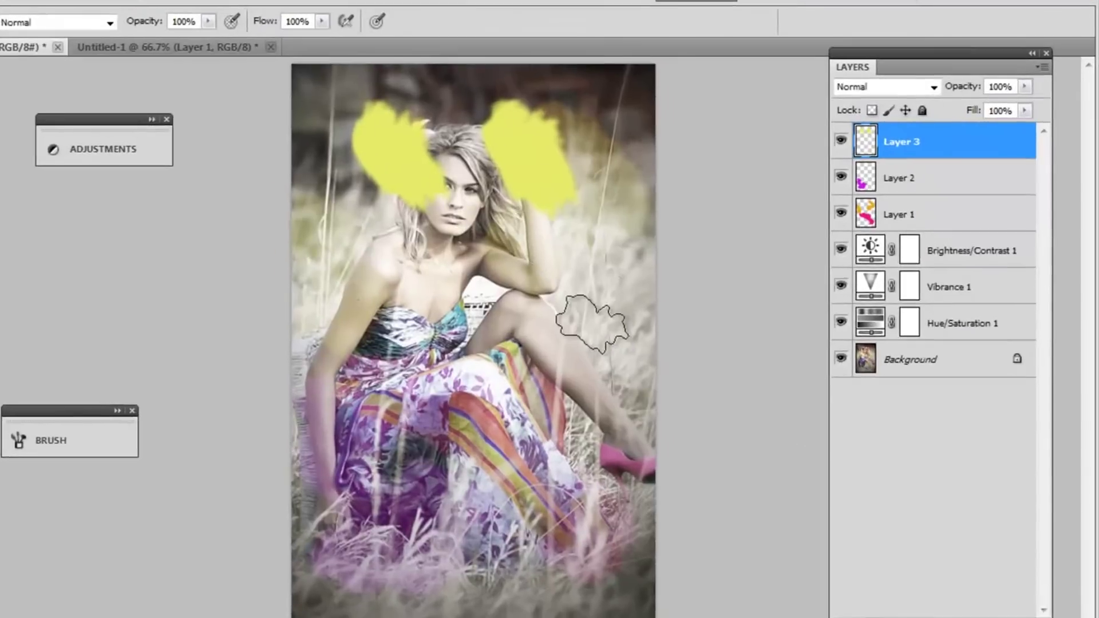
{"action": "mouse_move", "coordinate": [552, 267]}
{"action": "left_mouse_down"}
{"action": "mouse_move", "coordinate": [578, 309]}
{"action": "mouse_move", "coordinate": [601, 303]}
{"action": "left_mouse_up"}
Set Layer 3 to Color Dodge blending at about 23% opacity.
{"action": "left_click", "coordinate": [819, 64]}
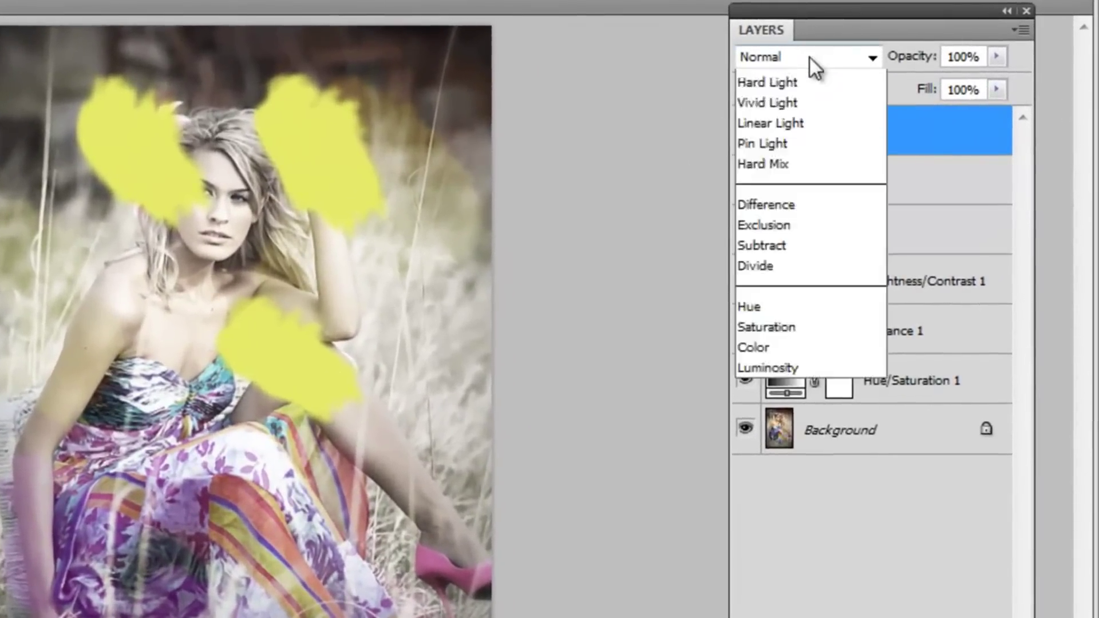
{"action": "left_click", "coordinate": [809, 310]}
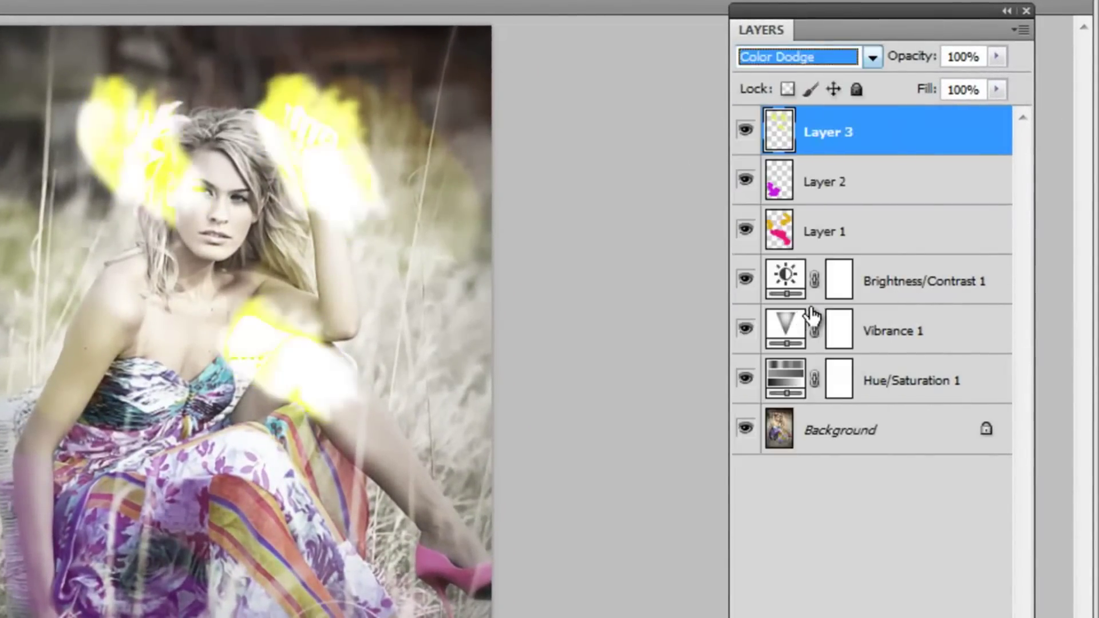
{"action": "left_click", "coordinate": [997, 53]}
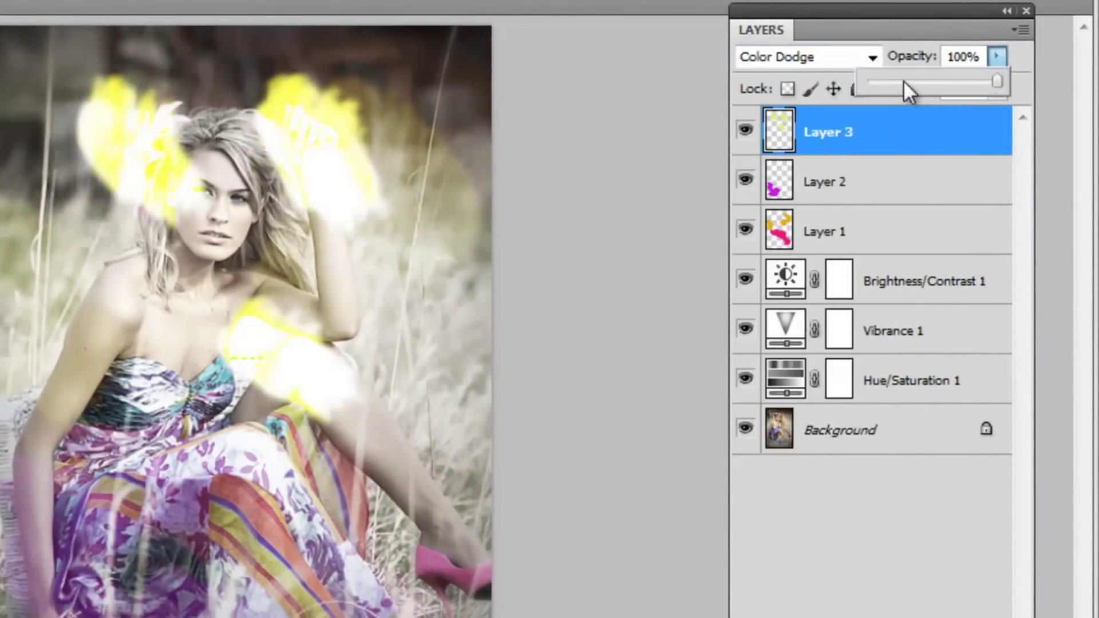
{"action": "left_click_drag", "start_coordinate": [902, 82], "coordinate": [876, 83]}
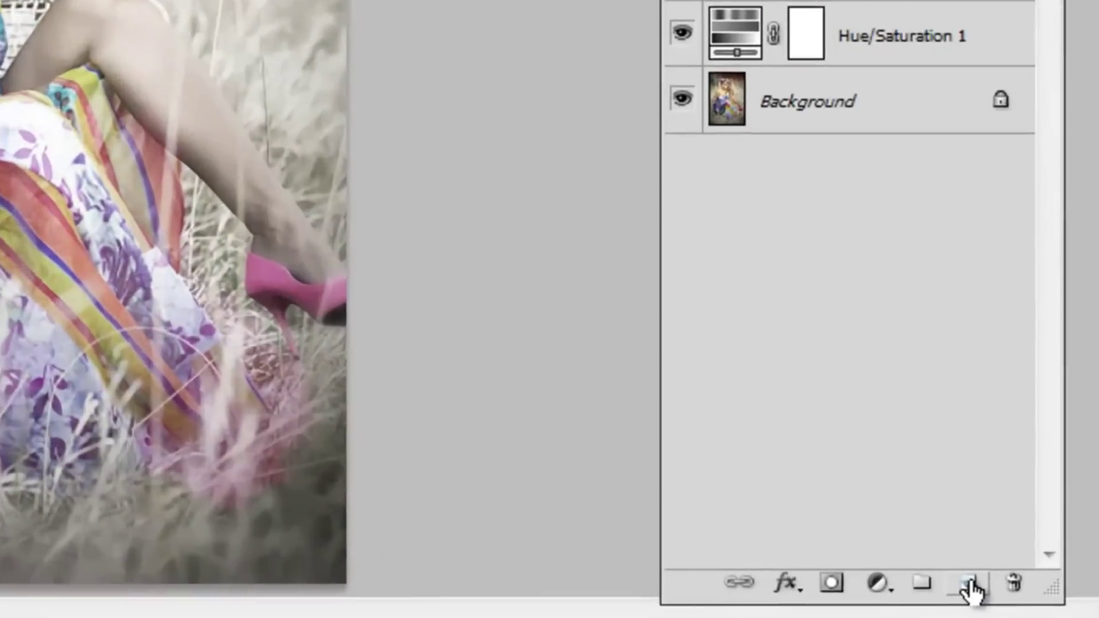
On a new Layer 4, paint blue patches left of the face and across the dress and leg.
{"action": "left_click", "coordinate": [972, 589]}
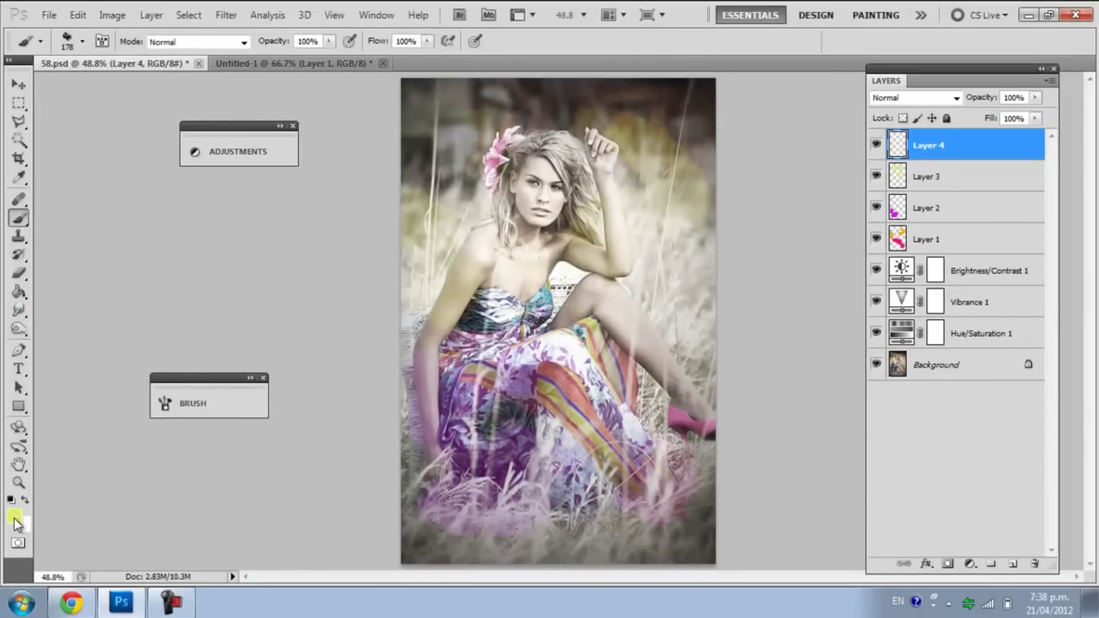
{"action": "left_click", "coordinate": [15, 518]}
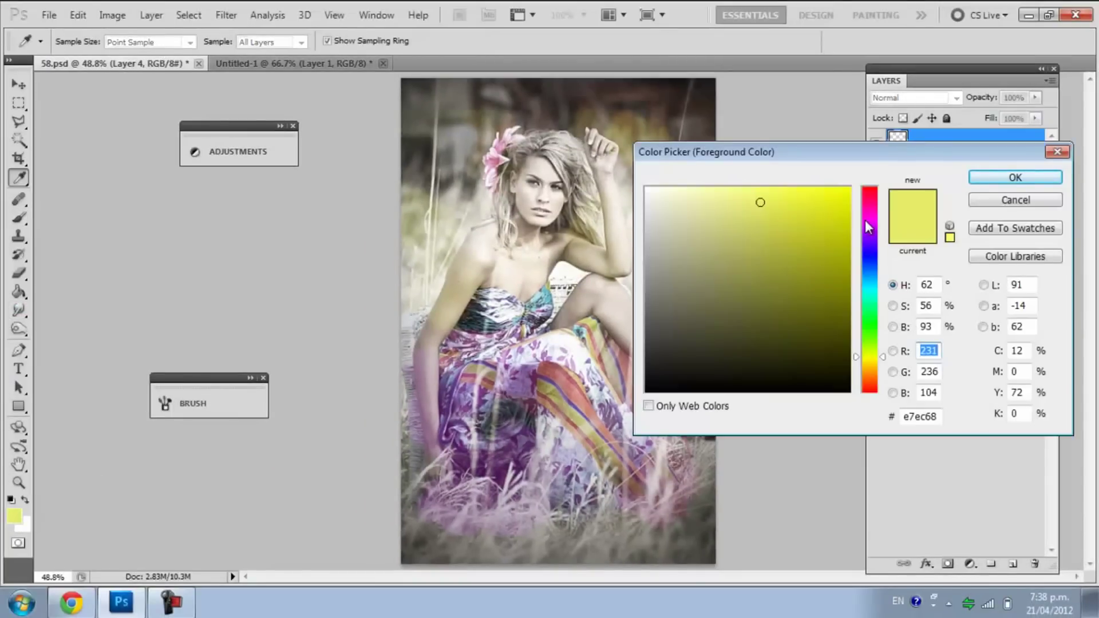
{"action": "left_click_drag", "start_coordinate": [871, 227], "coordinate": [876, 267]}
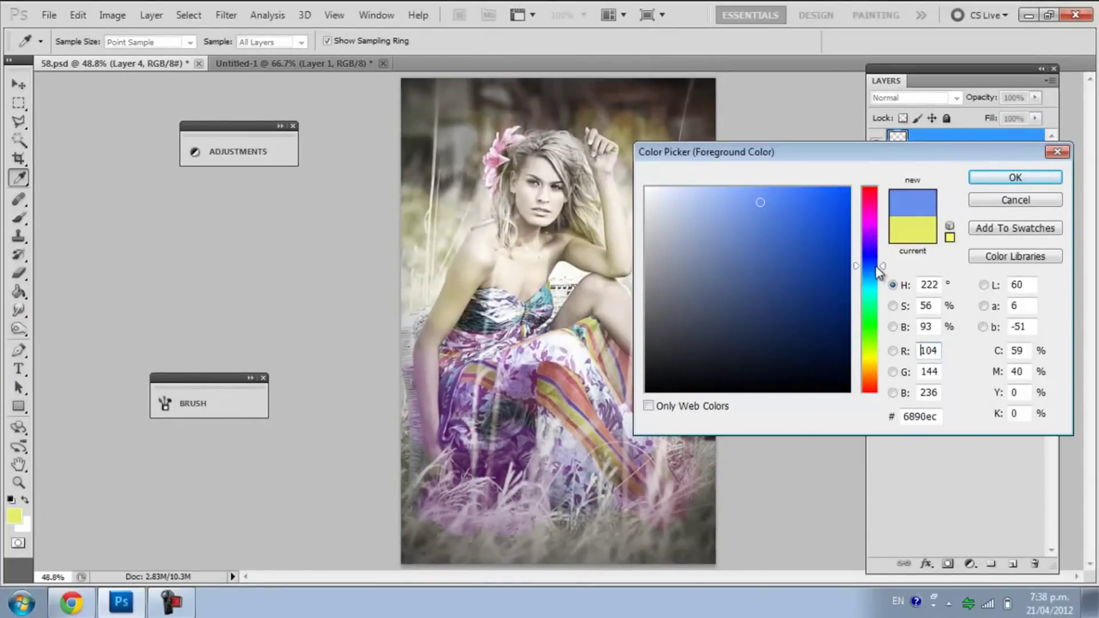
{"action": "left_click", "coordinate": [999, 179]}
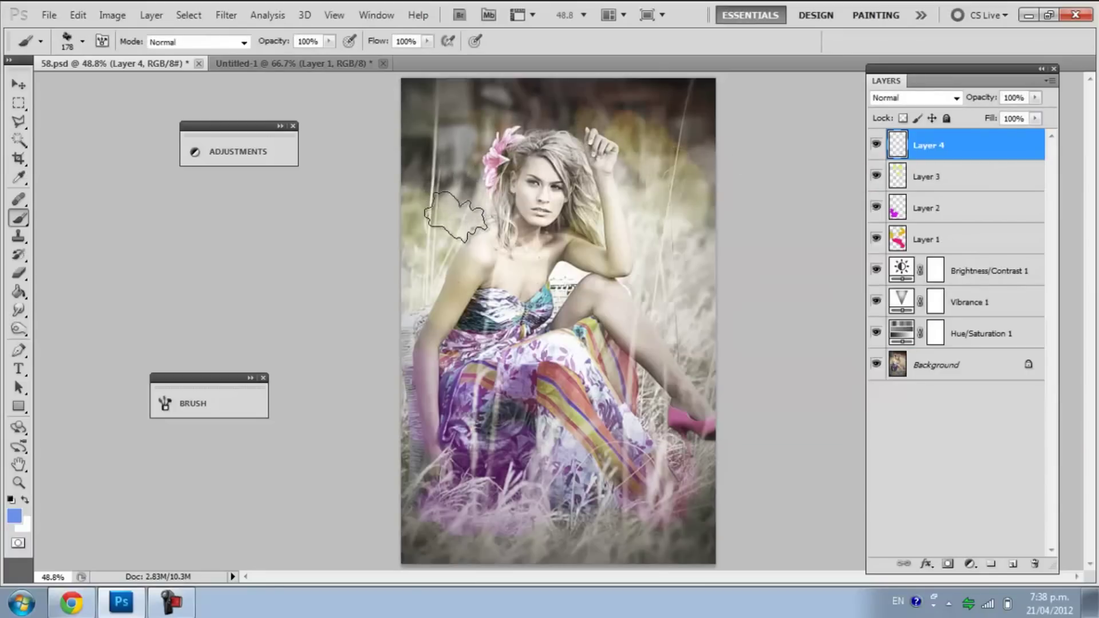
{"action": "left_click_drag", "start_coordinate": [450, 218], "coordinate": [447, 261]}
{"action": "mouse_move", "coordinate": [581, 401]}
{"action": "left_mouse_down"}
{"action": "mouse_move", "coordinate": [549, 401]}
{"action": "mouse_move", "coordinate": [612, 409]}
{"action": "left_mouse_up"}
{"action": "left_click_drag", "start_coordinate": [678, 349], "coordinate": [696, 373]}
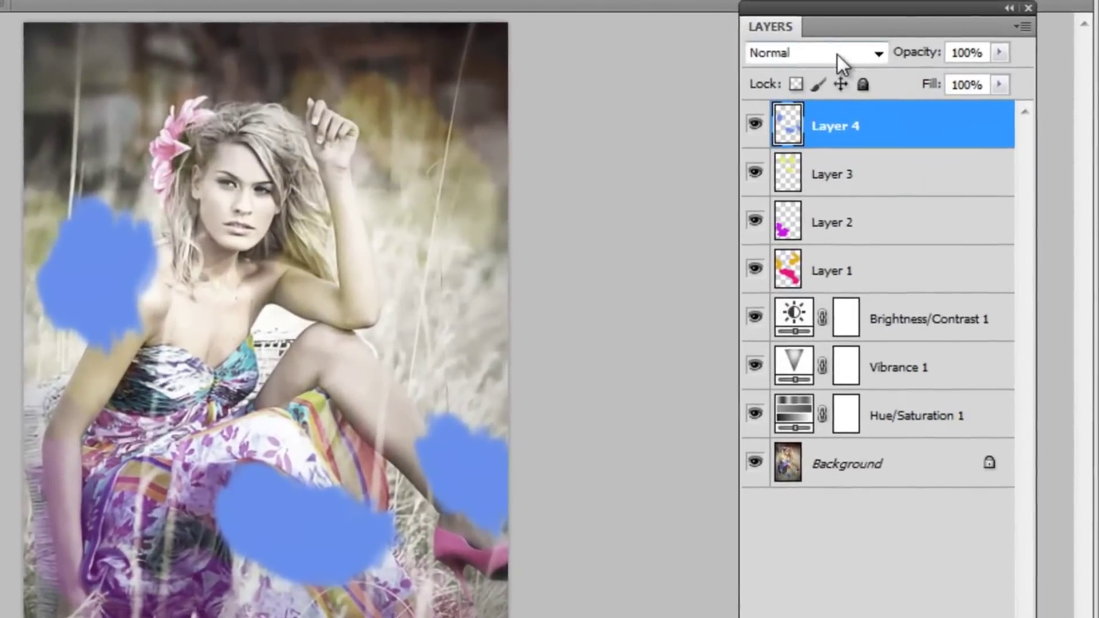
After trying Color Dodge, blend Layer 4 as Lighten at 26% opacity.
{"action": "left_click", "coordinate": [859, 64]}
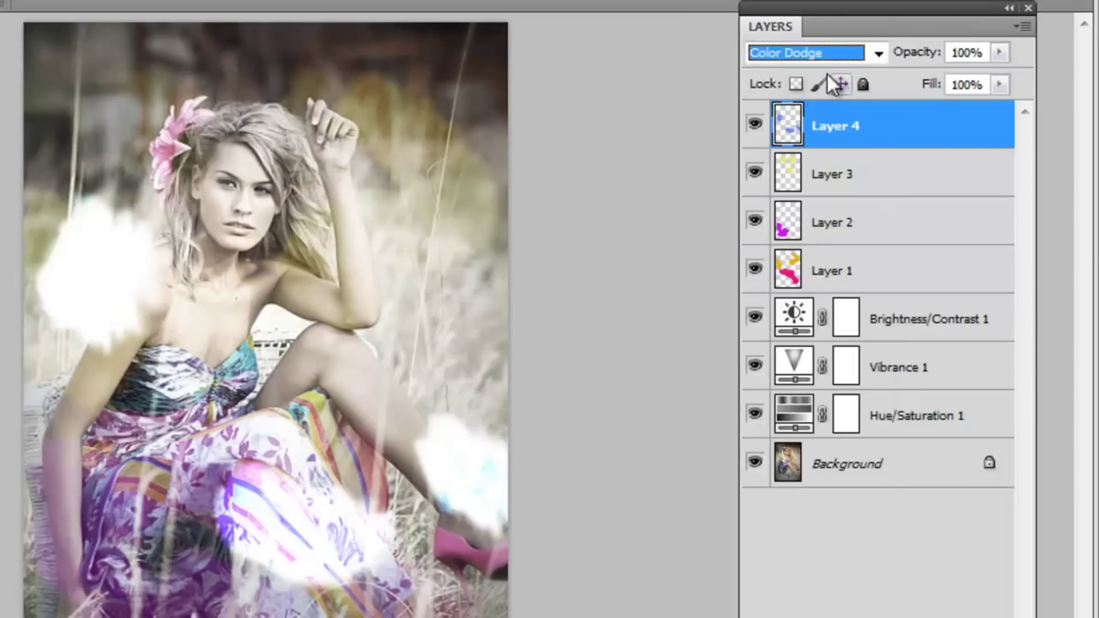
{"action": "left_click", "coordinate": [833, 50]}
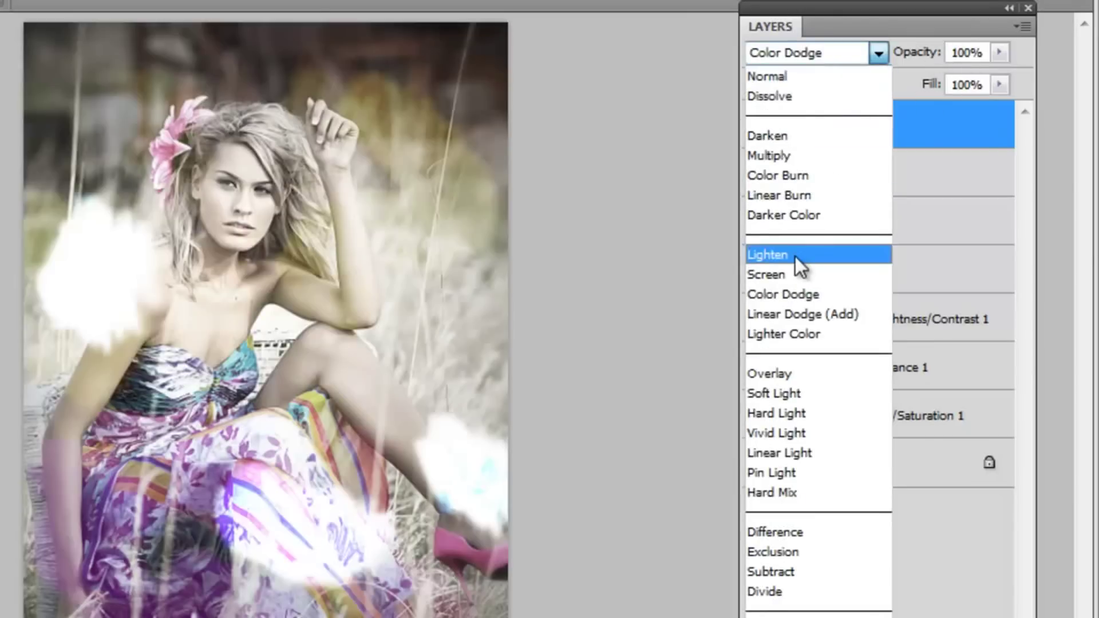
{"action": "left_click", "coordinate": [795, 256]}
{"action": "left_click", "coordinate": [999, 52]}
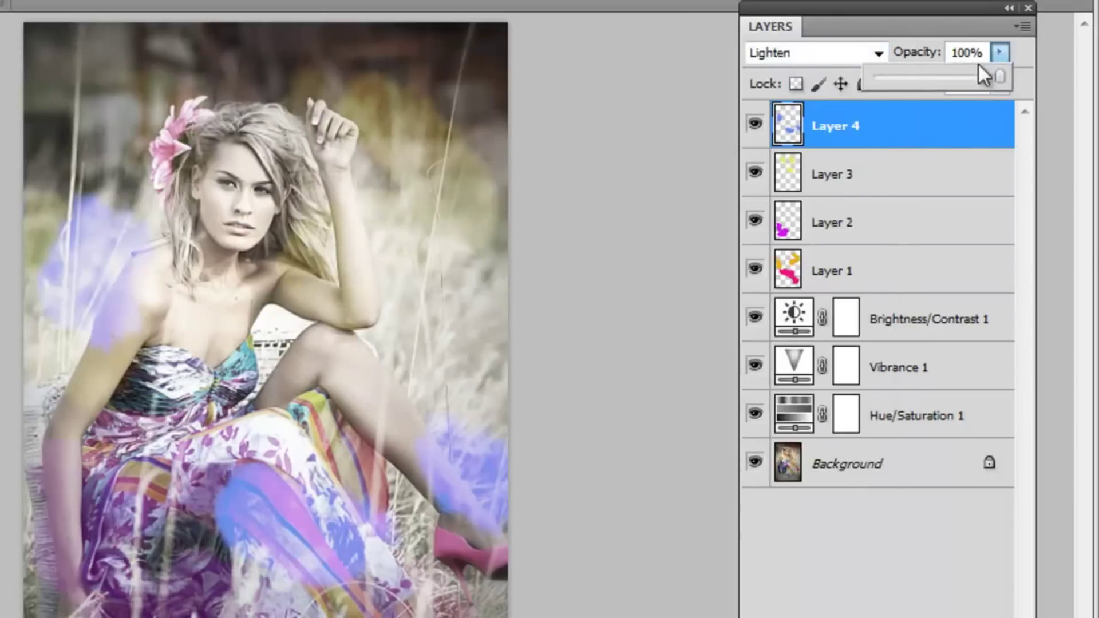
{"action": "left_click_drag", "start_coordinate": [915, 77], "coordinate": [908, 79]}
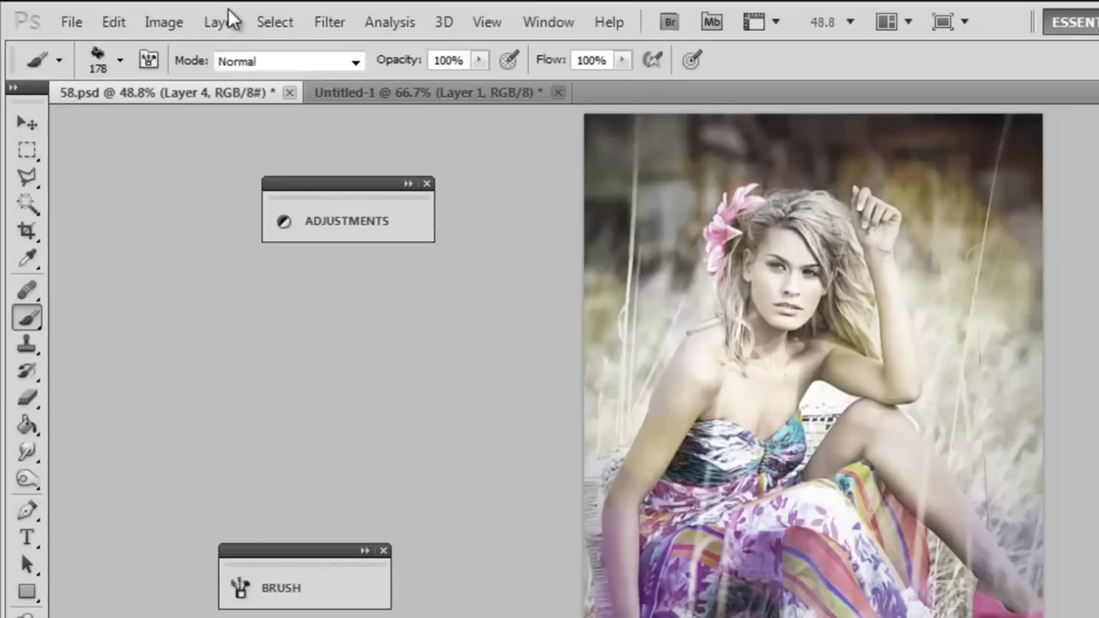
Add a Gradient Map 1 adjustment layer using the Violet, Orange preset gradient.
{"action": "left_click", "coordinate": [218, 17]}
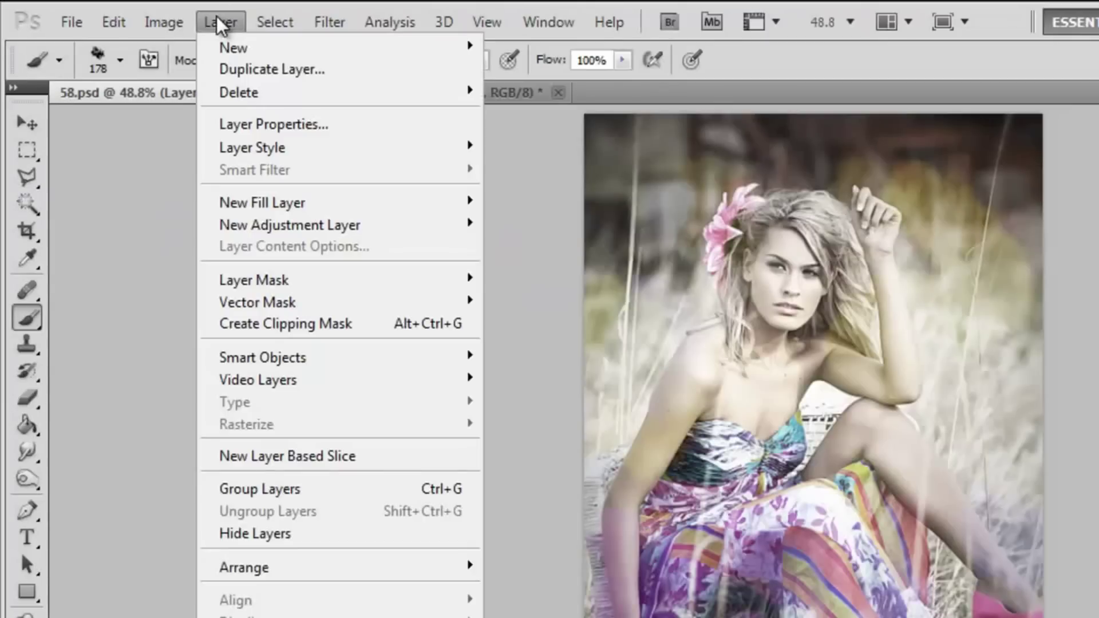
{"action": "mouse_move", "coordinate": [318, 225]}
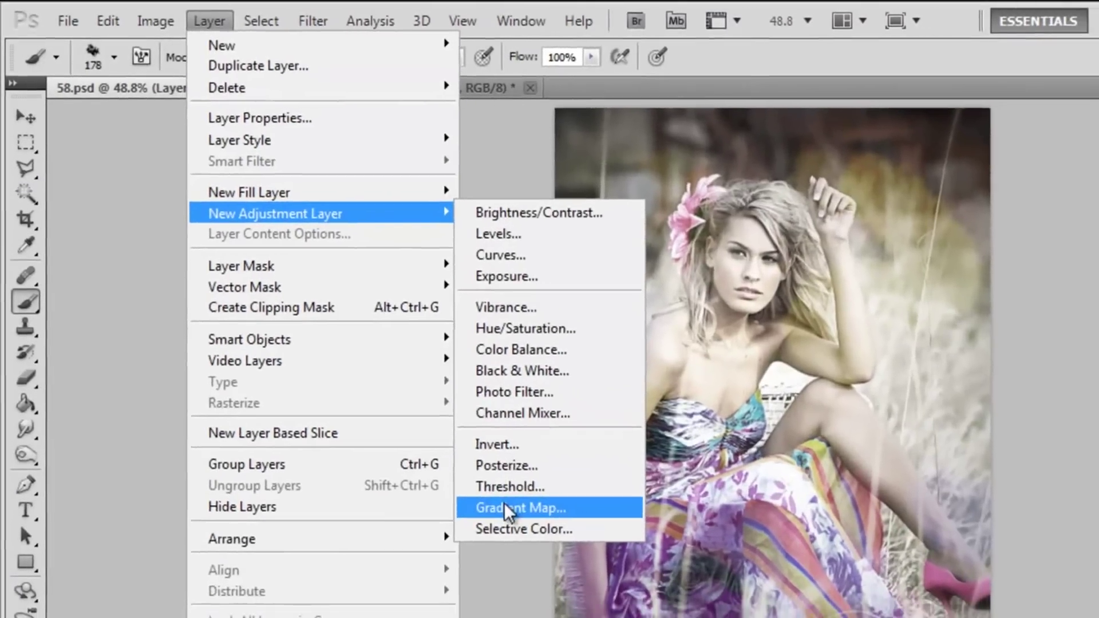
{"action": "left_click", "coordinate": [530, 535]}
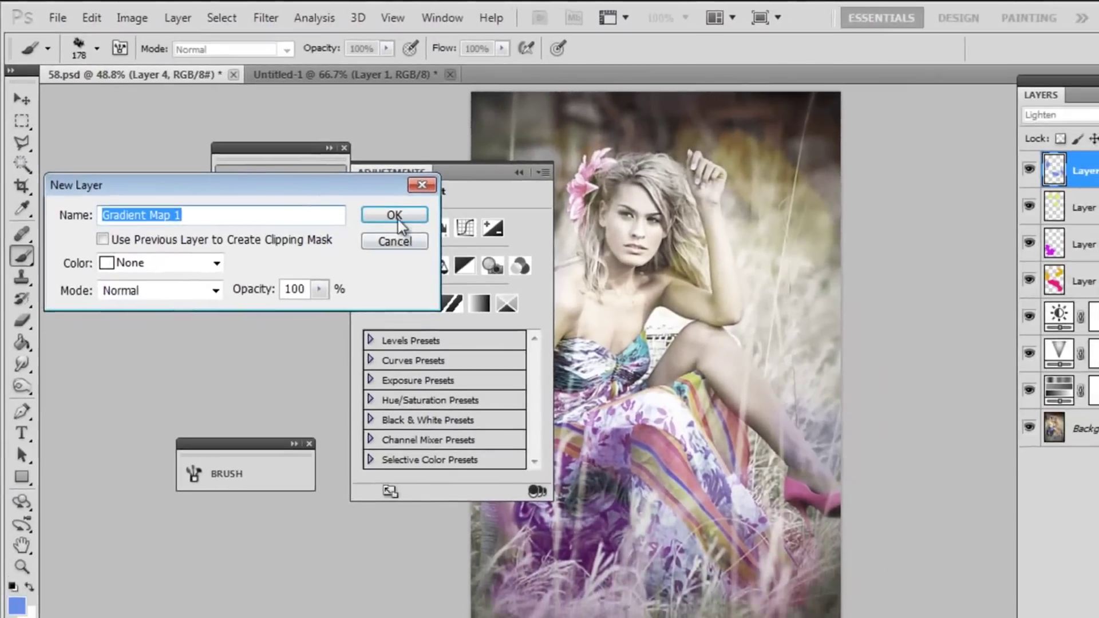
{"action": "left_click", "coordinate": [397, 219]}
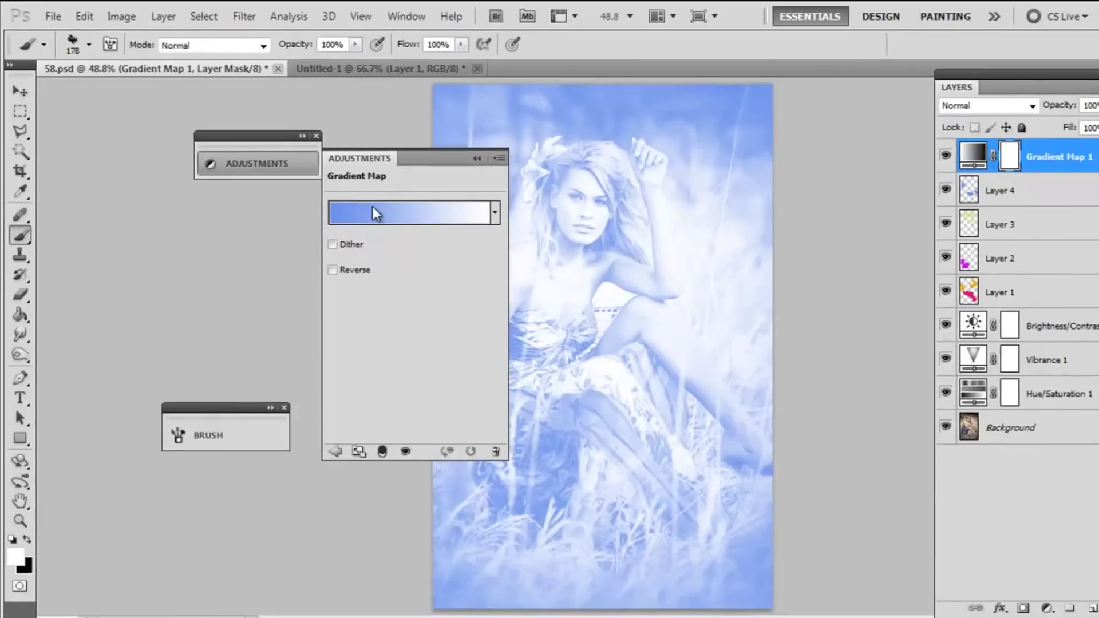
{"action": "left_click", "coordinate": [377, 213]}
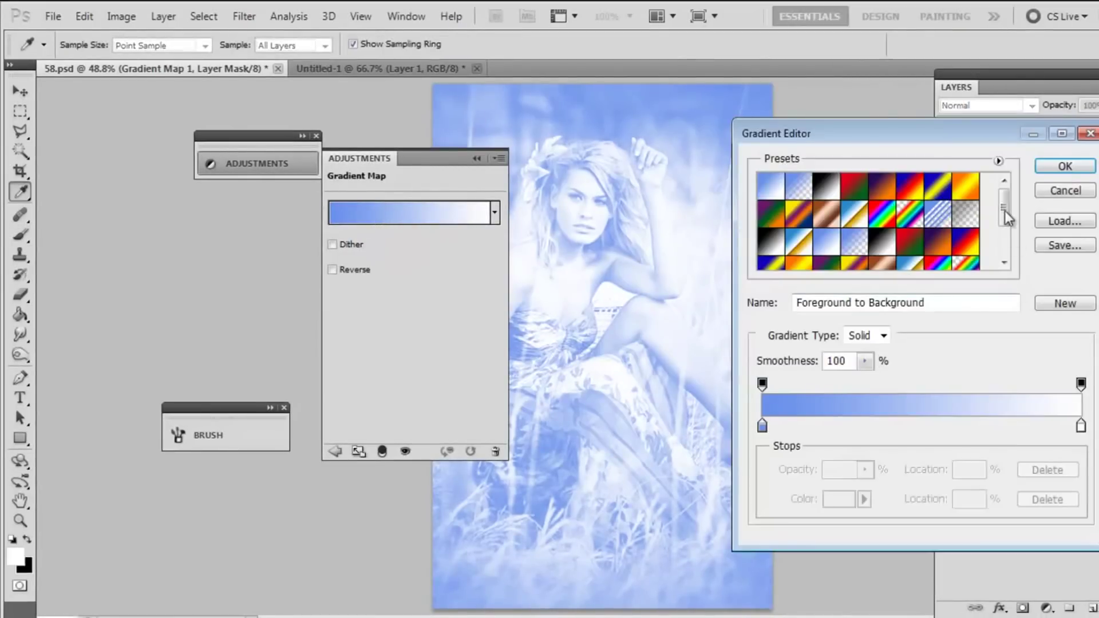
{"action": "left_click", "coordinate": [937, 243]}
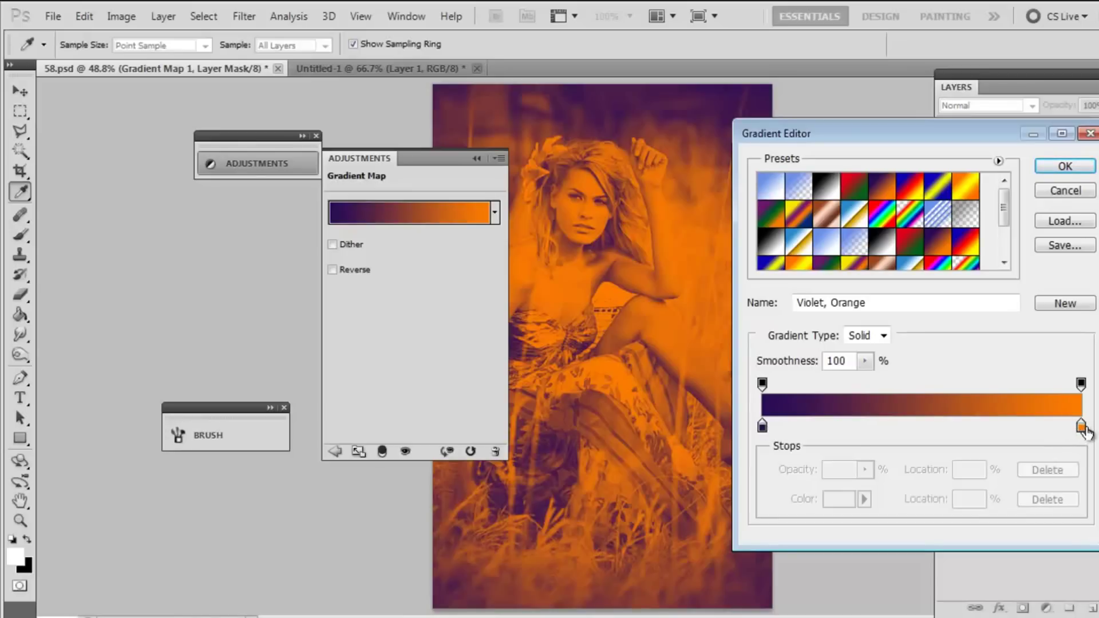
{"action": "left_click", "coordinate": [1065, 167]}
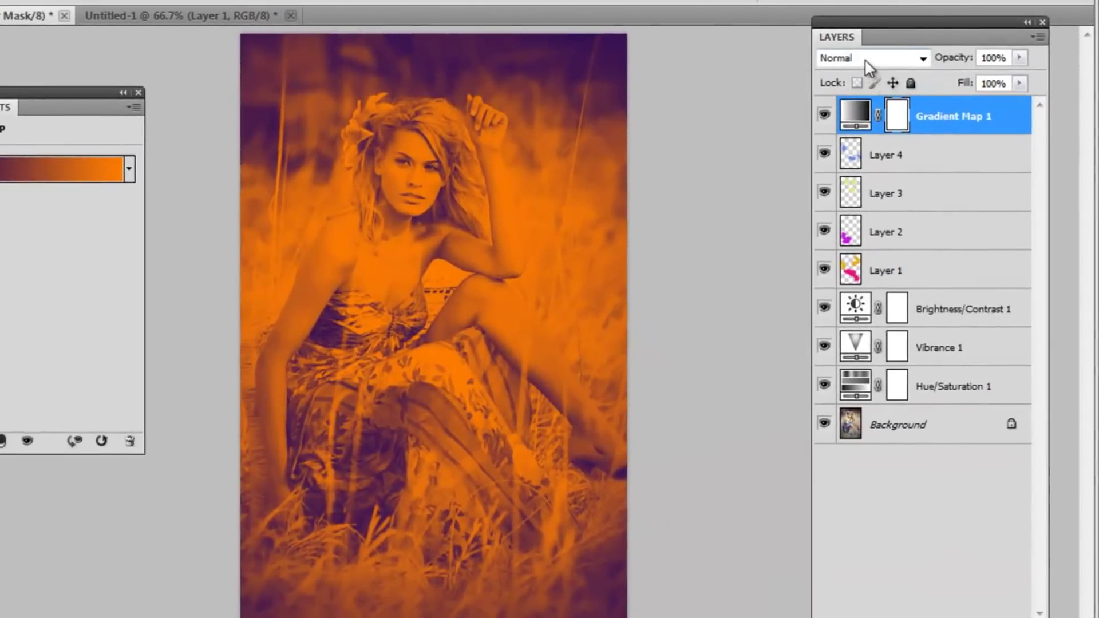
After testing Lighten and Soft Light, set Gradient Map 1 to Screen at 48% opacity.
{"action": "left_click", "coordinate": [918, 80]}
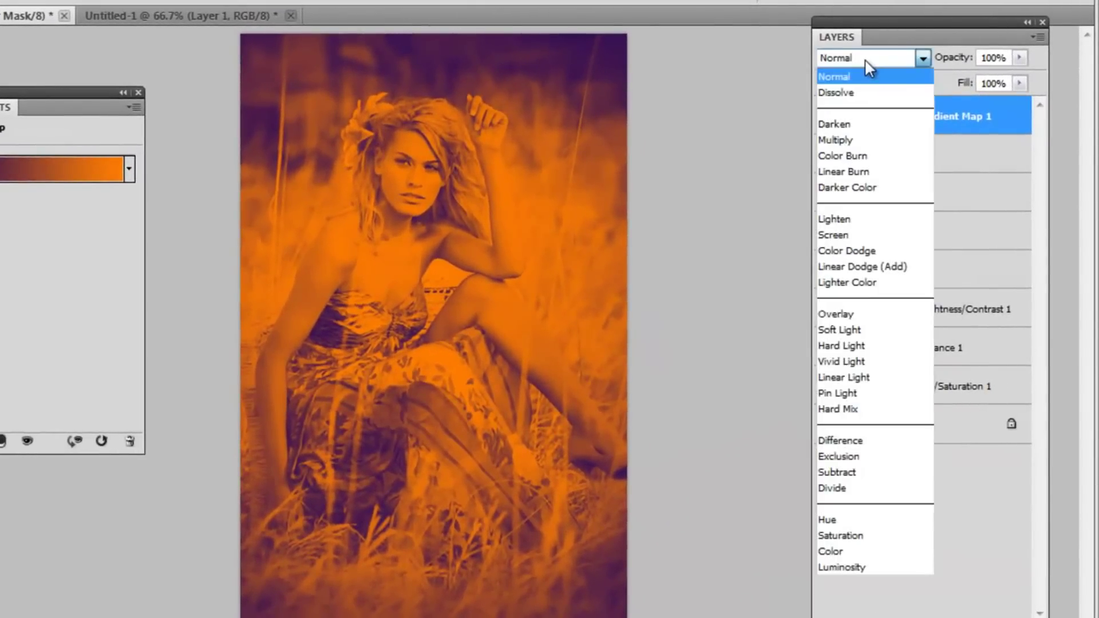
{"action": "left_click", "coordinate": [859, 221]}
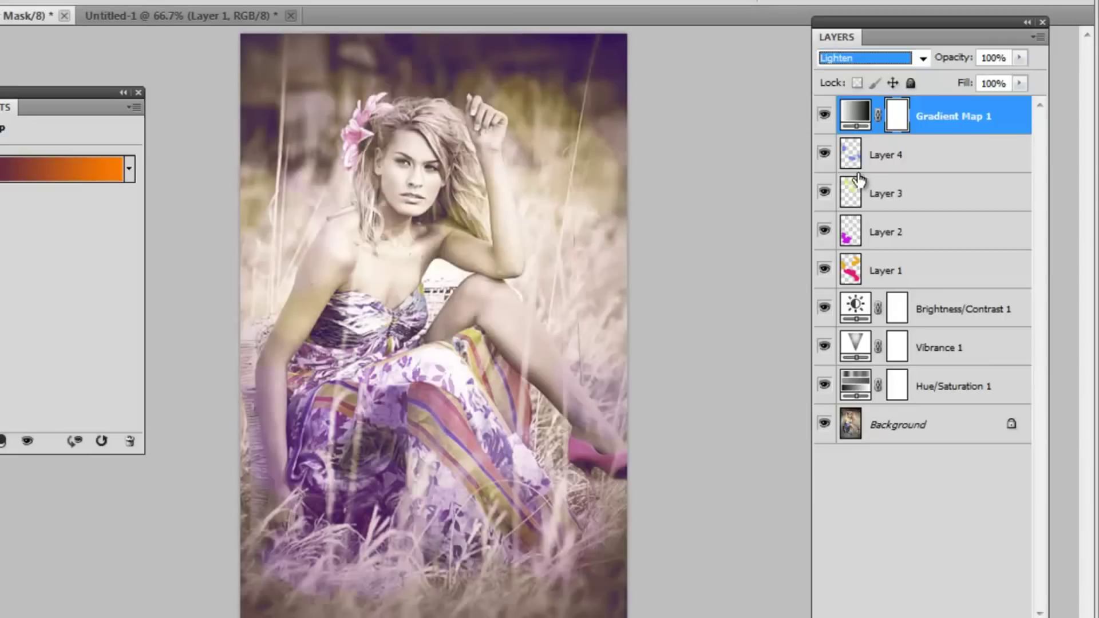
{"action": "left_click", "coordinate": [861, 54]}
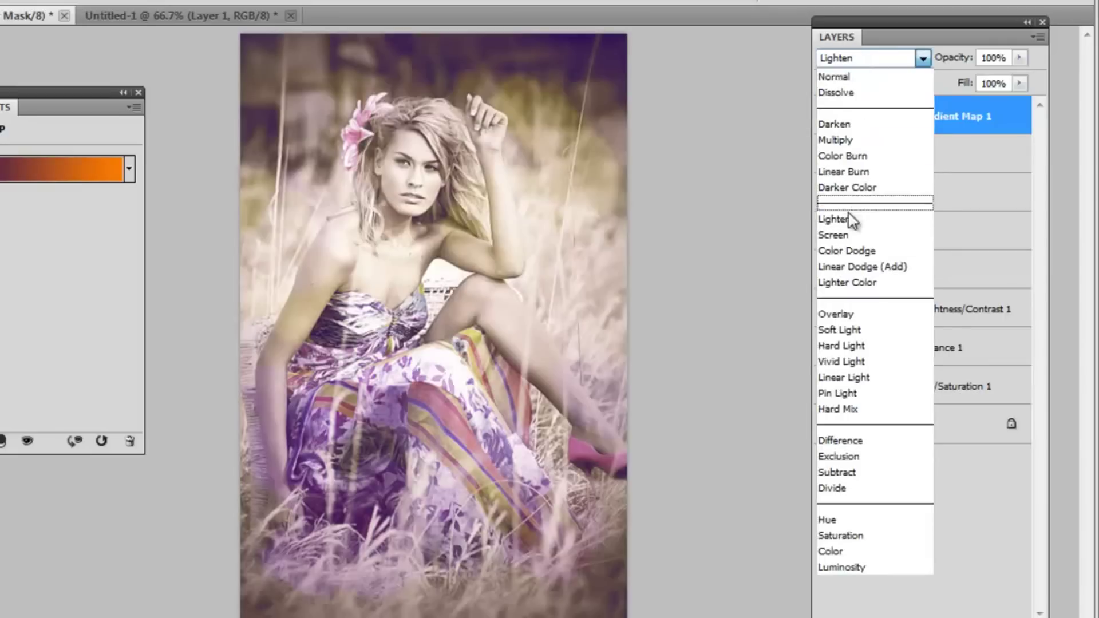
{"action": "left_click", "coordinate": [843, 233]}
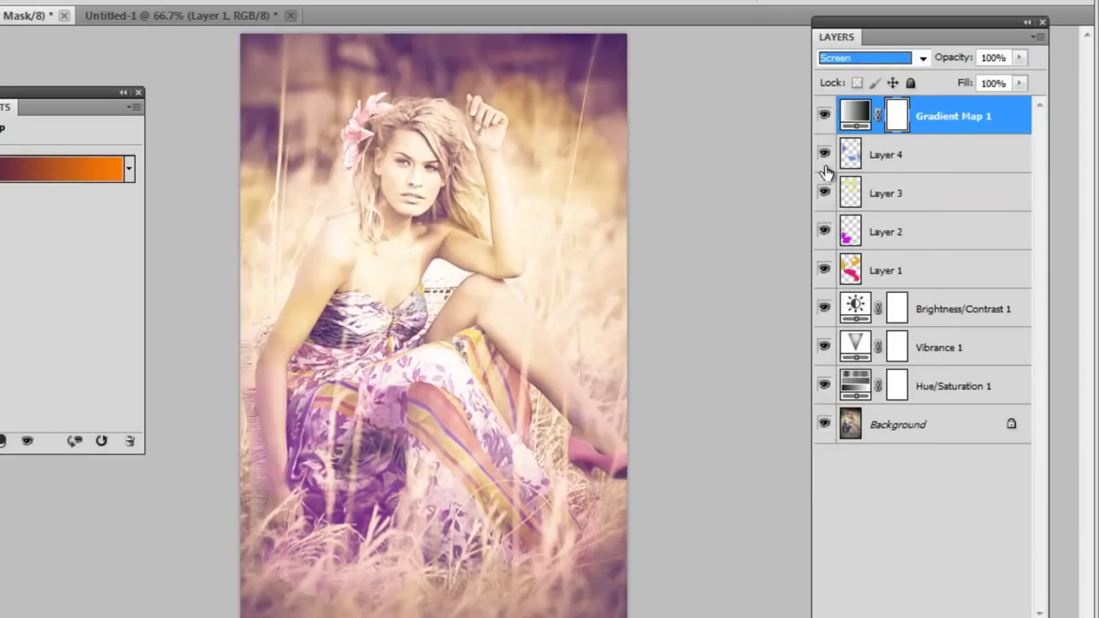
{"action": "left_click", "coordinate": [842, 53]}
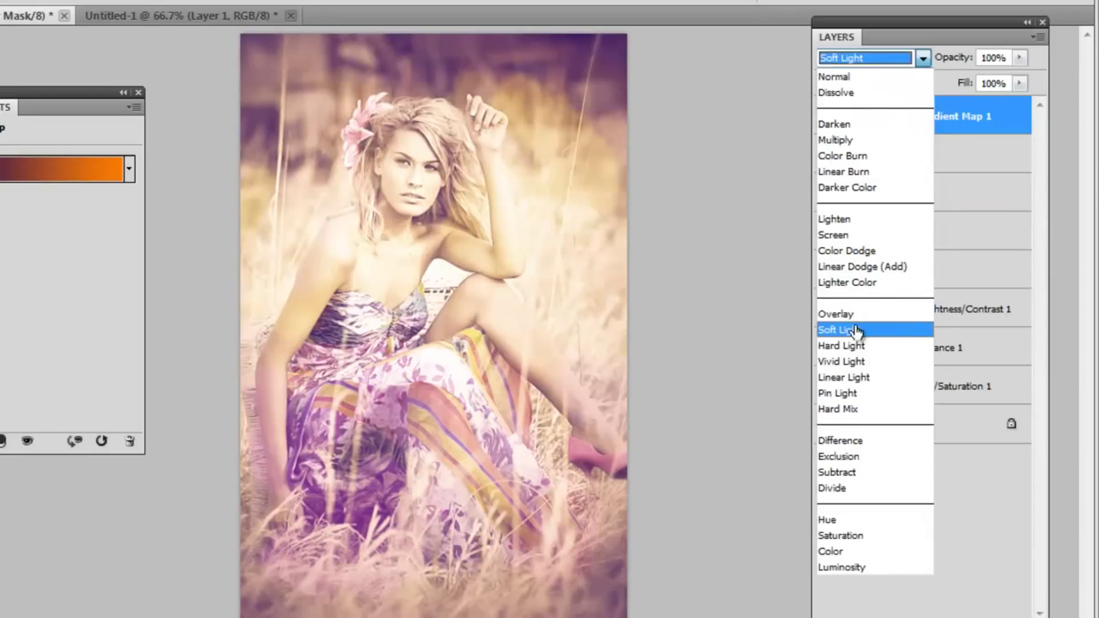
{"action": "left_click", "coordinate": [857, 331]}
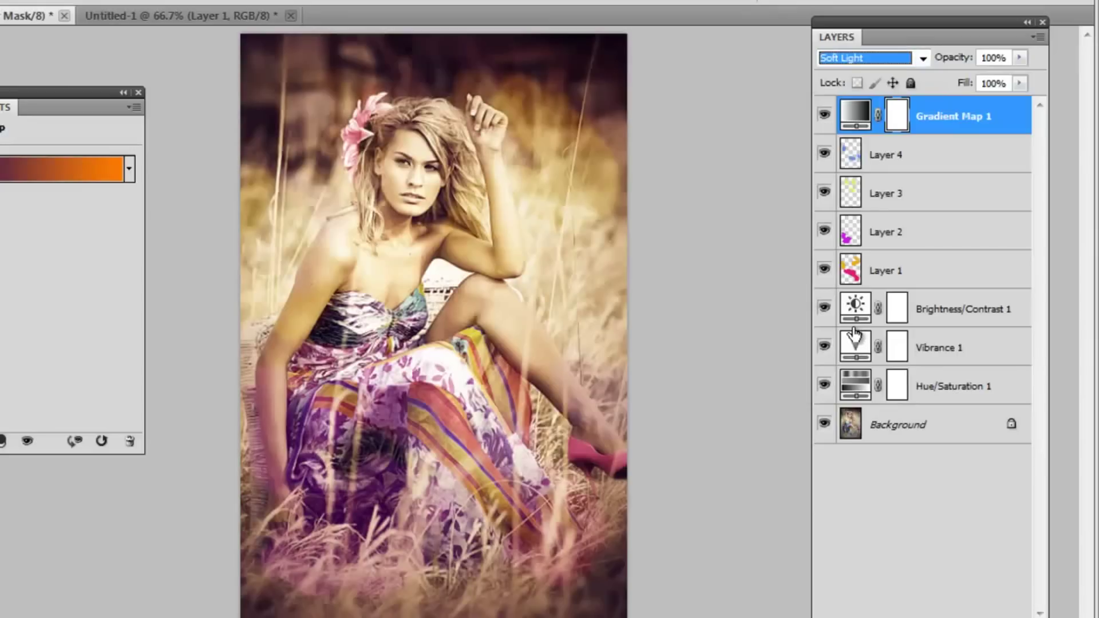
{"action": "left_click", "coordinate": [850, 53]}
{"action": "left_click", "coordinate": [847, 233]}
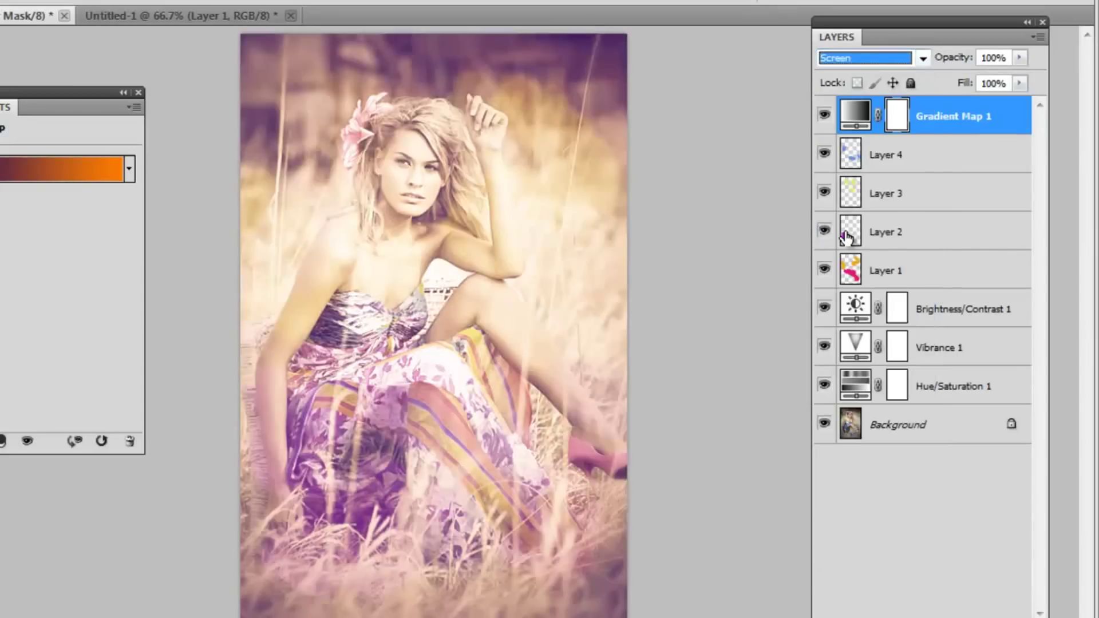
{"action": "left_click", "coordinate": [1020, 58]}
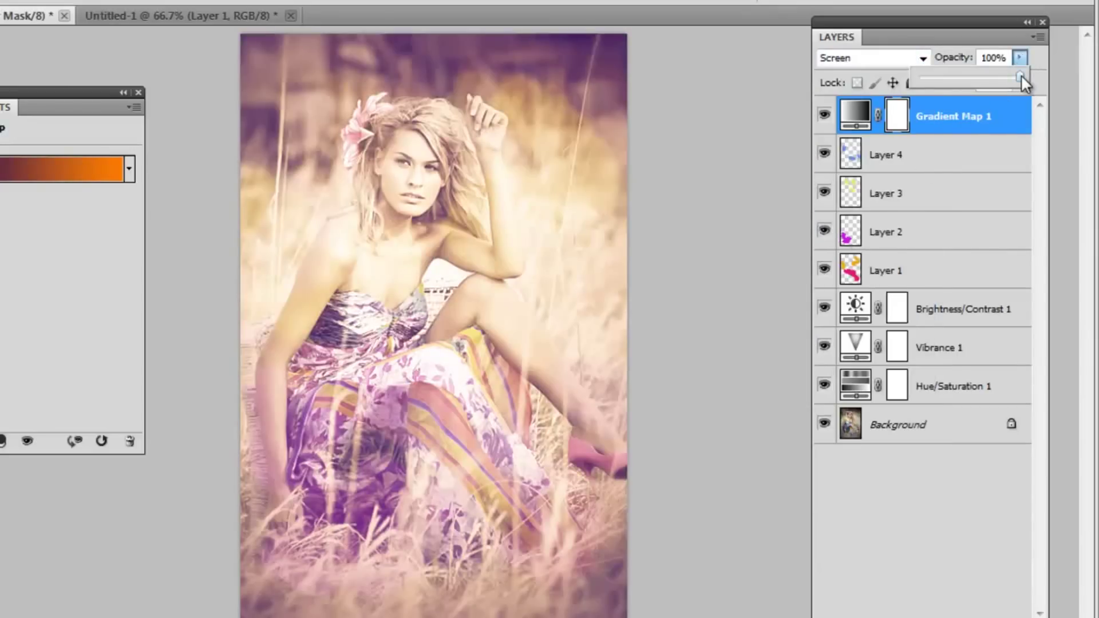
{"action": "left_click_drag", "start_coordinate": [1022, 75], "coordinate": [980, 78]}
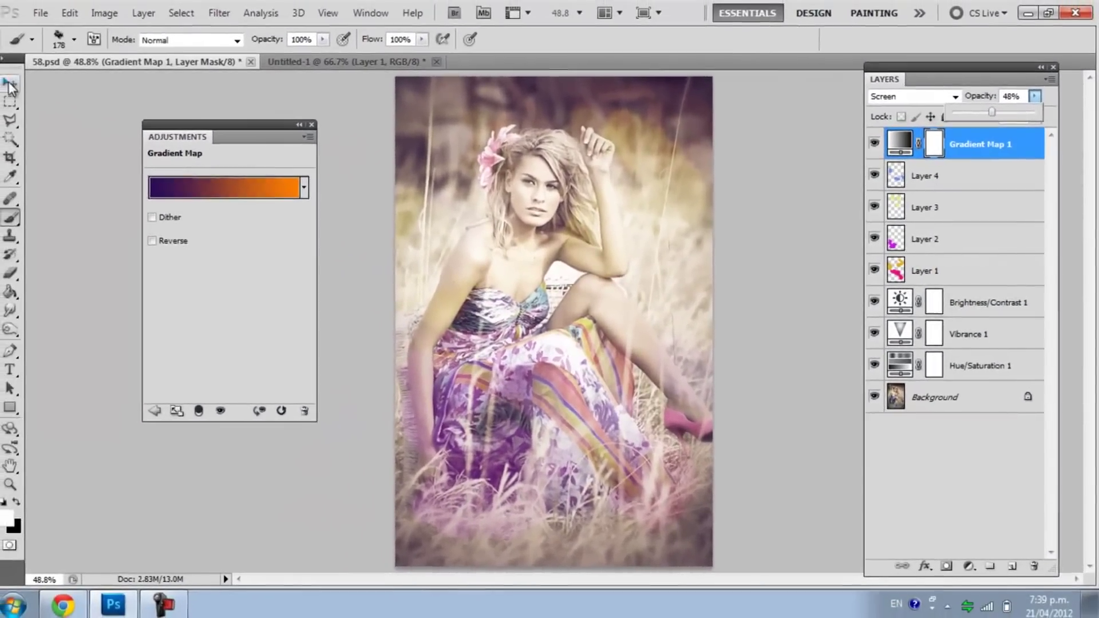
{"action": "key", "text": "v"}
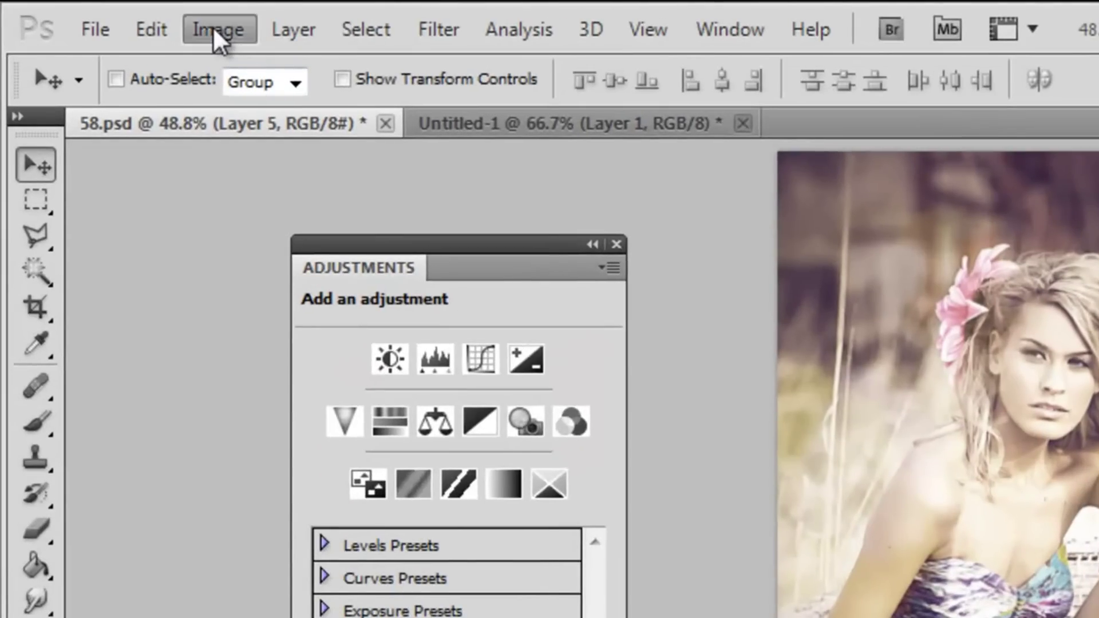
Stamp the merged image into Layer 5 with Image > Apply Image.
{"action": "left_click", "coordinate": [213, 28]}
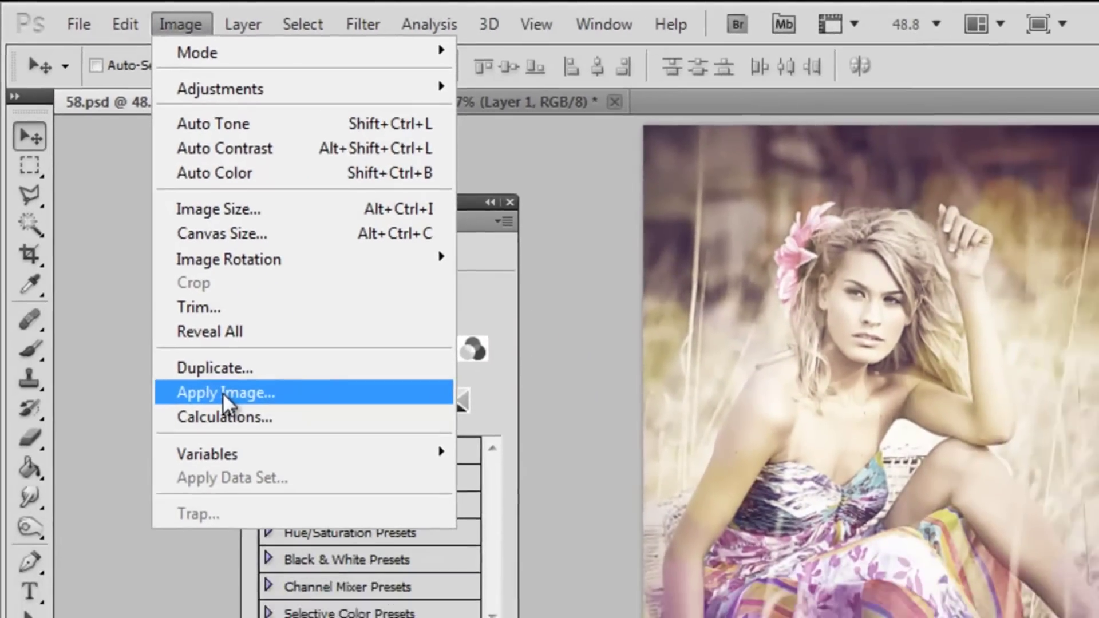
{"action": "left_click", "coordinate": [258, 471]}
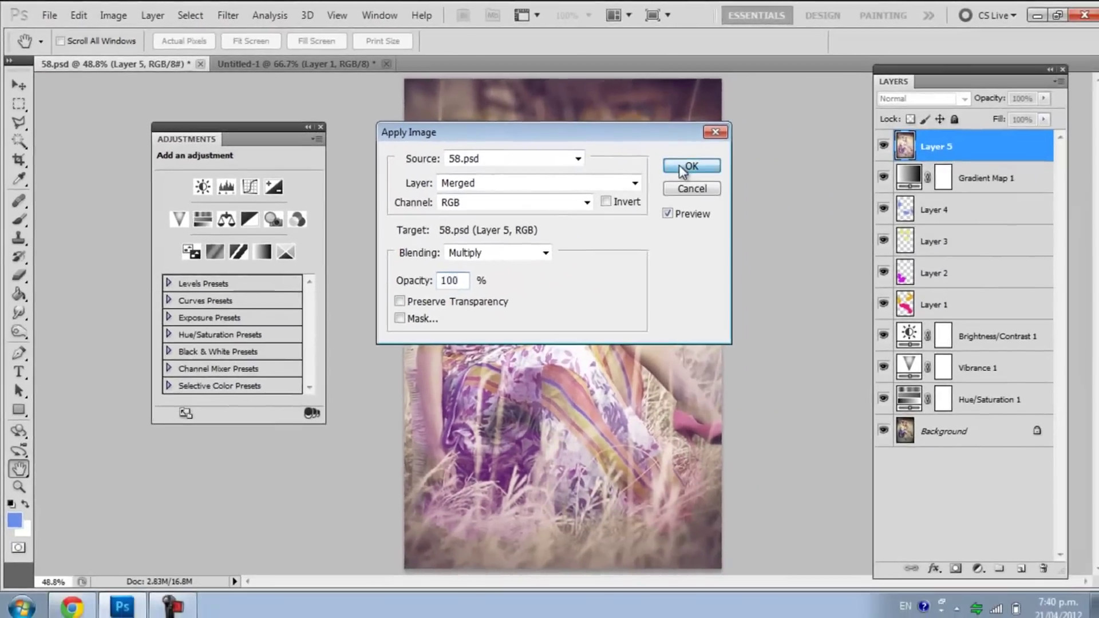
{"action": "left_click", "coordinate": [748, 180]}
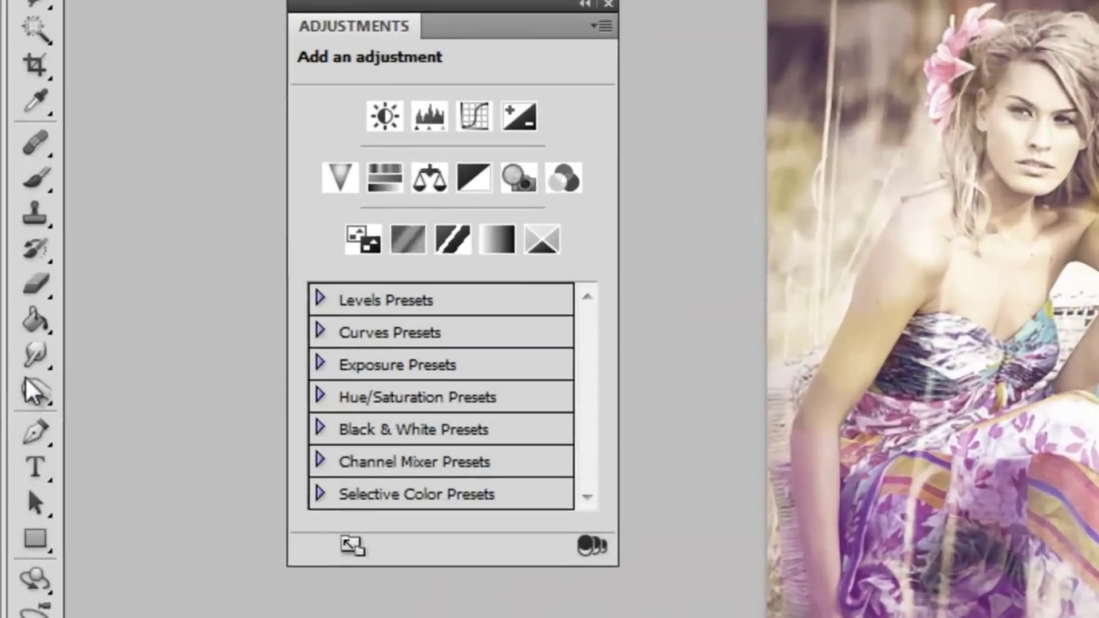
Burn the grass in the bottom-right and bottom-left corners (Midtones, 36%).
{"action": "left_click", "coordinate": [30, 392]}
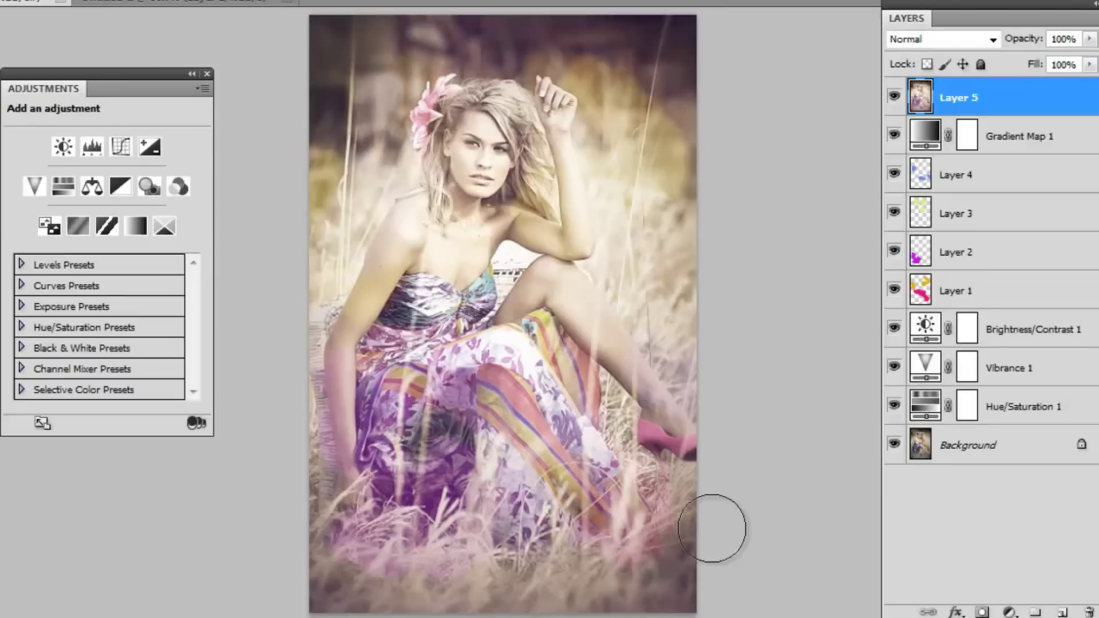
{"action": "mouse_move", "coordinate": [703, 516]}
{"action": "left_mouse_down"}
{"action": "mouse_move", "coordinate": [589, 587]}
{"action": "mouse_move", "coordinate": [520, 596]}
{"action": "left_mouse_up"}
{"action": "mouse_move", "coordinate": [326, 483]}
{"action": "left_mouse_down"}
{"action": "mouse_move", "coordinate": [351, 541]}
{"action": "mouse_move", "coordinate": [307, 534]}
{"action": "left_mouse_up"}
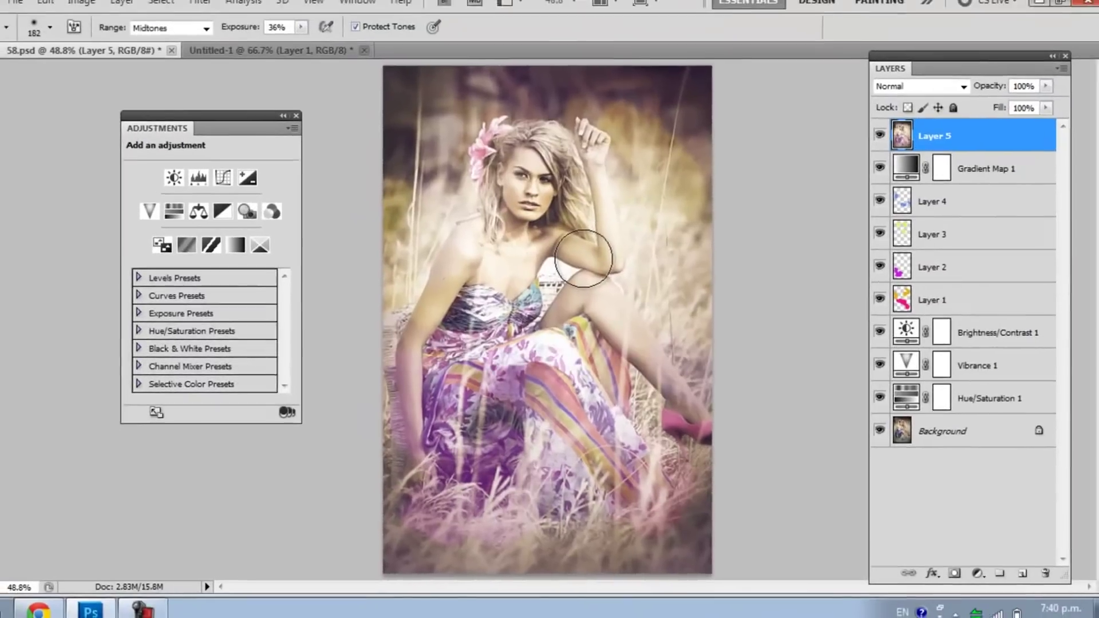
{"action": "left_click", "coordinate": [16, 89]}
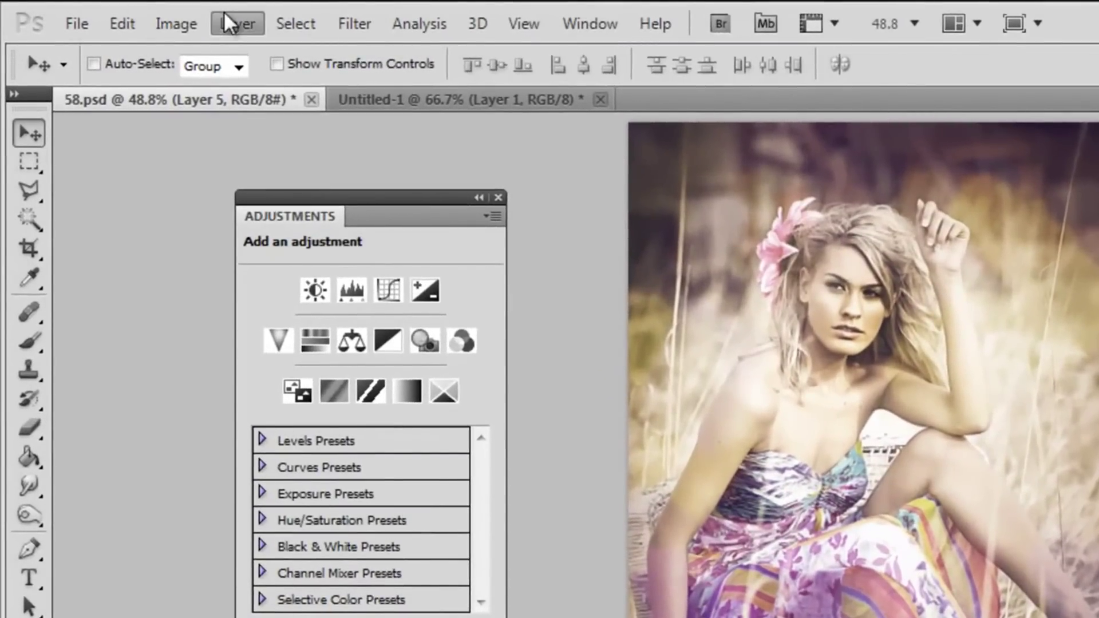
Add a Photo Filter adjustment layer using the Yellow filter at 8% density.
{"action": "left_click", "coordinate": [216, 22]}
{"action": "mouse_move", "coordinate": [503, 239]}
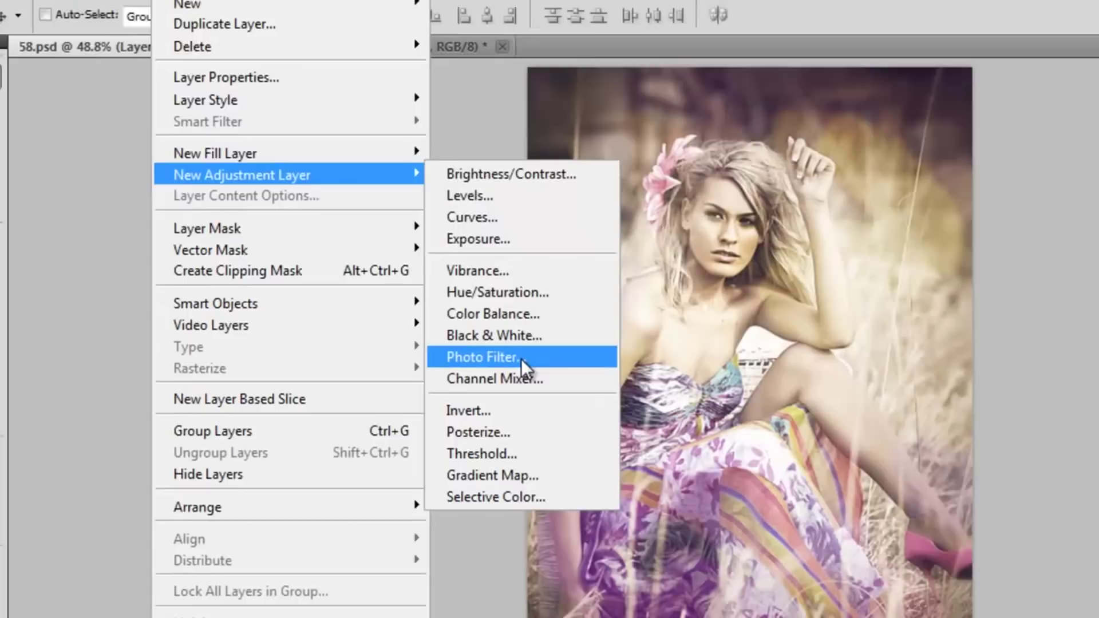
{"action": "left_click", "coordinate": [582, 443]}
{"action": "left_click", "coordinate": [384, 175]}
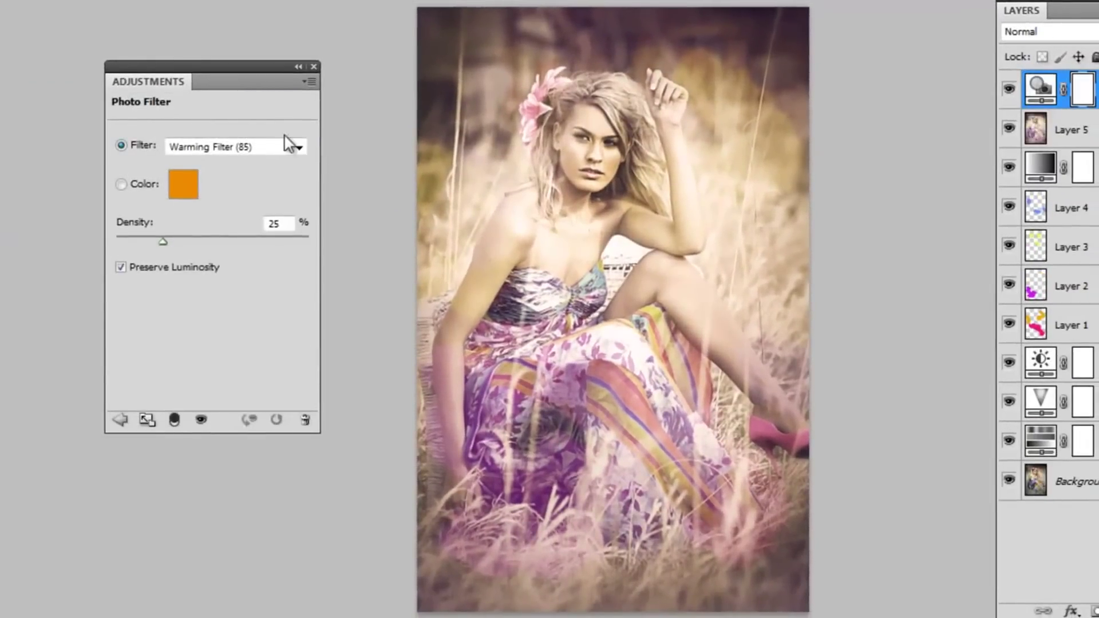
{"action": "left_click", "coordinate": [300, 186]}
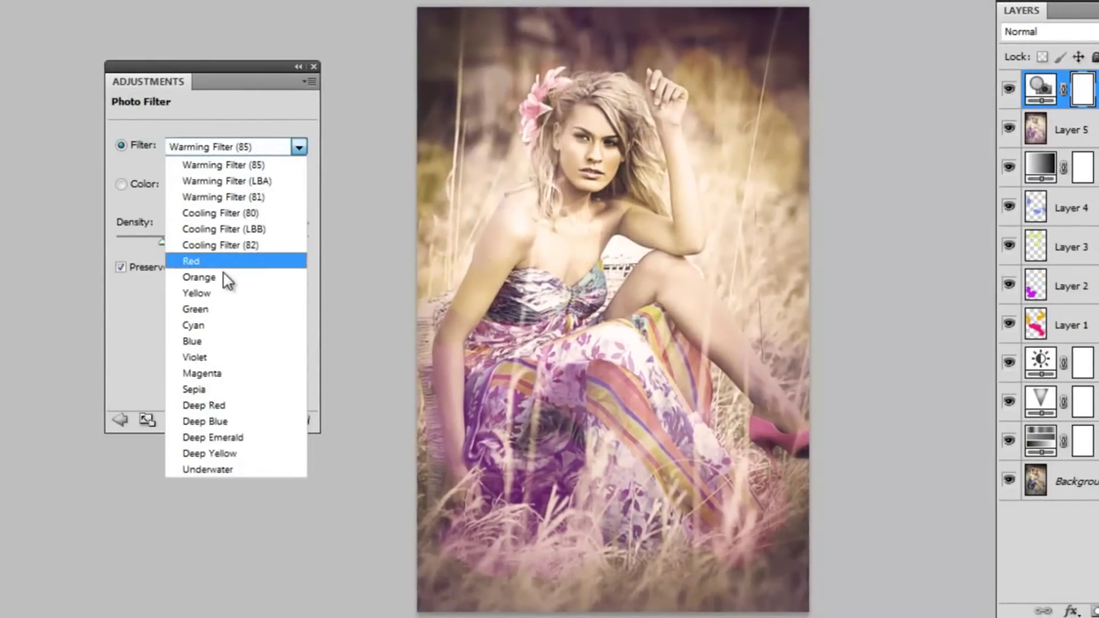
{"action": "left_click", "coordinate": [223, 290]}
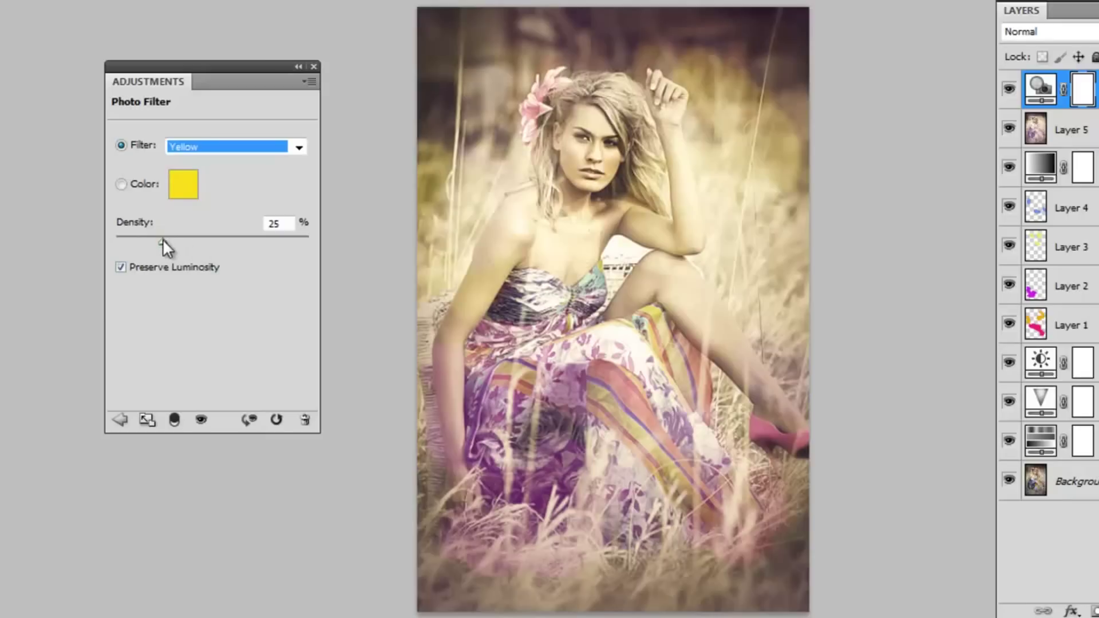
{"action": "left_click_drag", "start_coordinate": [163, 241], "coordinate": [134, 244]}
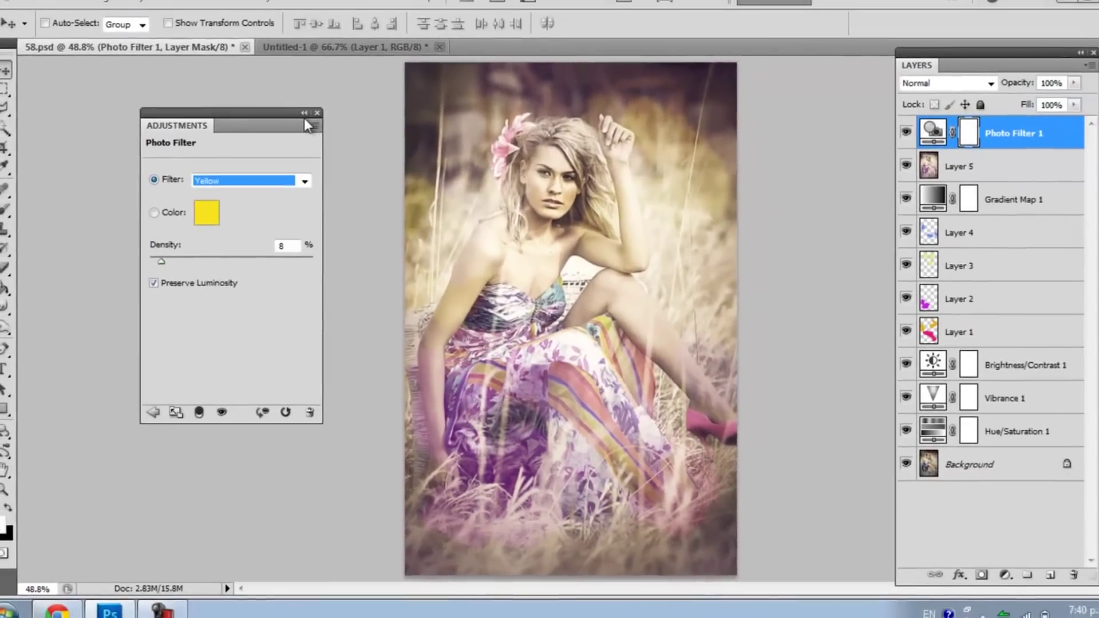
{"action": "left_click", "coordinate": [300, 80]}
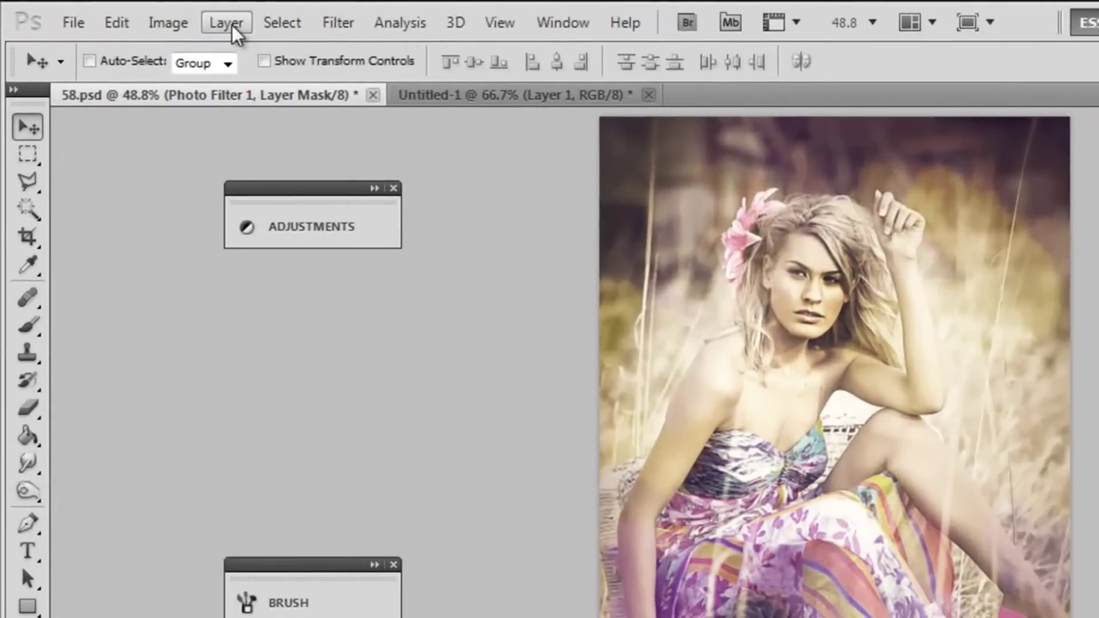
Add Photo Filter 2 with the Violet filter at 9% density.
{"action": "left_click", "coordinate": [154, 16]}
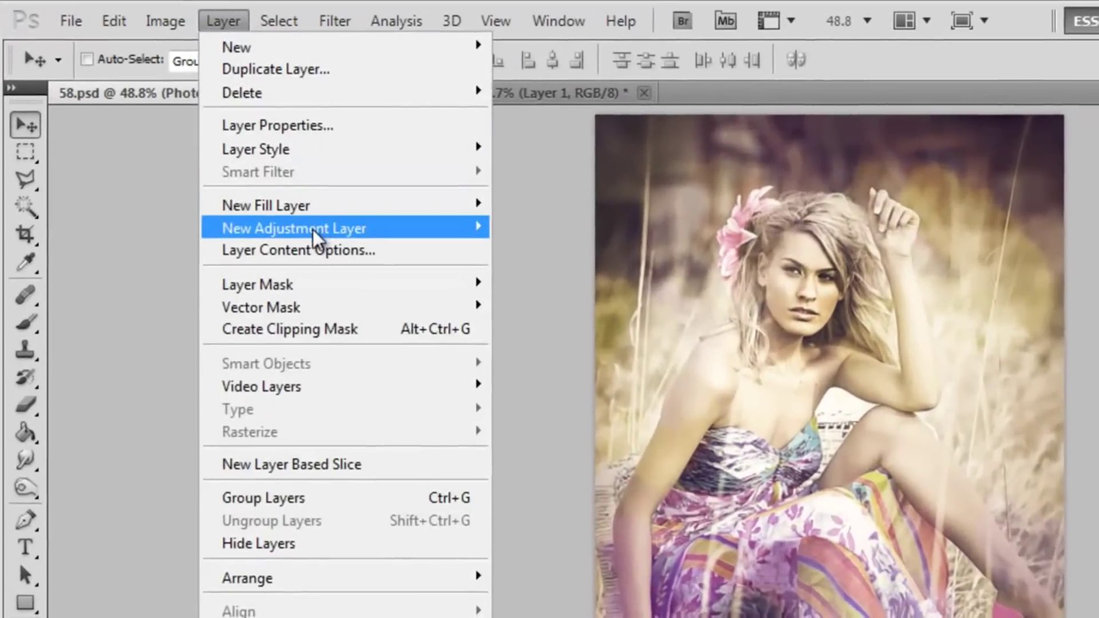
{"action": "mouse_move", "coordinate": [372, 231]}
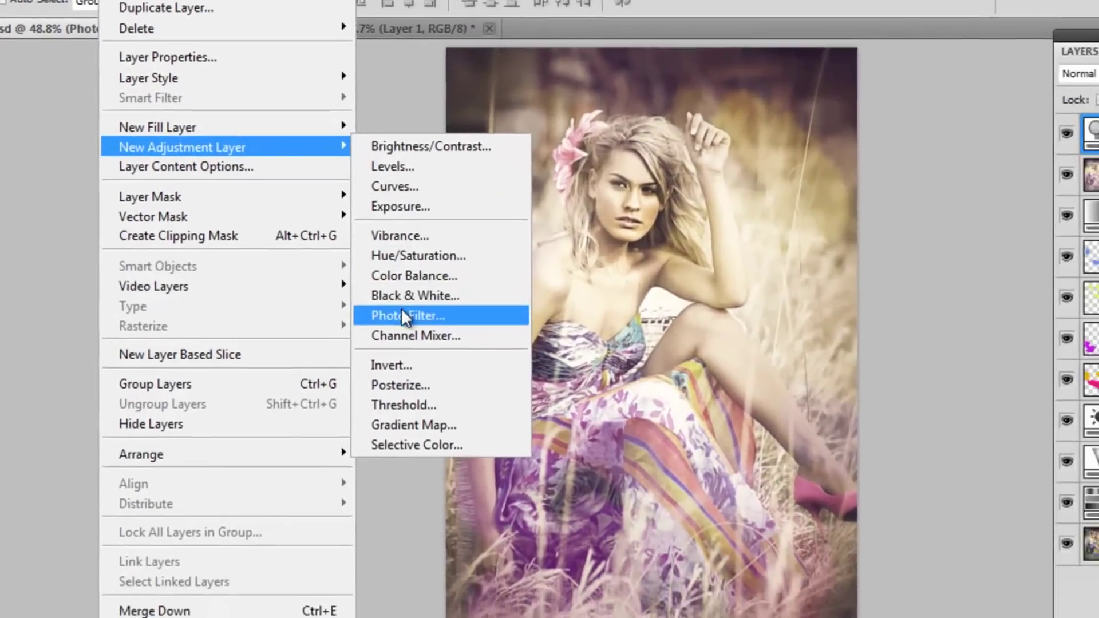
{"action": "left_click", "coordinate": [404, 316]}
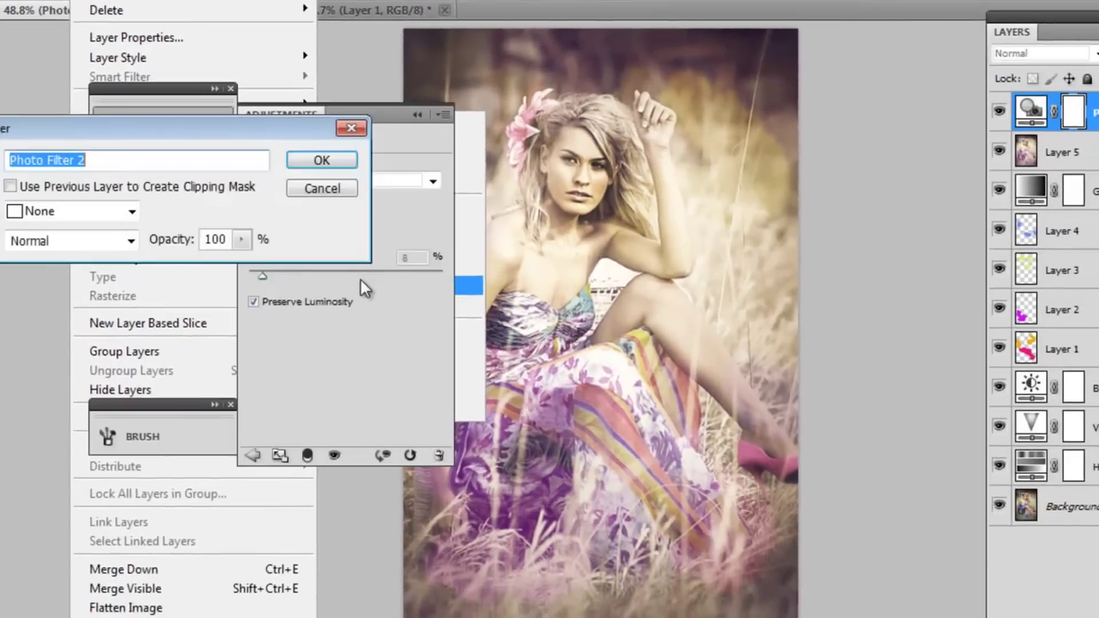
{"action": "left_click", "coordinate": [299, 114]}
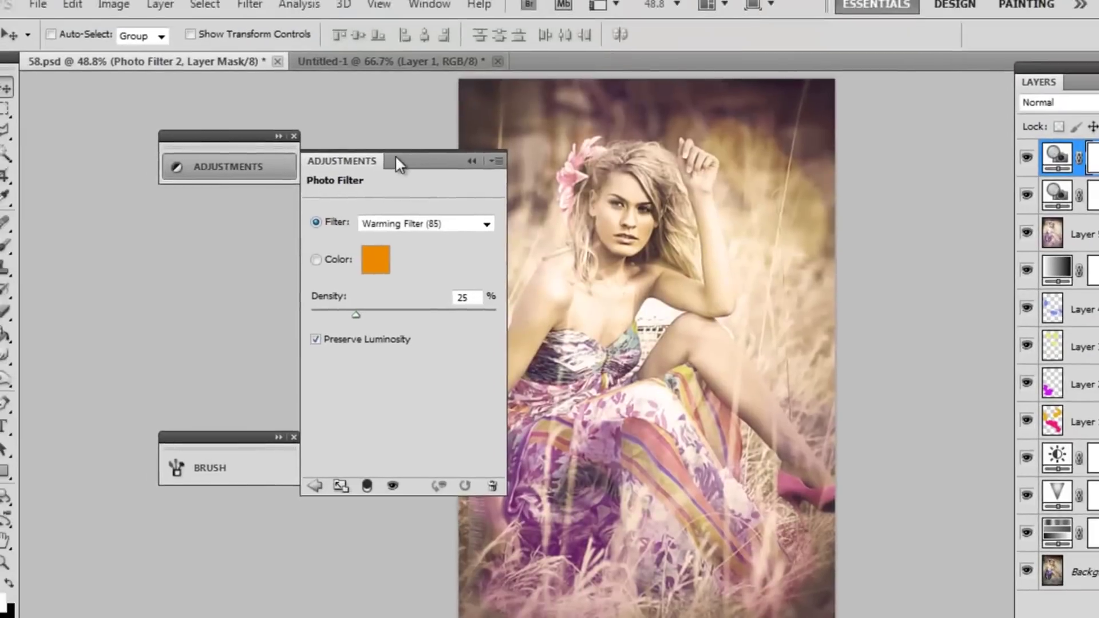
{"action": "left_click", "coordinate": [278, 136]}
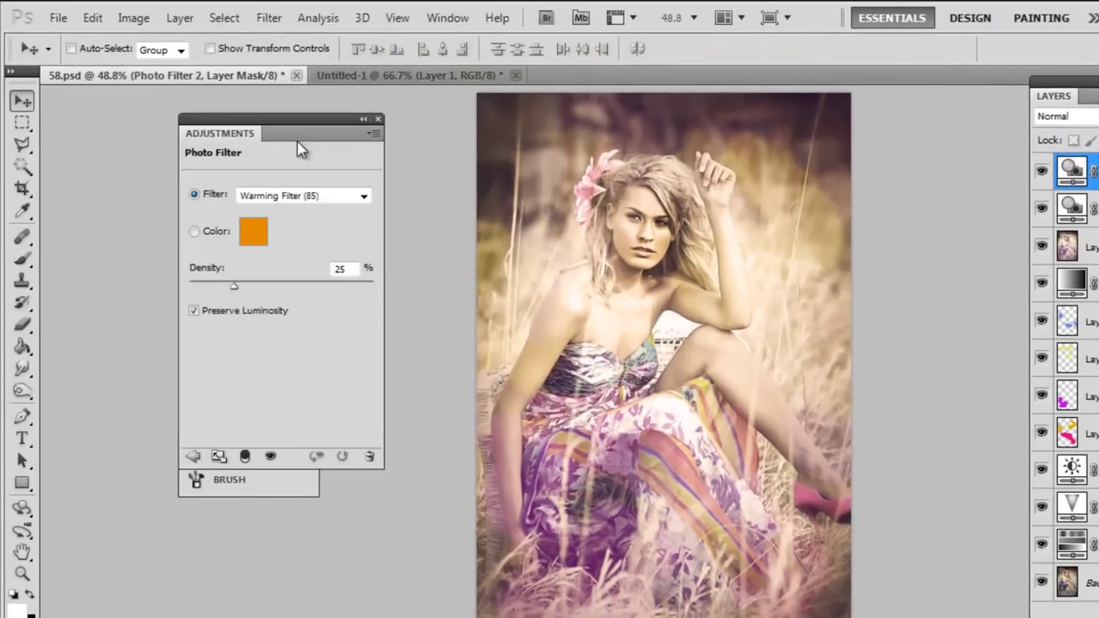
{"action": "left_click", "coordinate": [295, 181]}
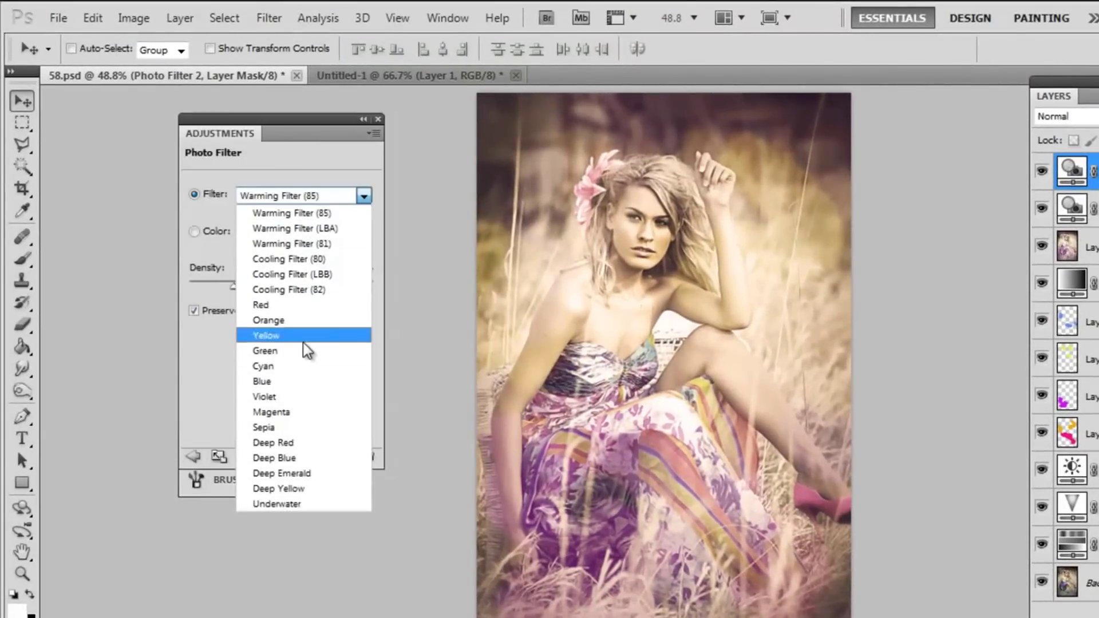
{"action": "left_click", "coordinate": [296, 395]}
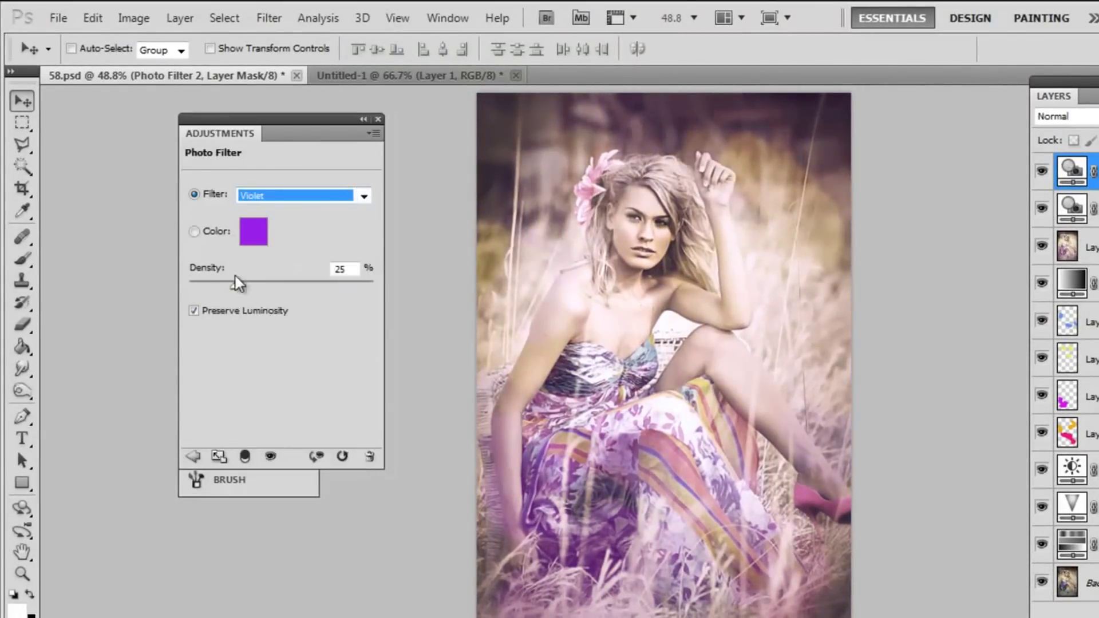
{"action": "left_click_drag", "start_coordinate": [237, 288], "coordinate": [204, 288]}
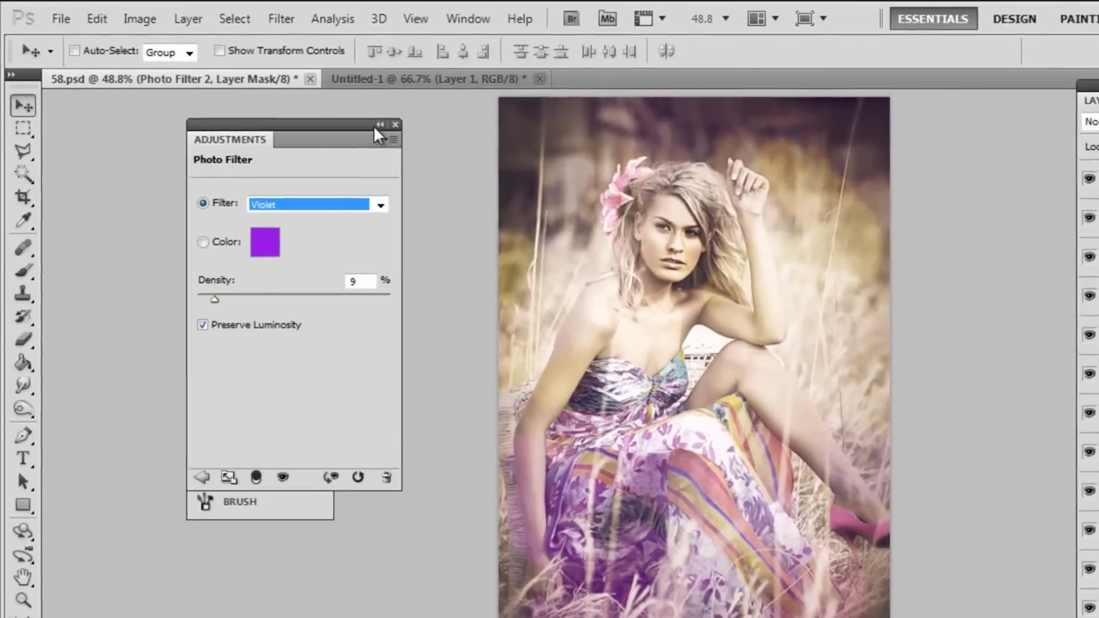
{"action": "left_click", "coordinate": [367, 120]}
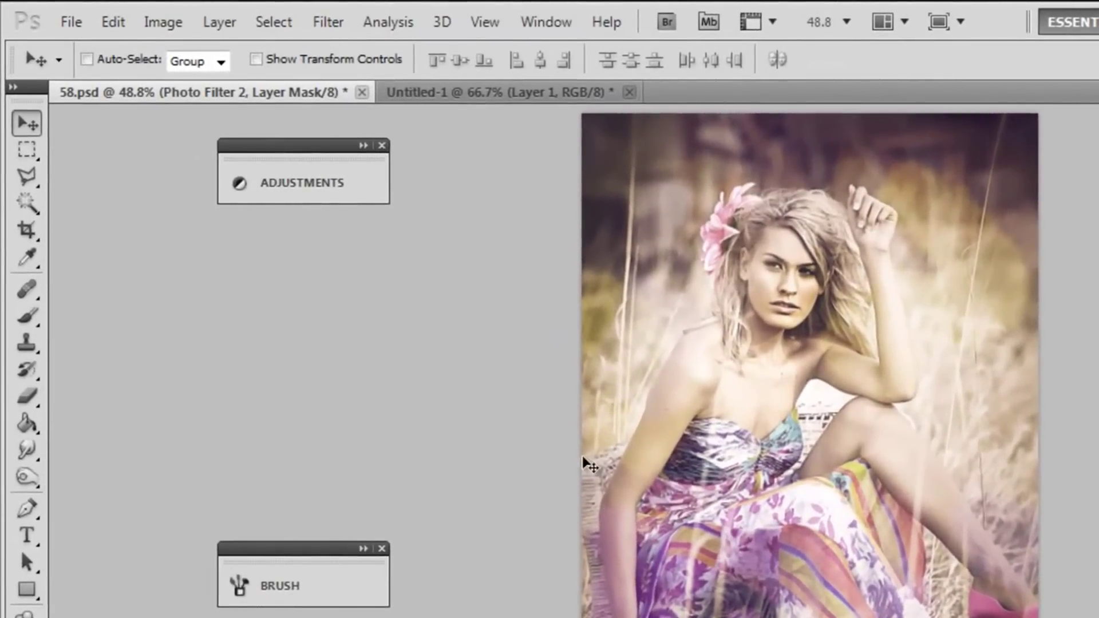
Add Photo Filter 3 using the Deep Red filter at 8% density.
{"action": "left_click", "coordinate": [220, 22]}
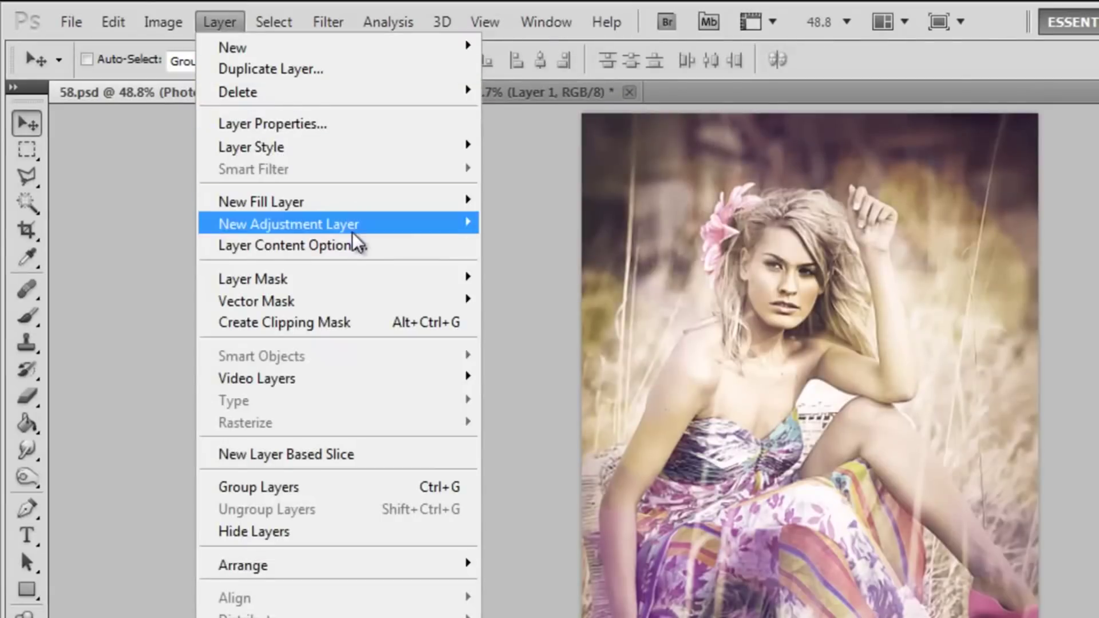
{"action": "mouse_move", "coordinate": [398, 225]}
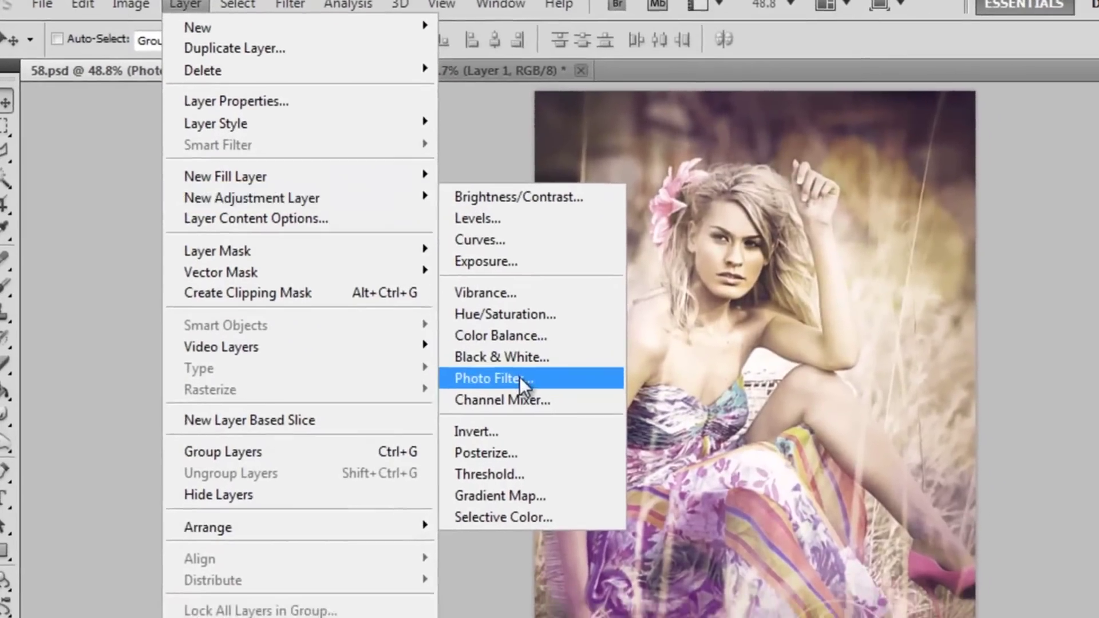
{"action": "left_click", "coordinate": [578, 411]}
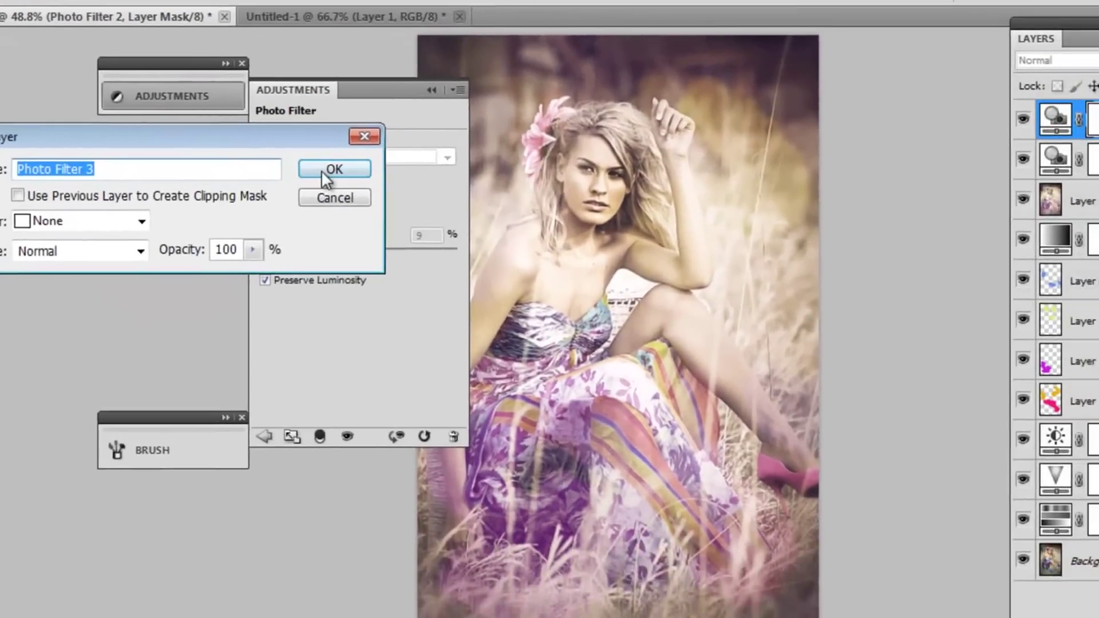
{"action": "left_click", "coordinate": [322, 170]}
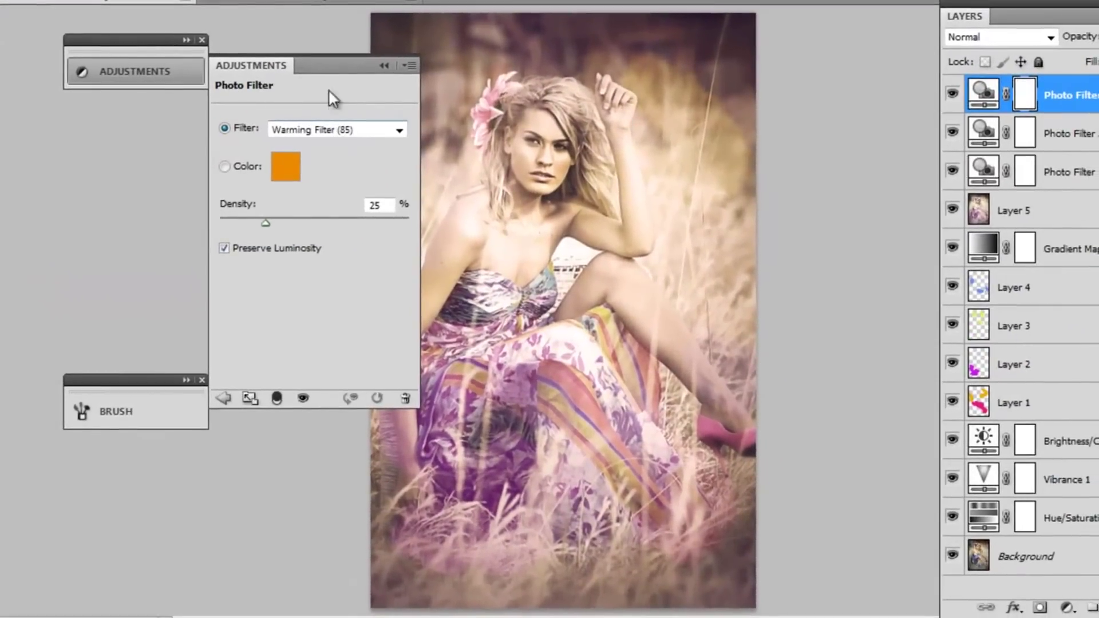
{"action": "left_click", "coordinate": [248, 155]}
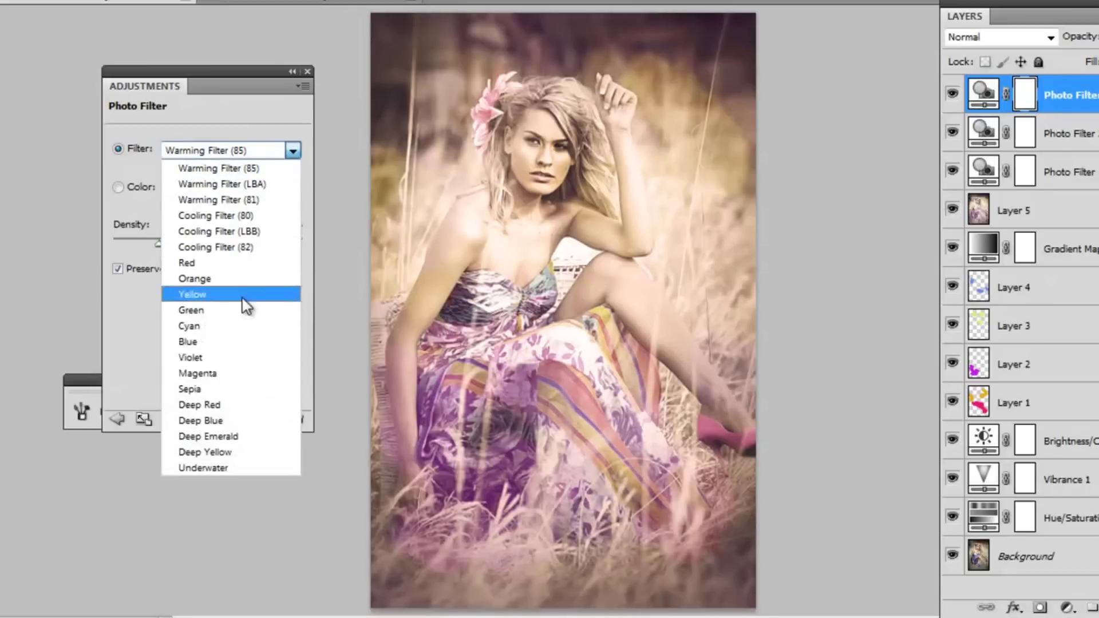
{"action": "left_click", "coordinate": [225, 405]}
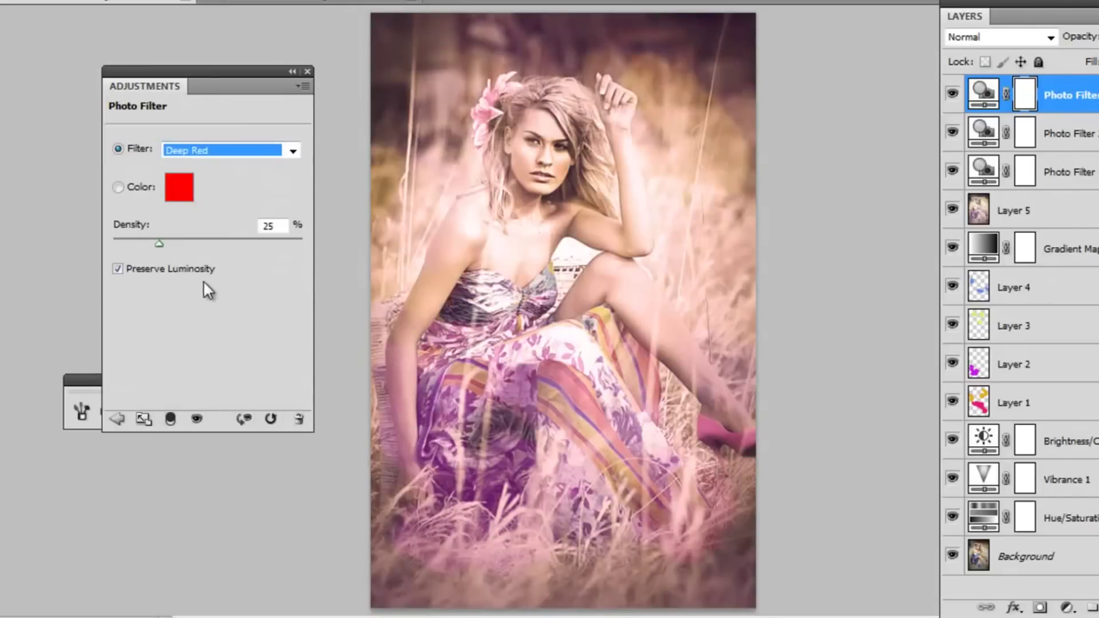
{"action": "left_click_drag", "start_coordinate": [157, 242], "coordinate": [126, 243]}
{"action": "left_click", "coordinate": [292, 71]}
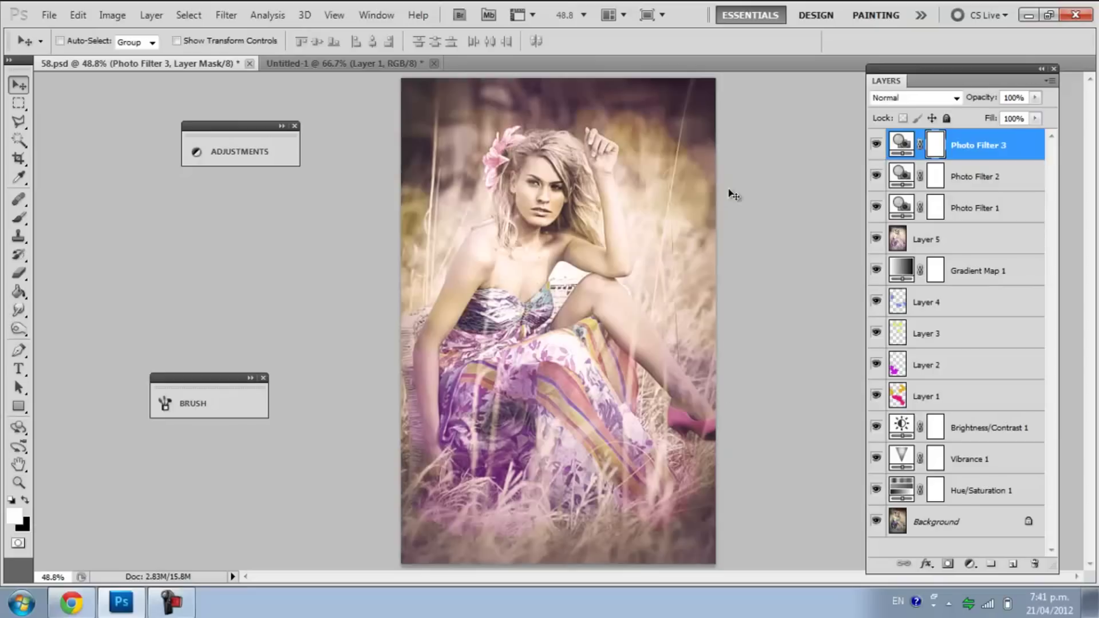
Copy the entire Untitled-1 bokeh image and paste it into 58.psd as Layer 6.
{"action": "left_click", "coordinate": [345, 61]}
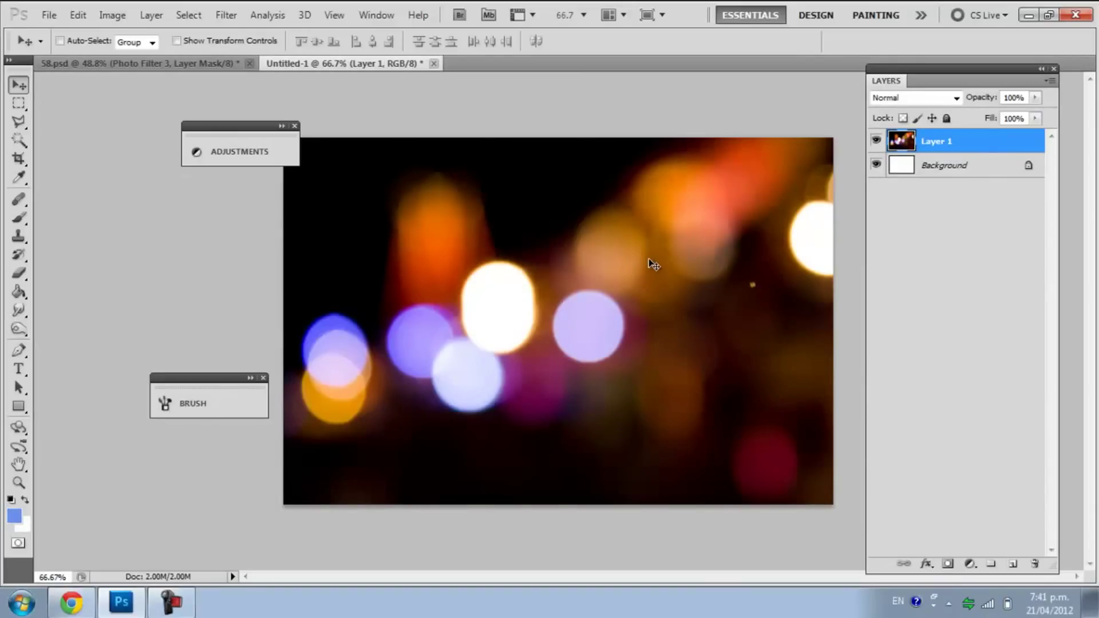
{"action": "key", "text": "ctrl+a"}
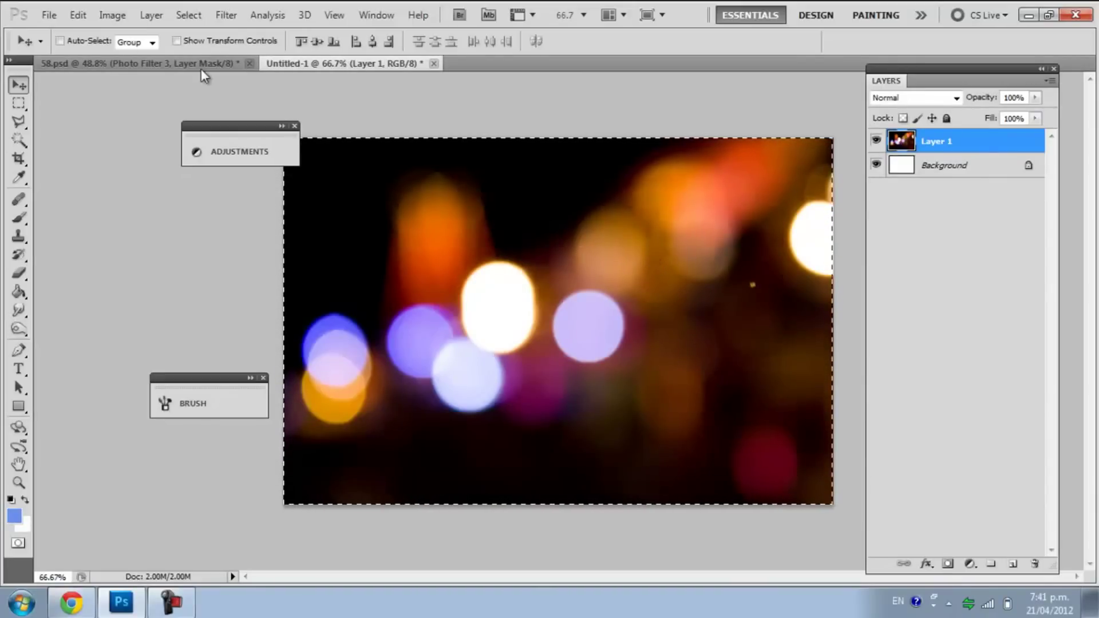
{"action": "left_click", "coordinate": [78, 16]}
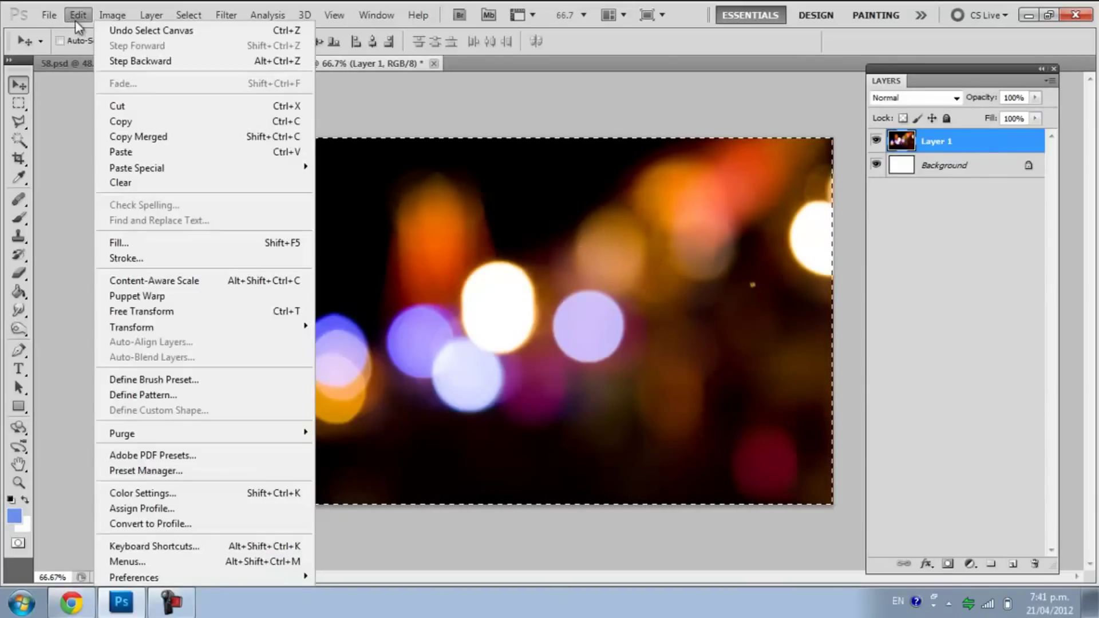
{"action": "left_click", "coordinate": [139, 122]}
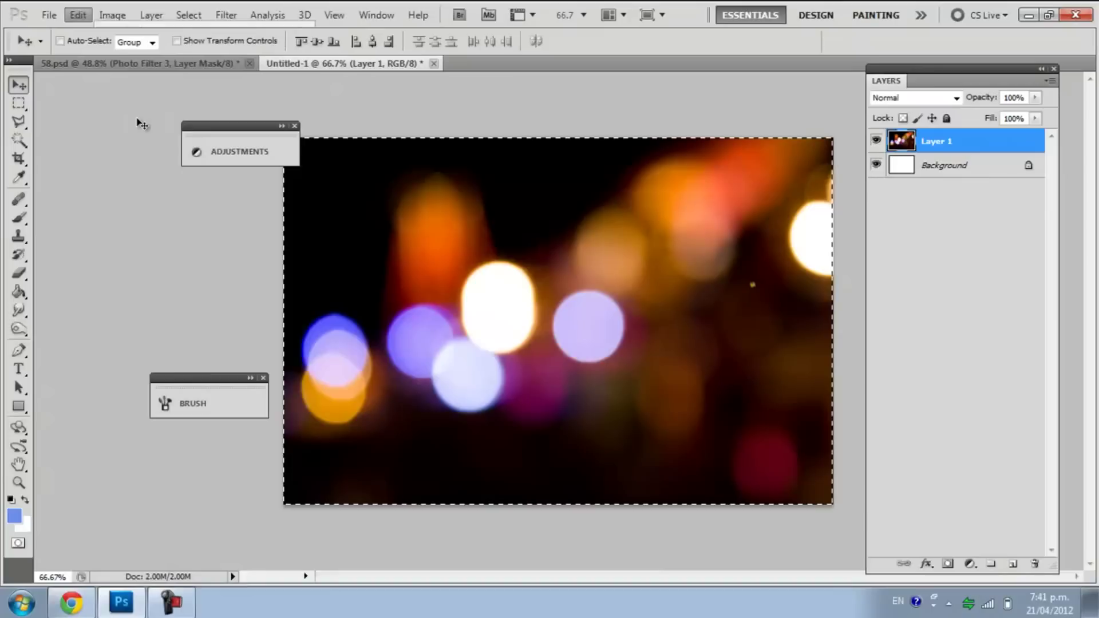
{"action": "left_click", "coordinate": [129, 64]}
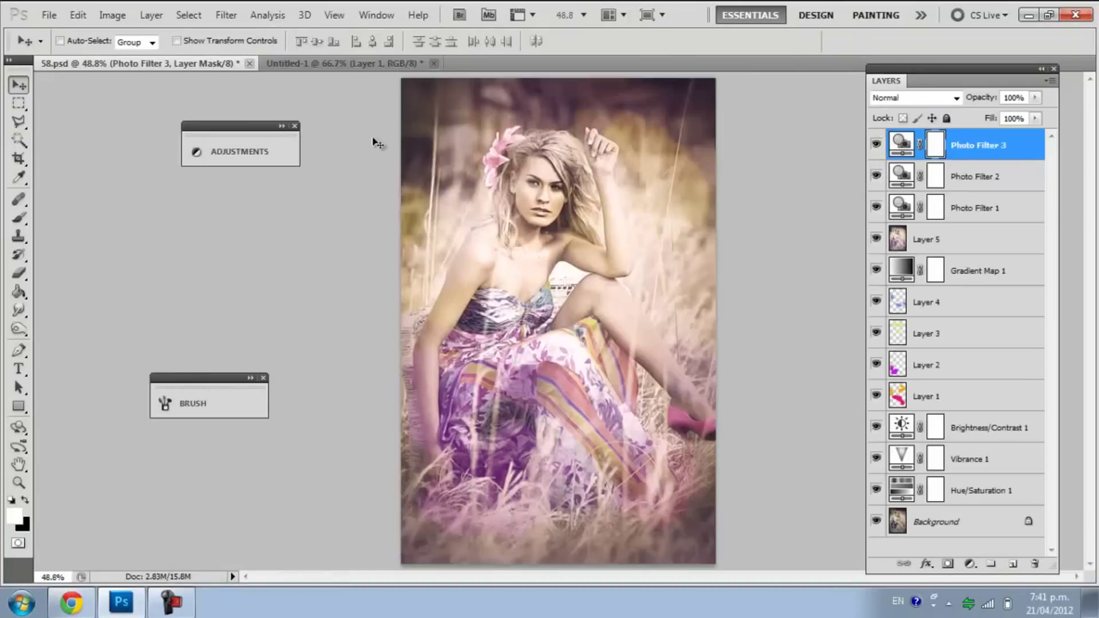
{"action": "left_click", "coordinate": [78, 15]}
{"action": "left_click", "coordinate": [123, 150]}
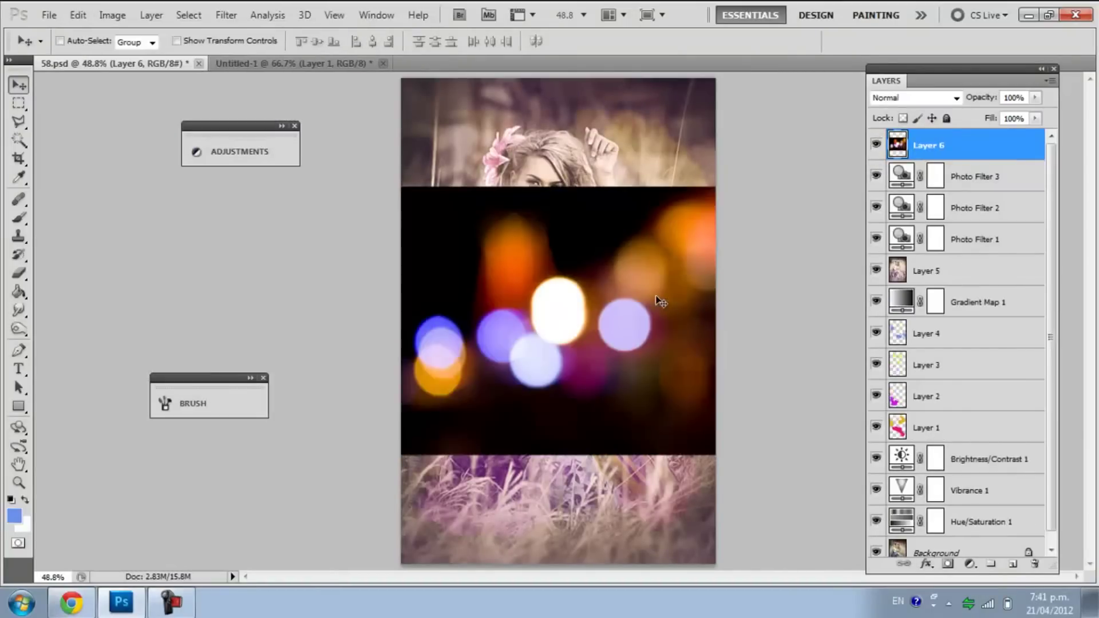
{"action": "left_click_drag", "start_coordinate": [662, 302], "coordinate": [653, 262]}
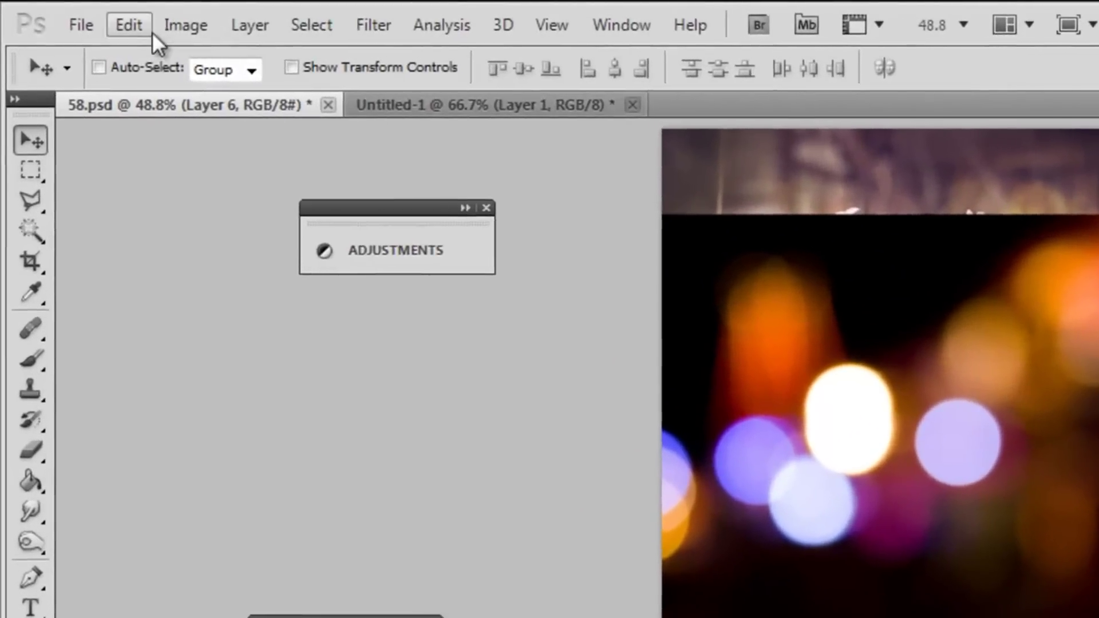
Free-transform Layer 6: rotate about -20° and scale to roughly 118% × 126%.
{"action": "left_click", "coordinate": [135, 27]}
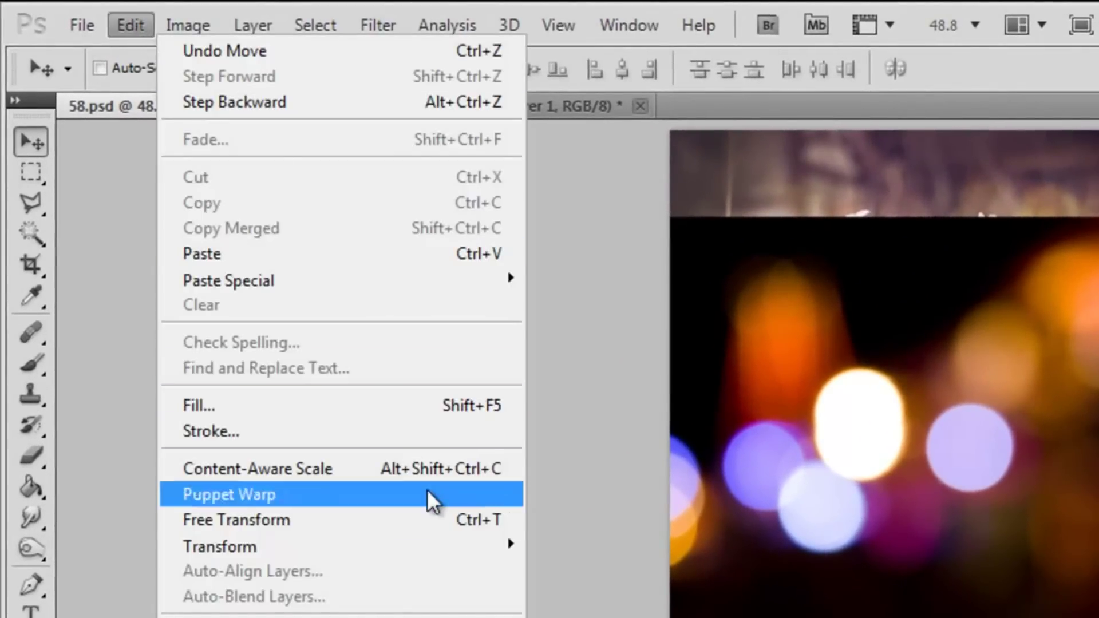
{"action": "left_click", "coordinate": [422, 519]}
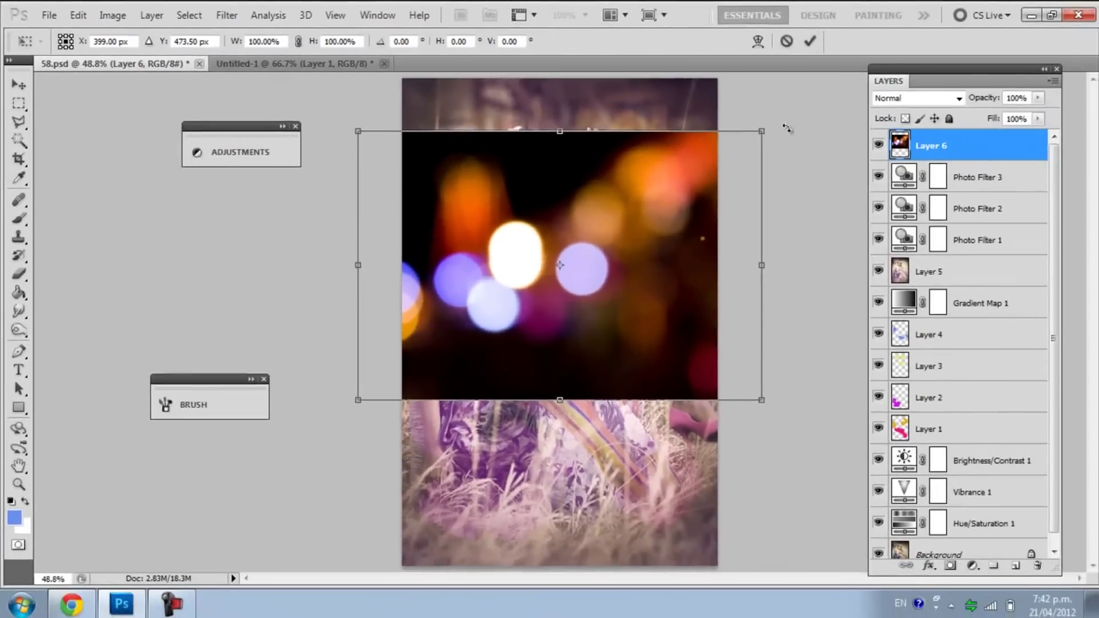
{"action": "left_click_drag", "start_coordinate": [1098, 179], "coordinate": [1048, 101]}
{"action": "left_click_drag", "start_coordinate": [717, 70], "coordinate": [668, 55]}
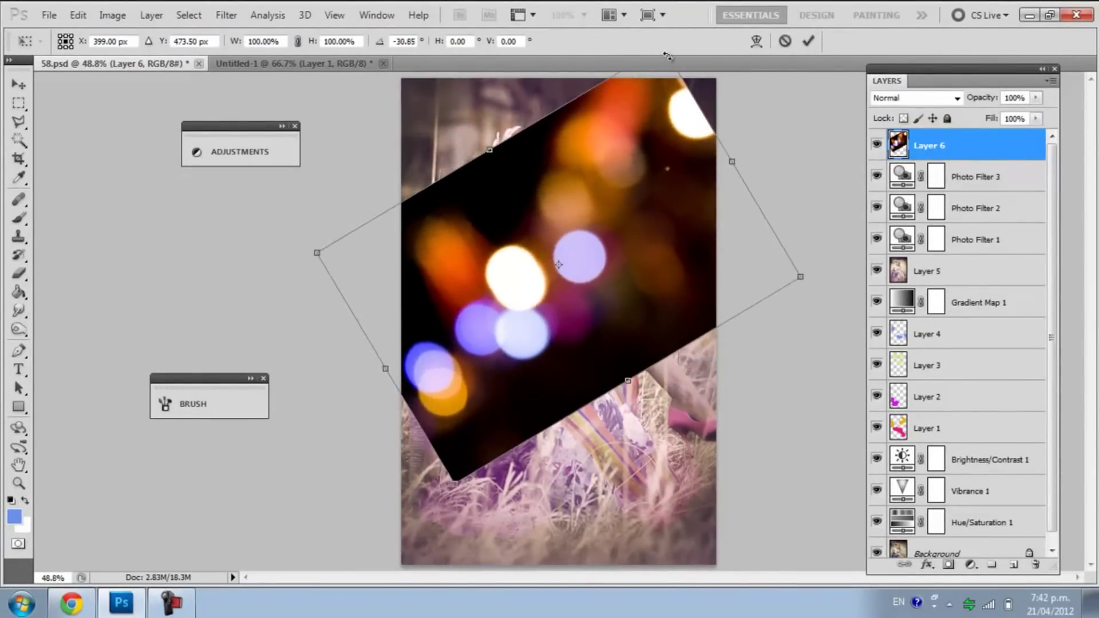
{"action": "left_click_drag", "start_coordinate": [617, 182], "coordinate": [645, 206]}
{"action": "left_click_drag", "start_coordinate": [829, 302], "coordinate": [929, 323]}
{"action": "left_click_drag", "start_coordinate": [783, 304], "coordinate": [743, 258]}
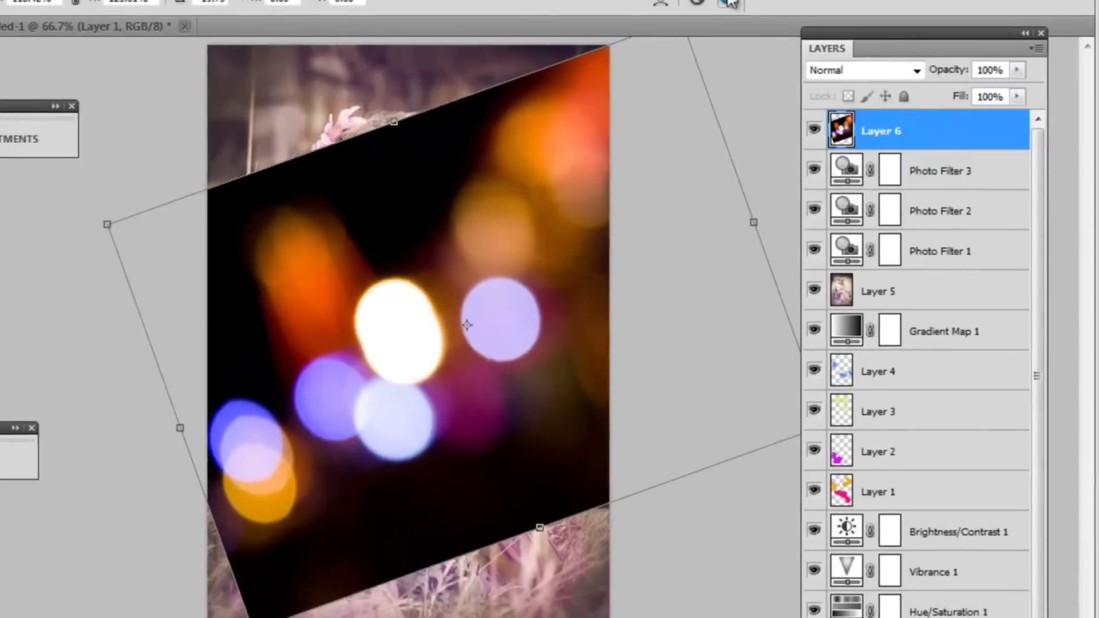
{"action": "left_click", "coordinate": [796, 34]}
Set Layer 6's blend mode to Screen and shift the bokeh lights across the photo.
{"action": "left_click", "coordinate": [840, 53]}
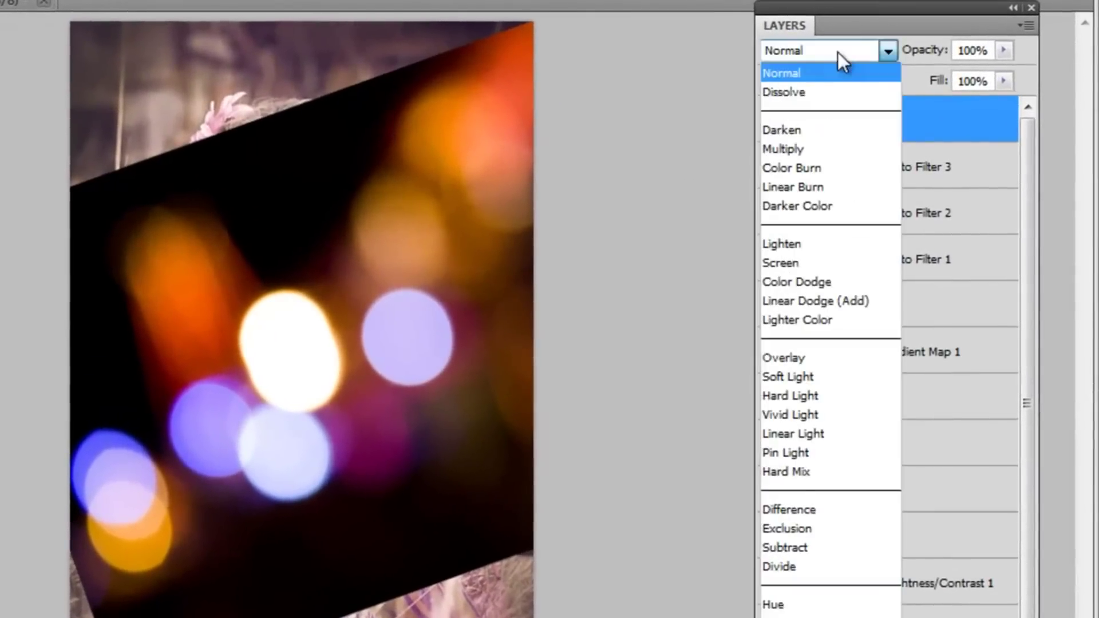
{"action": "left_click", "coordinate": [825, 244]}
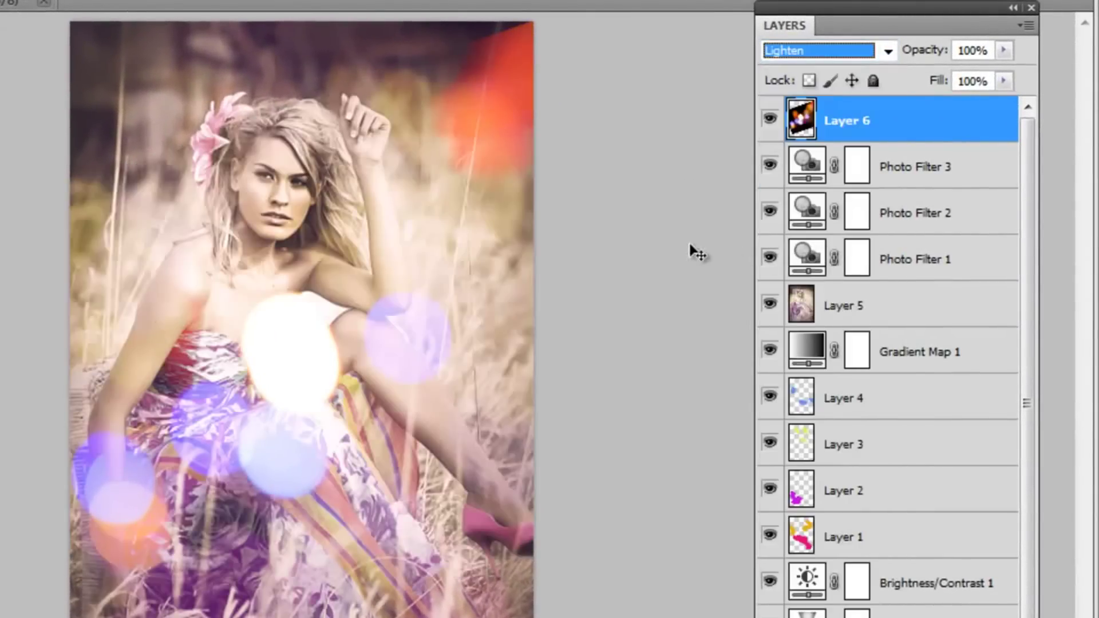
{"action": "left_click", "coordinate": [817, 53]}
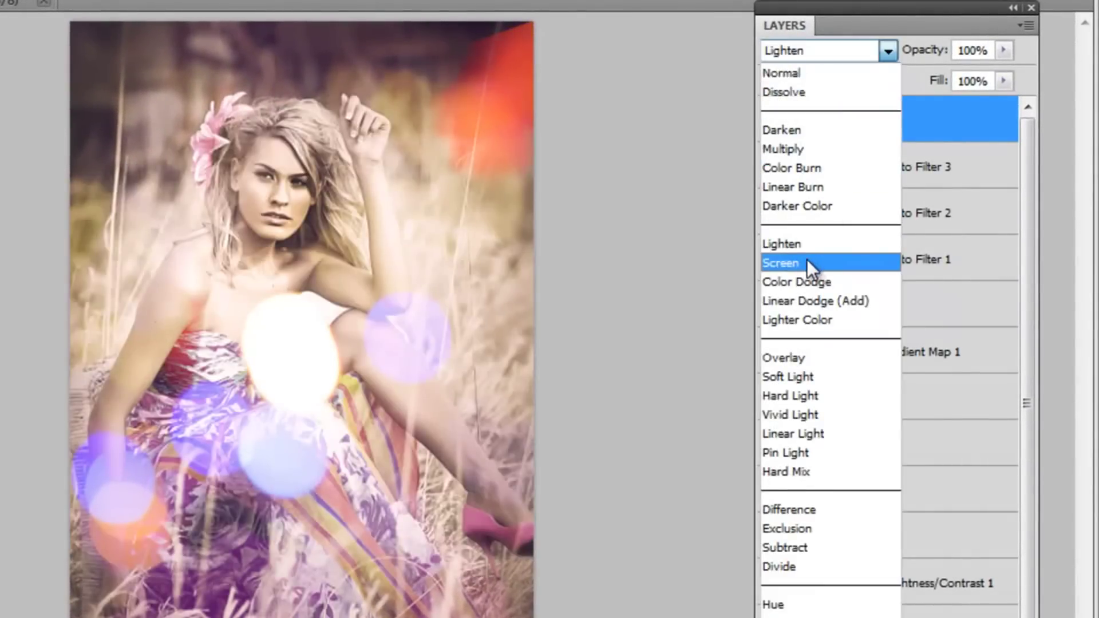
{"action": "left_click", "coordinate": [808, 267]}
{"action": "left_click_drag", "start_coordinate": [447, 278], "coordinate": [451, 241]}
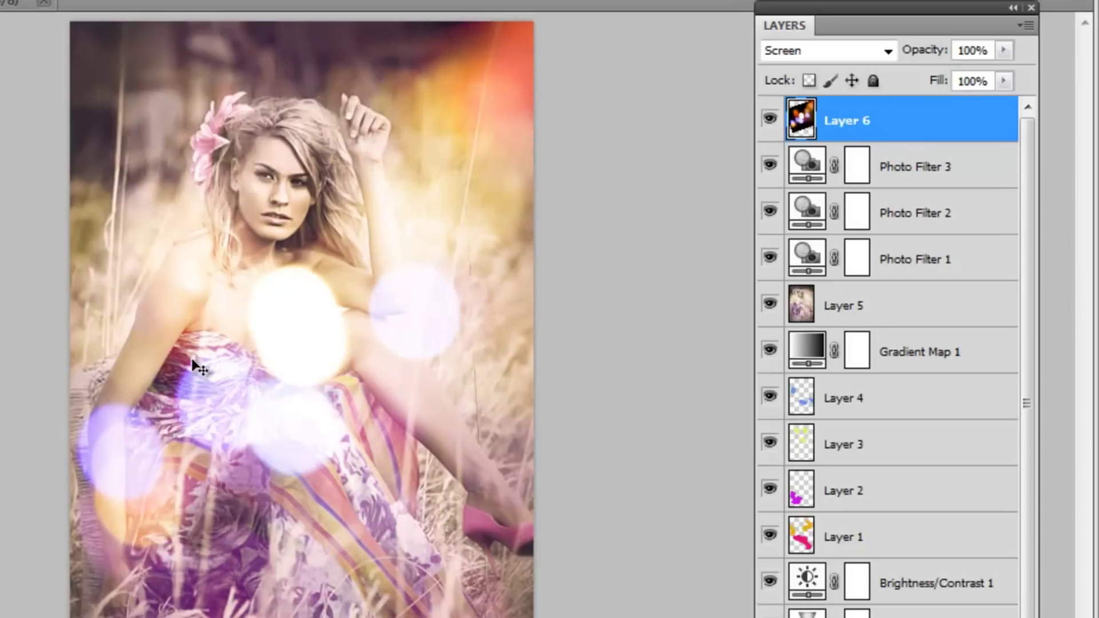
Lower Layer 6 opacity to 56% and toggle its visibility to compare.
{"action": "left_click", "coordinate": [1003, 51]}
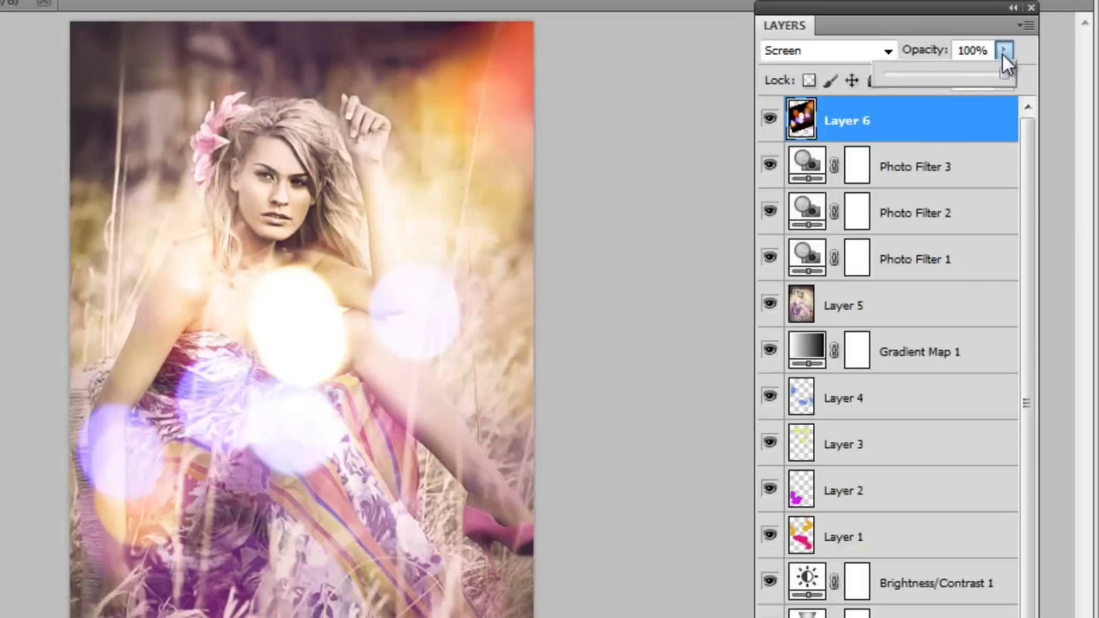
{"action": "left_click", "coordinate": [960, 74]}
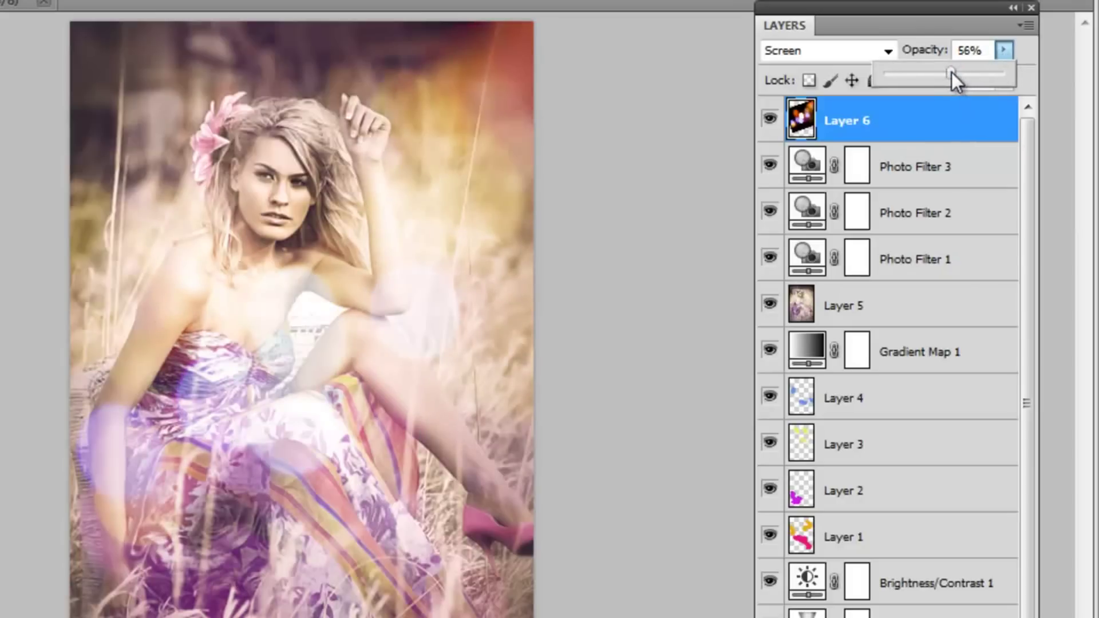
{"action": "left_click", "coordinate": [761, 123]}
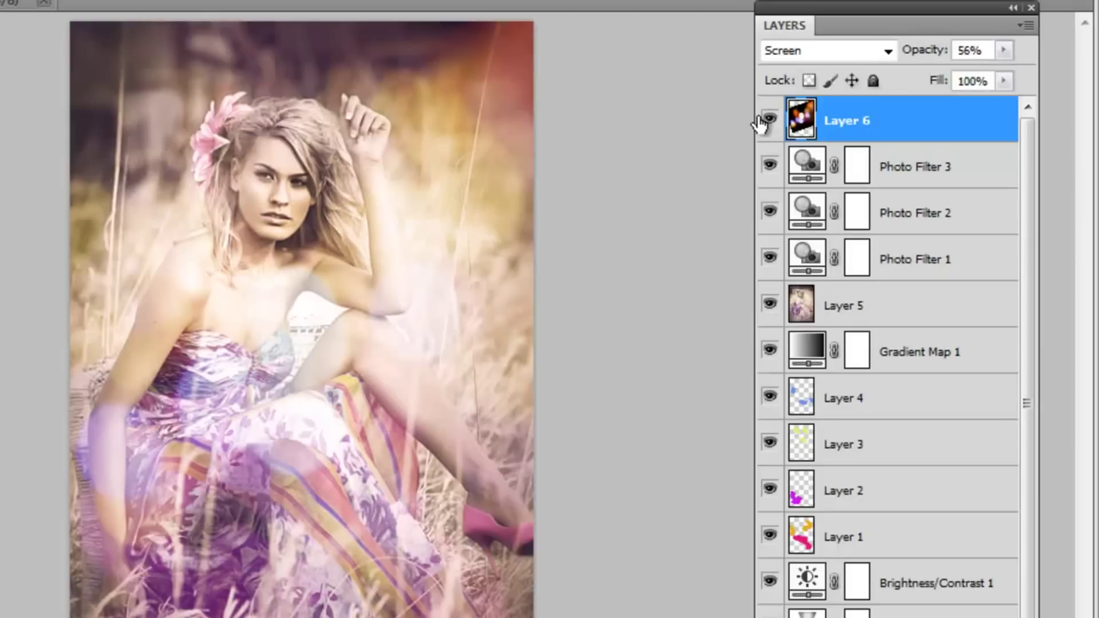
{"action": "left_click", "coordinate": [764, 120]}
{"action": "left_click", "coordinate": [766, 119]}
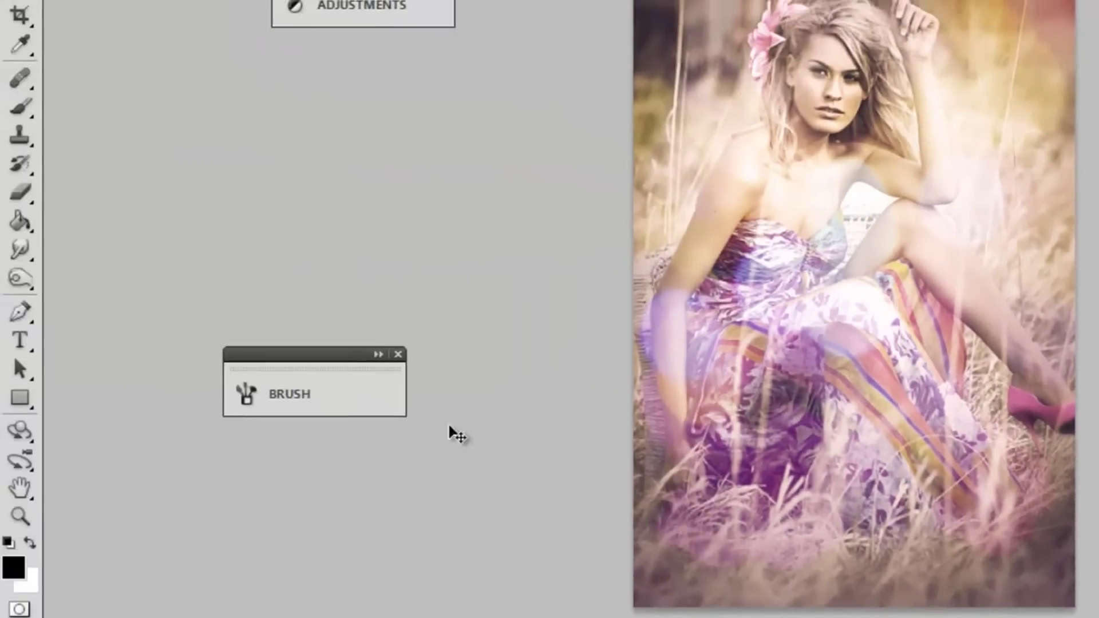
Fill Layer 7 with black and render a Lens Flare in its upper-left area.
{"action": "left_click", "coordinate": [28, 222]}
{"action": "left_click", "coordinate": [709, 240]}
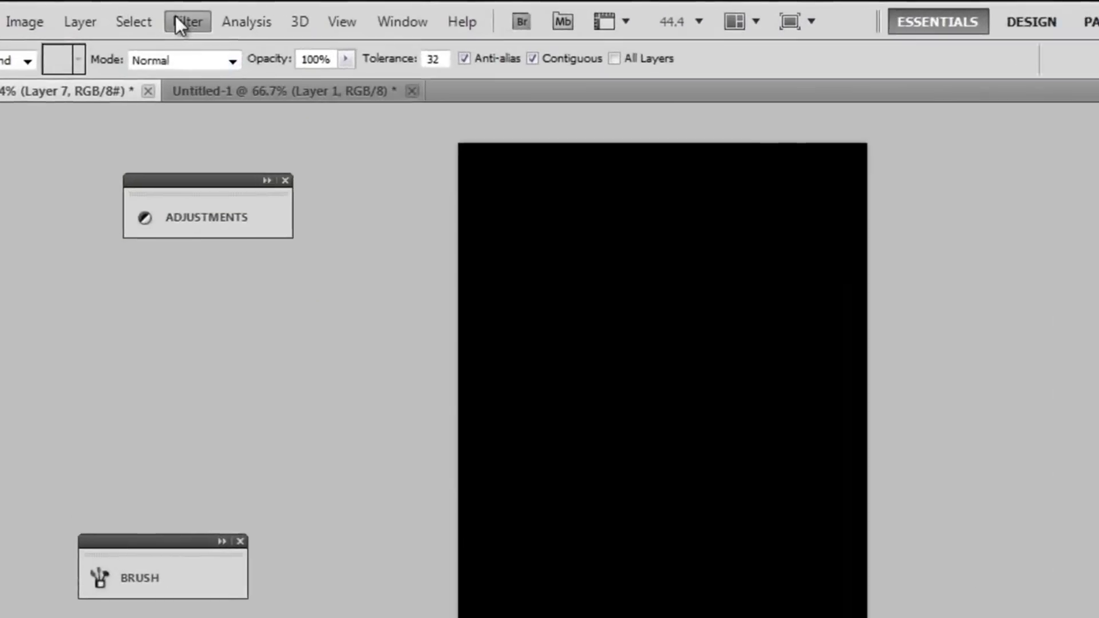
{"action": "left_click", "coordinate": [181, 16]}
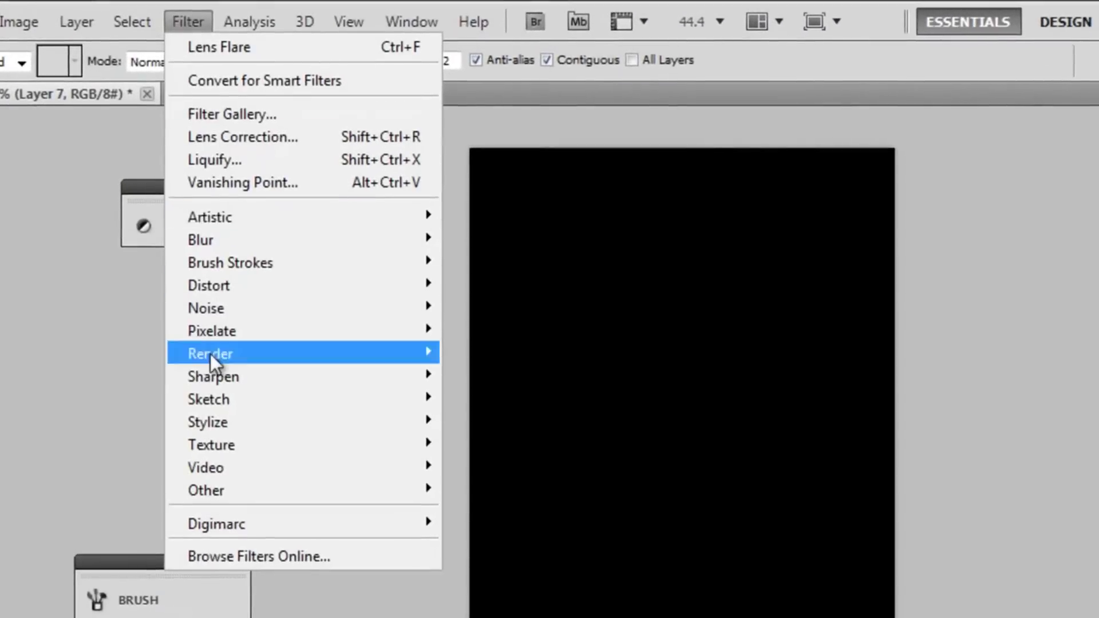
{"action": "mouse_move", "coordinate": [205, 338]}
{"action": "left_click", "coordinate": [100, 404]}
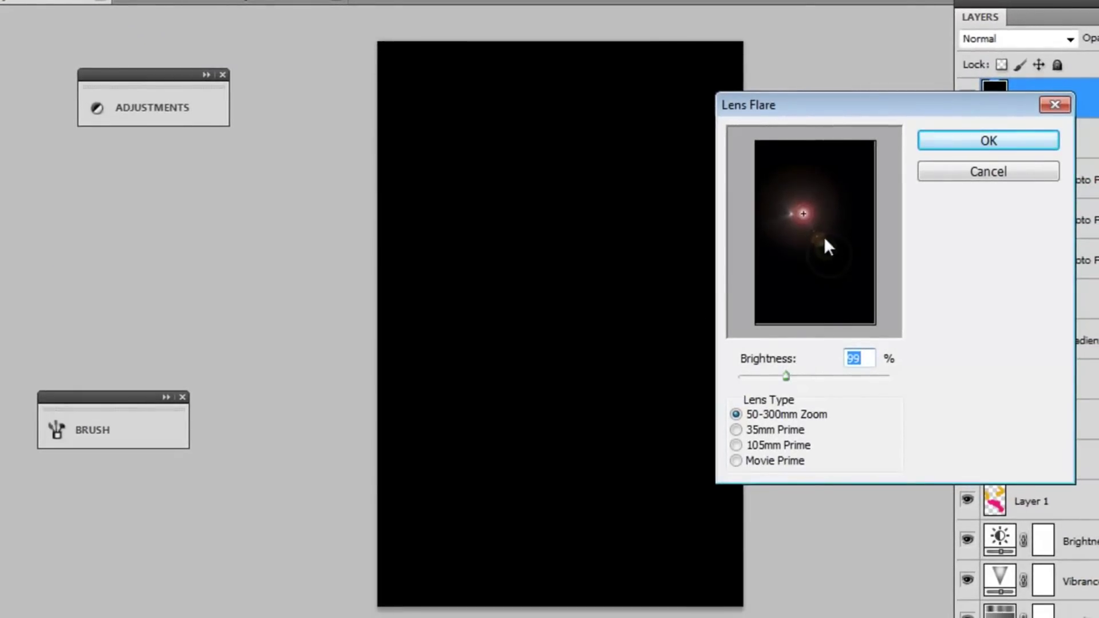
{"action": "left_click_drag", "start_coordinate": [820, 241], "coordinate": [794, 199]}
{"action": "left_click", "coordinate": [988, 140]}
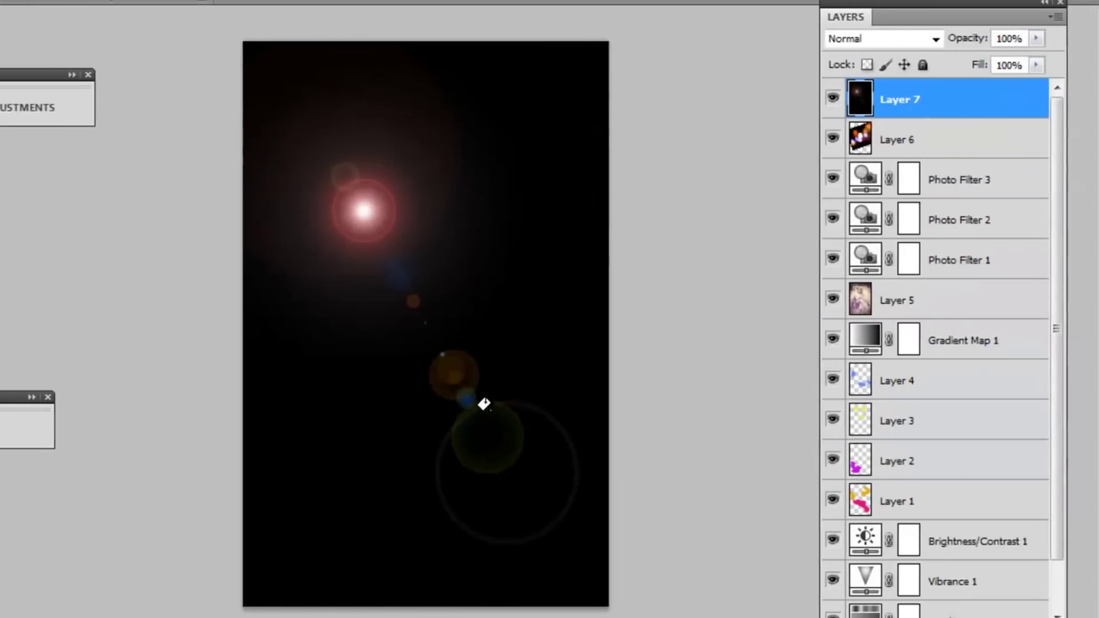
Move the flare layer up and left and rotate it slightly with Free Transform.
{"action": "left_click_drag", "start_coordinate": [530, 489], "coordinate": [473, 413]}
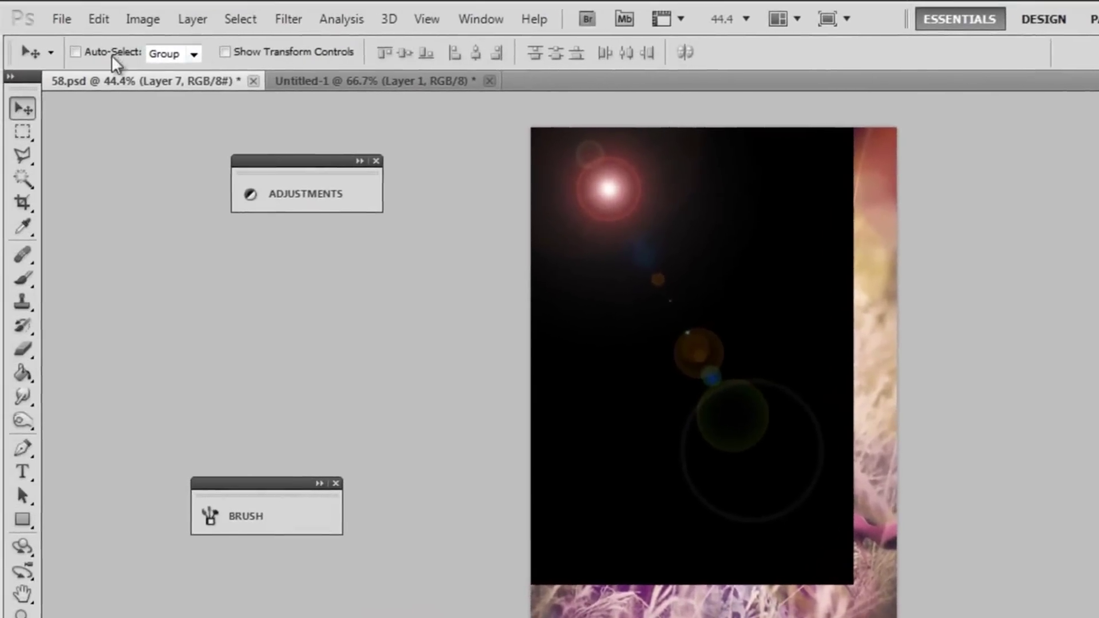
{"action": "left_click", "coordinate": [95, 19]}
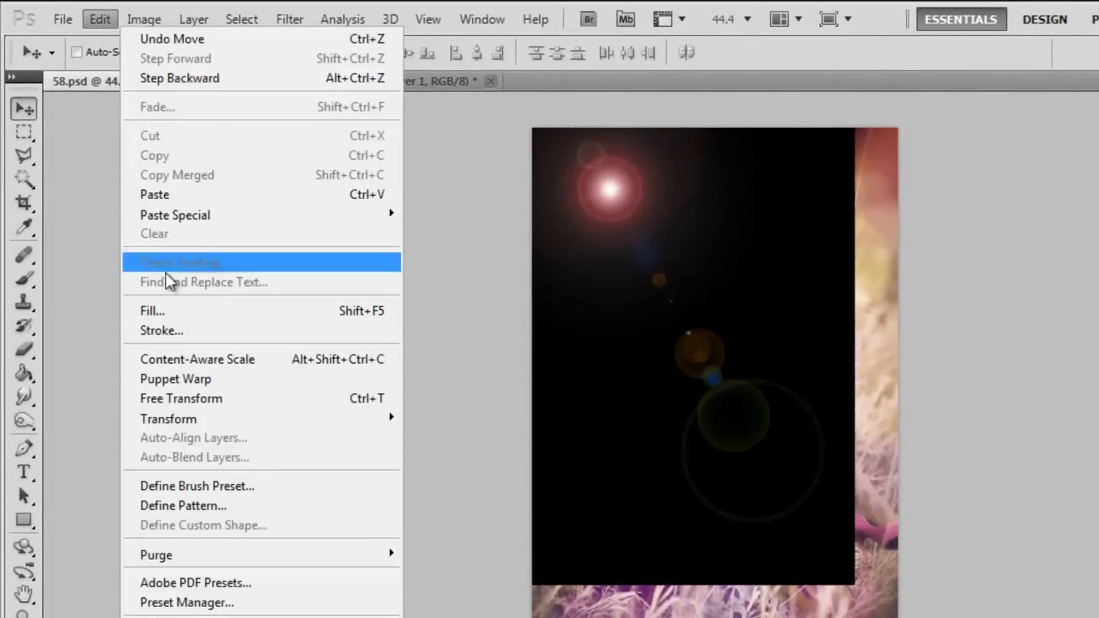
{"action": "left_click", "coordinate": [200, 395]}
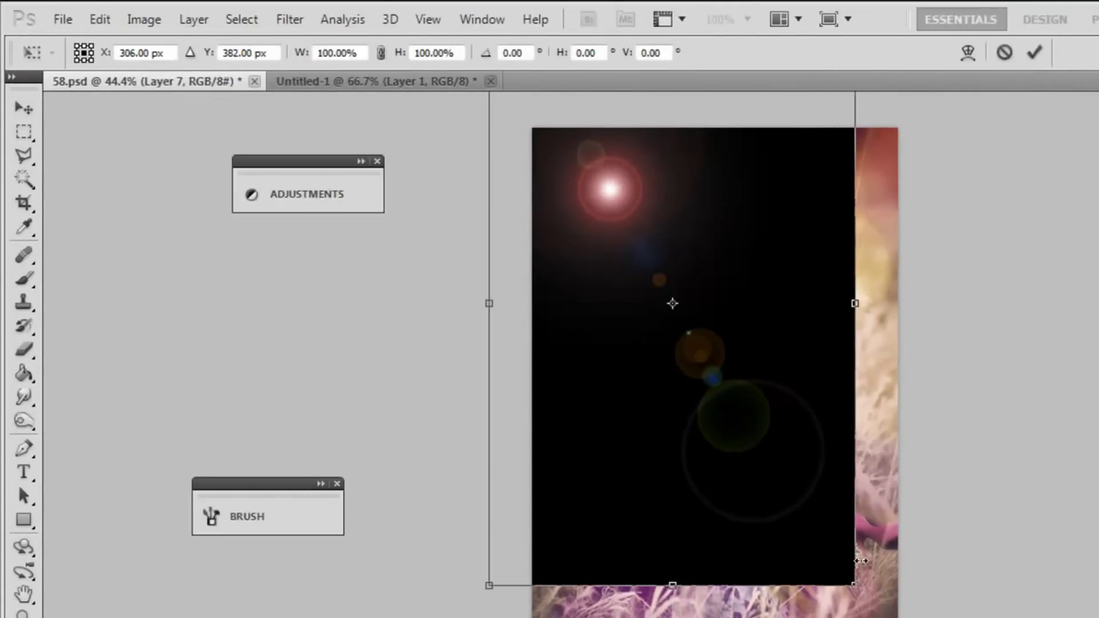
{"action": "left_click_drag", "start_coordinate": [893, 579], "coordinate": [919, 510]}
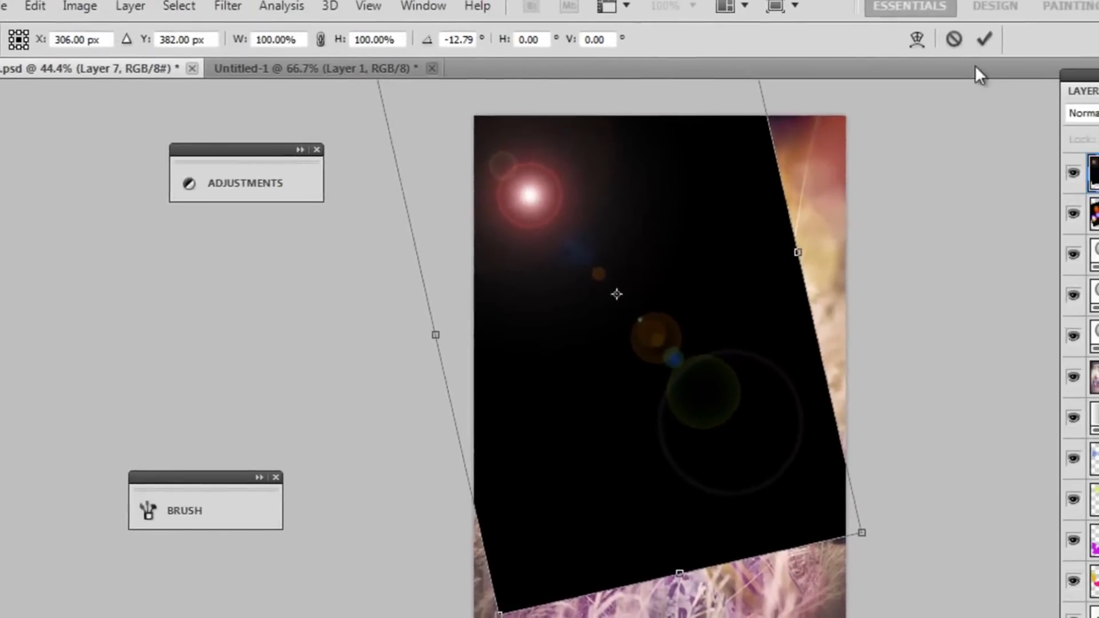
{"action": "key", "text": "Return"}
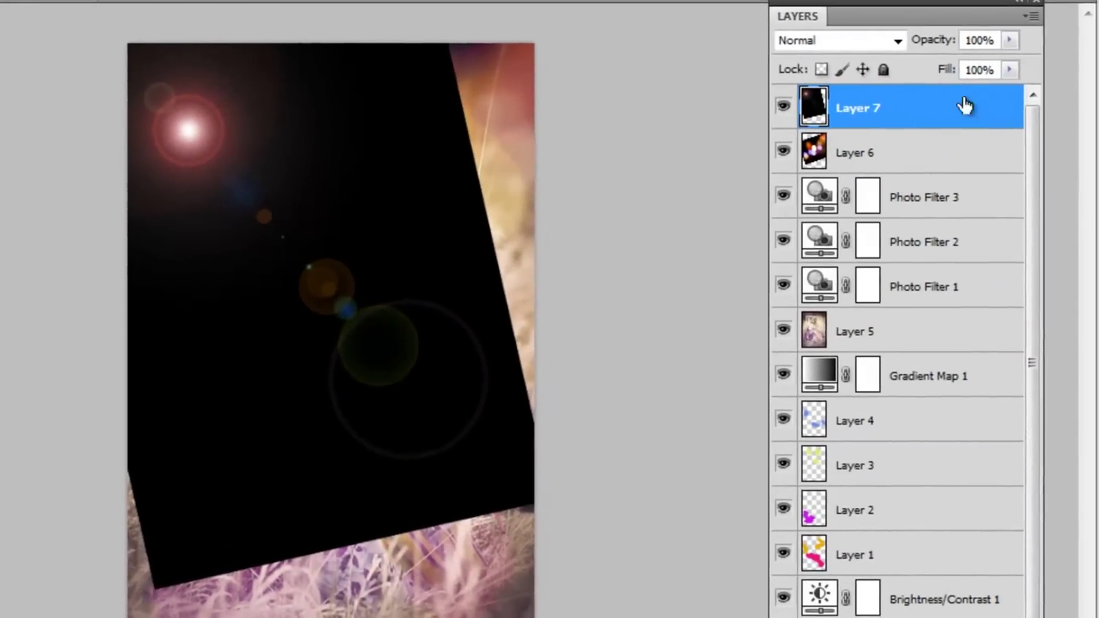
Blend Layer 7 in Screen mode and position the flare near the flower.
{"action": "left_click", "coordinate": [983, 67]}
{"action": "left_click", "coordinate": [832, 246]}
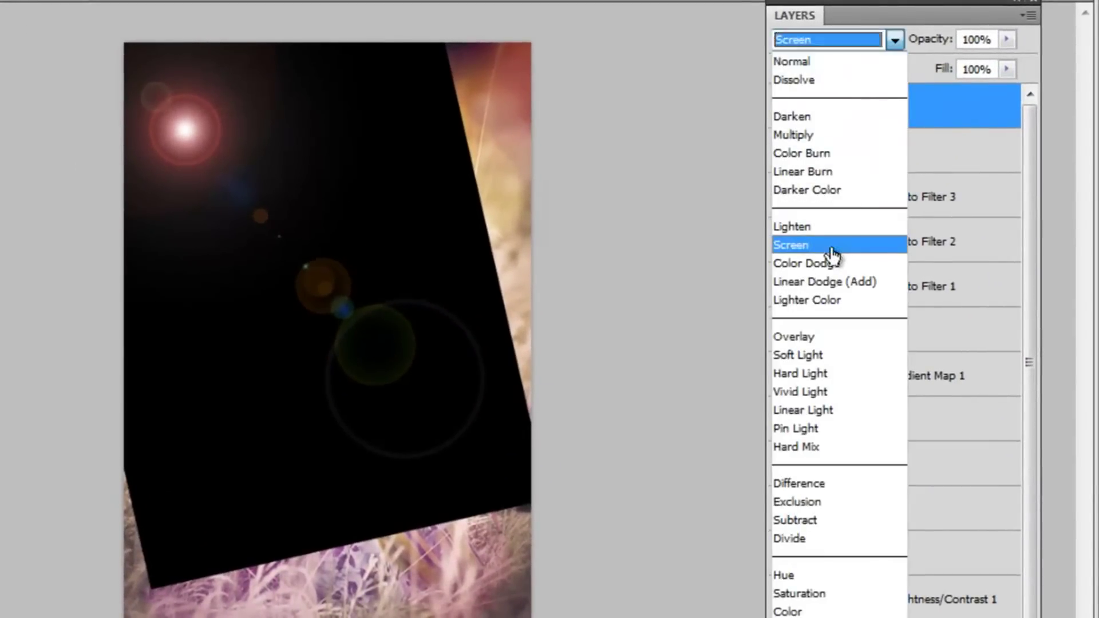
{"action": "left_click_drag", "start_coordinate": [441, 387], "coordinate": [497, 401]}
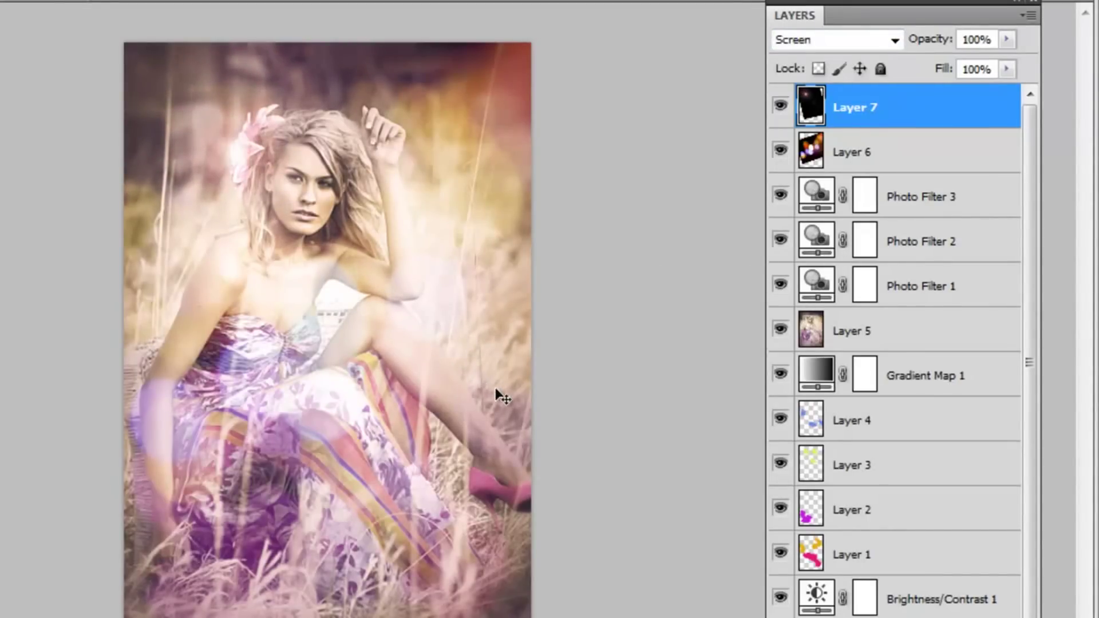
{"action": "key", "text": "ctrl+minus"}
{"action": "left_click_drag", "start_coordinate": [367, 291], "coordinate": [387, 312]}
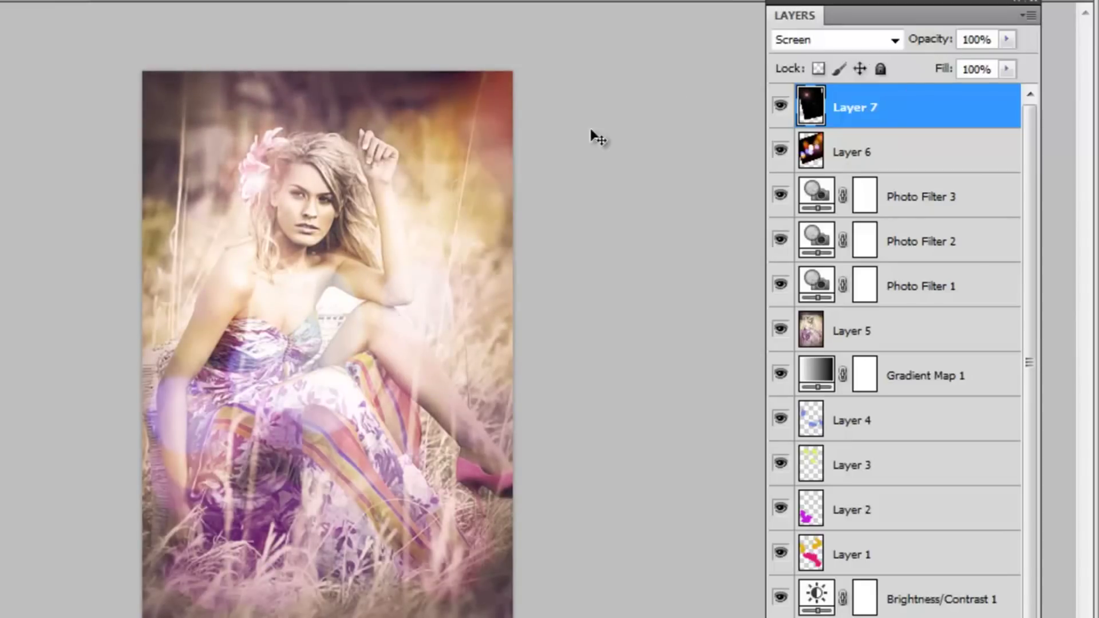
{"action": "left_click", "coordinate": [1010, 39]}
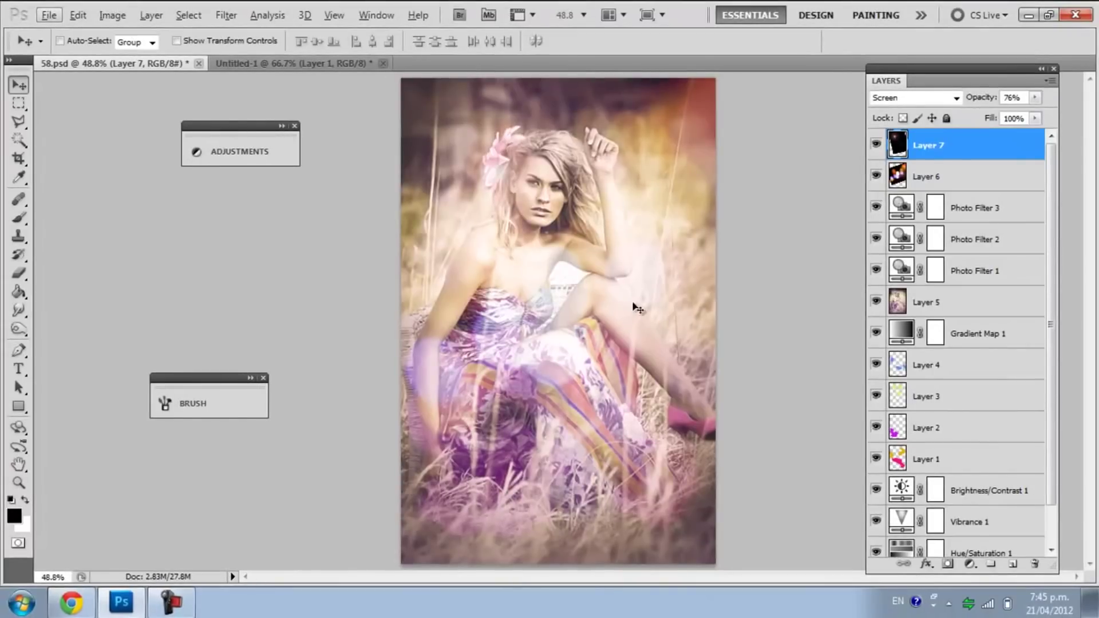
{"action": "scroll", "coordinate": [746, 304], "scroll_direction": "down", "scroll_amount": 1}
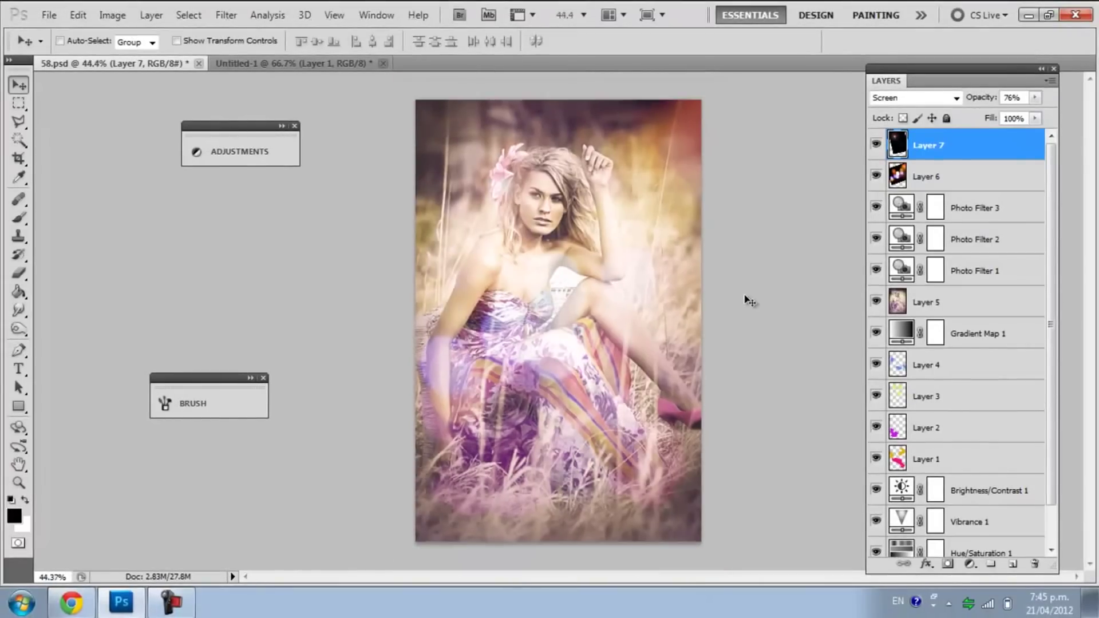